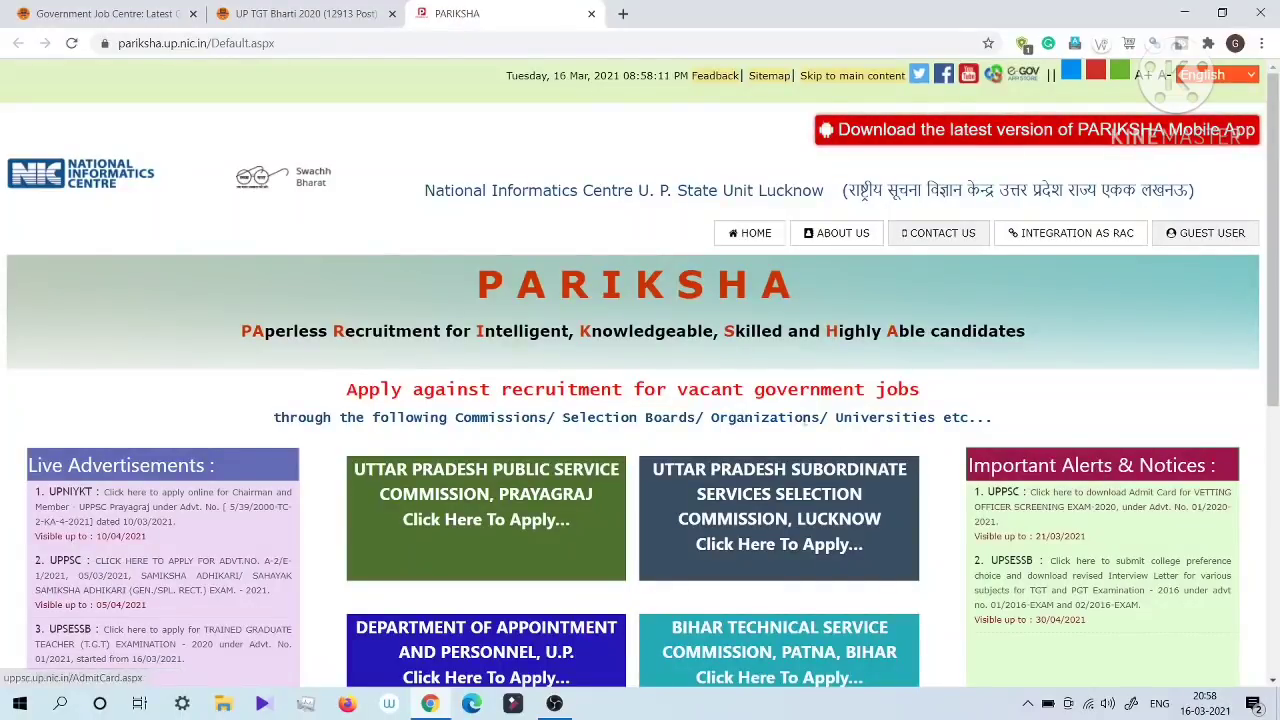
Step: Find the UPSESSB PGT 2021 and UPSESSB TGT 2021 Online Form entries under Latest Jobs on the Government Job Centre home page
{"action": "left_click", "coordinate": [94, 13]}
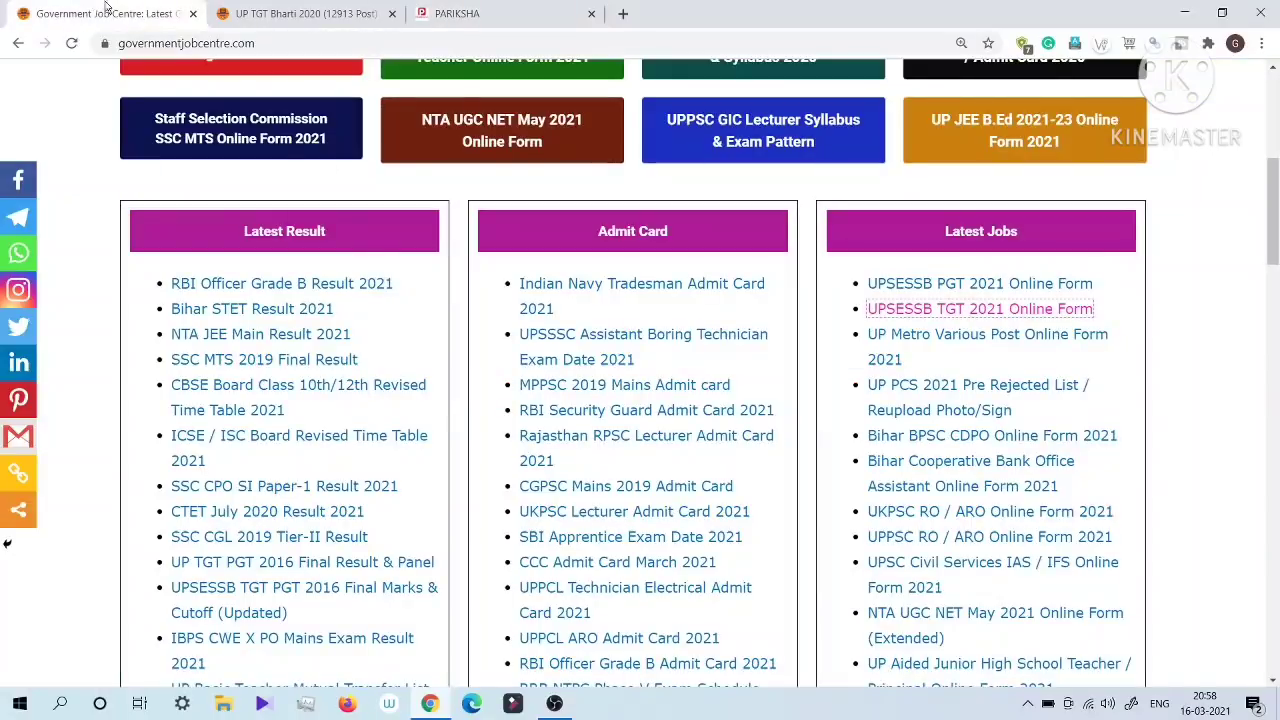
{"action": "scroll", "coordinate": [553, 369], "scroll_direction": "up", "scroll_amount": 5}
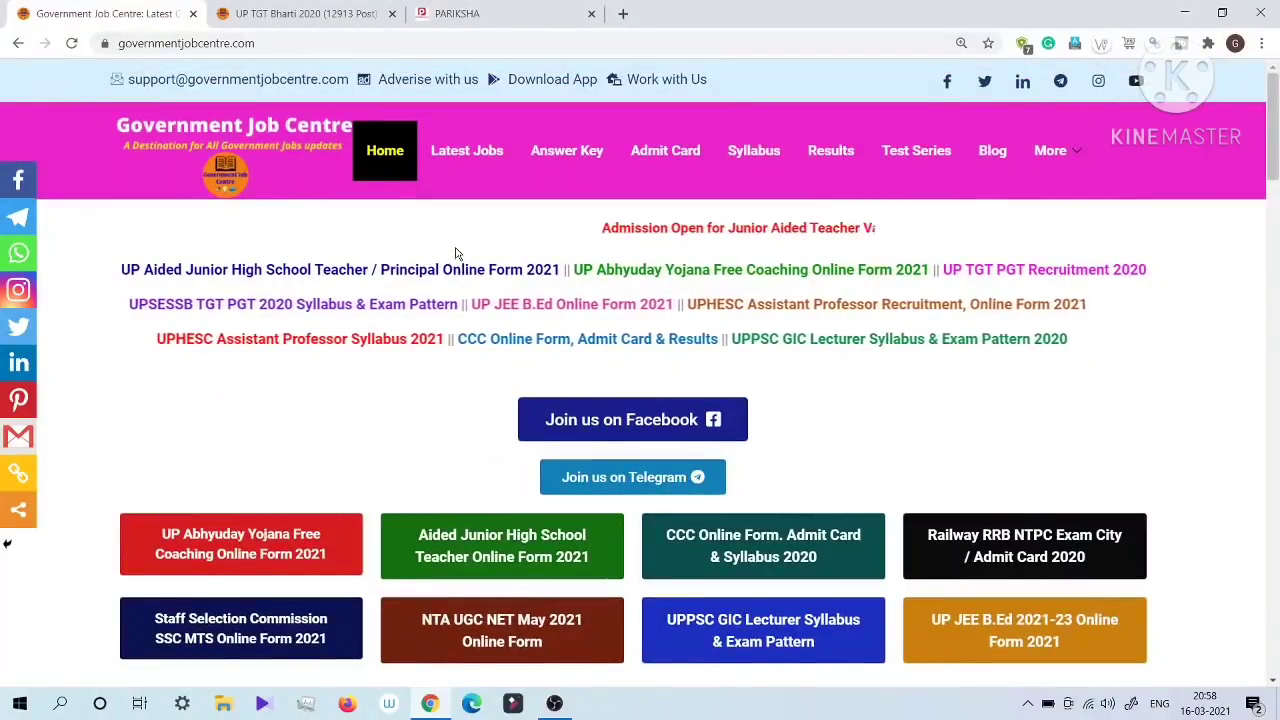
{"action": "scroll", "coordinate": [827, 343], "scroll_direction": "down", "scroll_amount": 4}
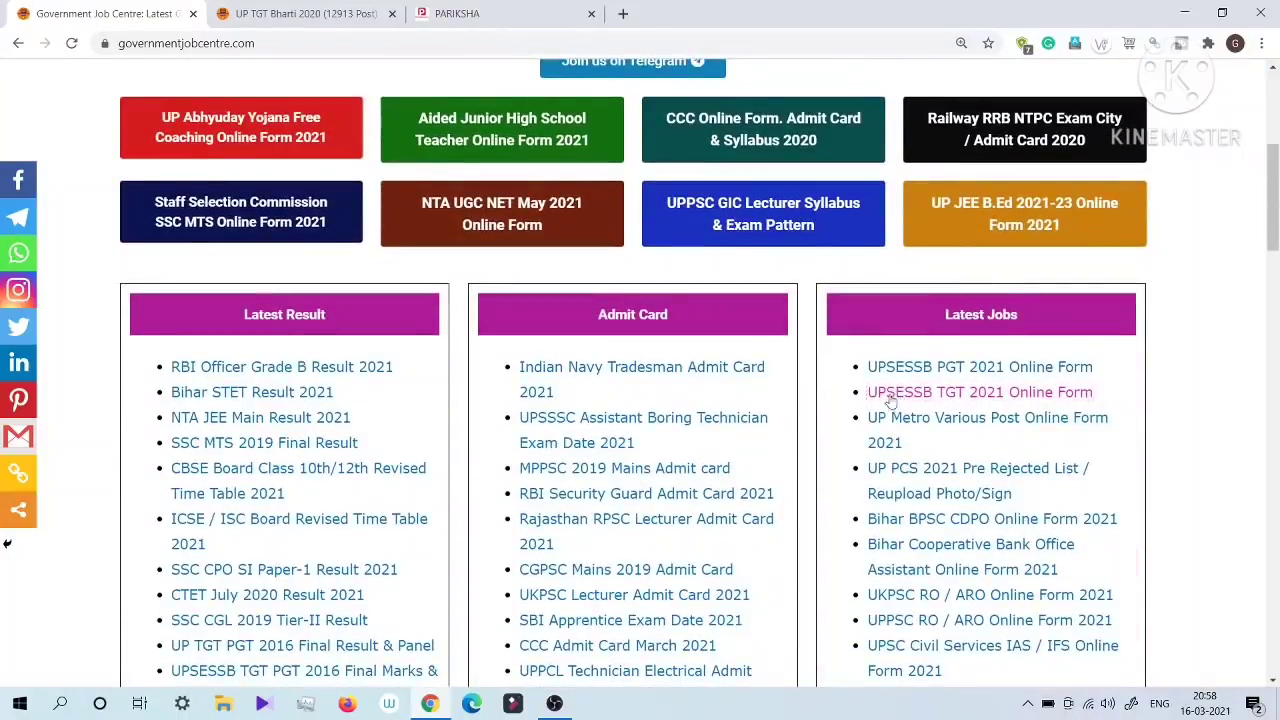
{"action": "left_click_drag", "start_coordinate": [857, 362], "coordinate": [1108, 400]}
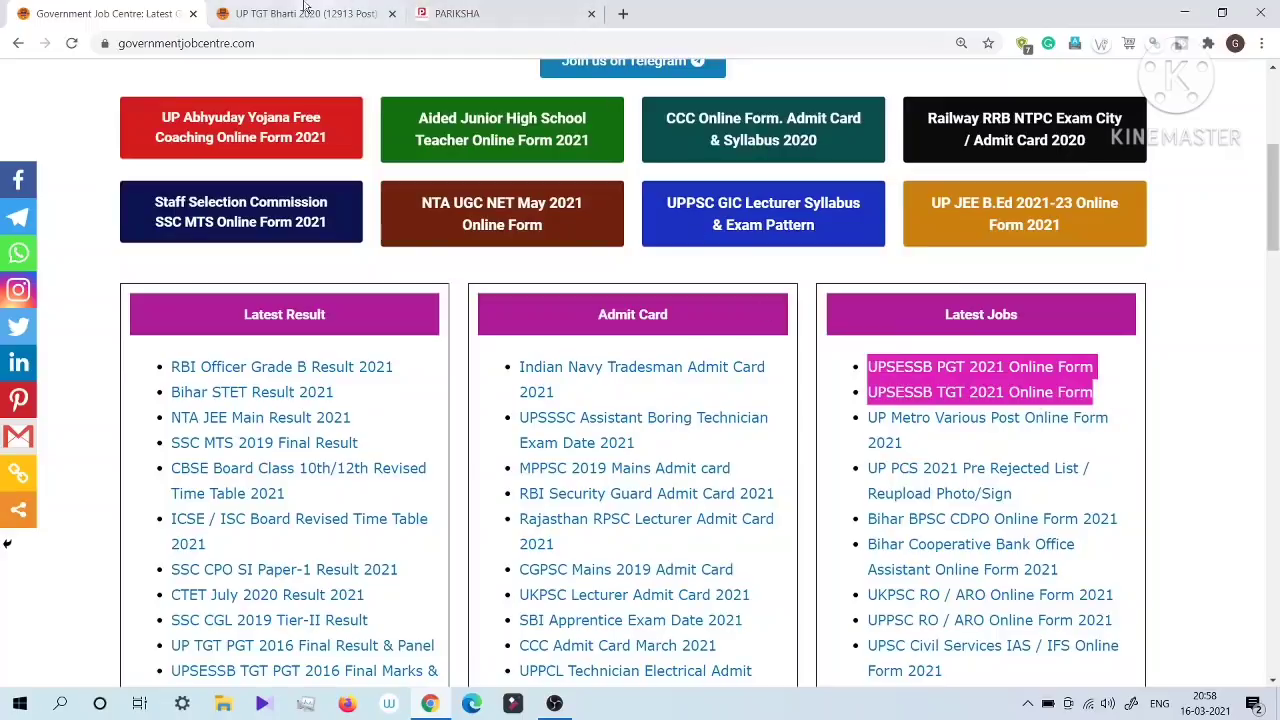
Step: Review the subject eligibility table, exam pattern and selection process in the UP TGT Bharti 2020 article
{"action": "left_click", "coordinate": [270, 12]}
{"action": "scroll", "coordinate": [837, 380], "scroll_direction": "up", "scroll_amount": 5}
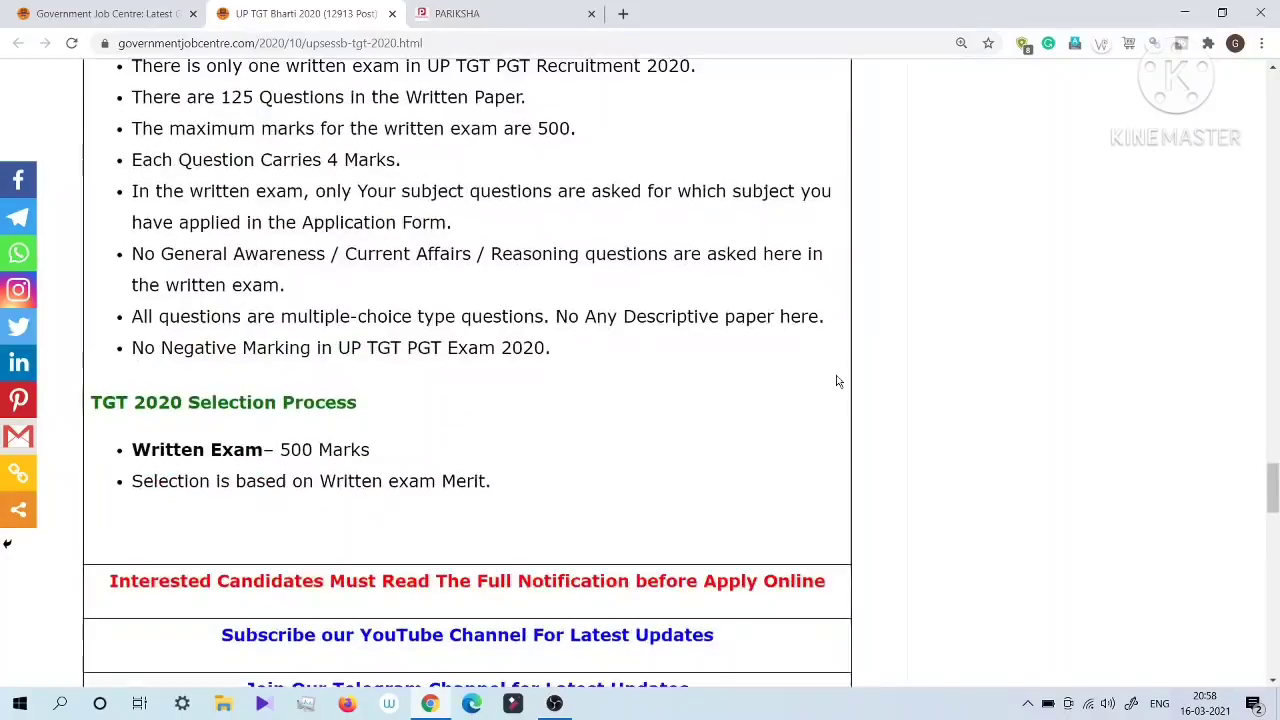
{"action": "scroll", "coordinate": [838, 380], "scroll_direction": "down", "scroll_amount": 5}
{"action": "scroll", "coordinate": [837, 380], "scroll_direction": "up", "scroll_amount": 20}
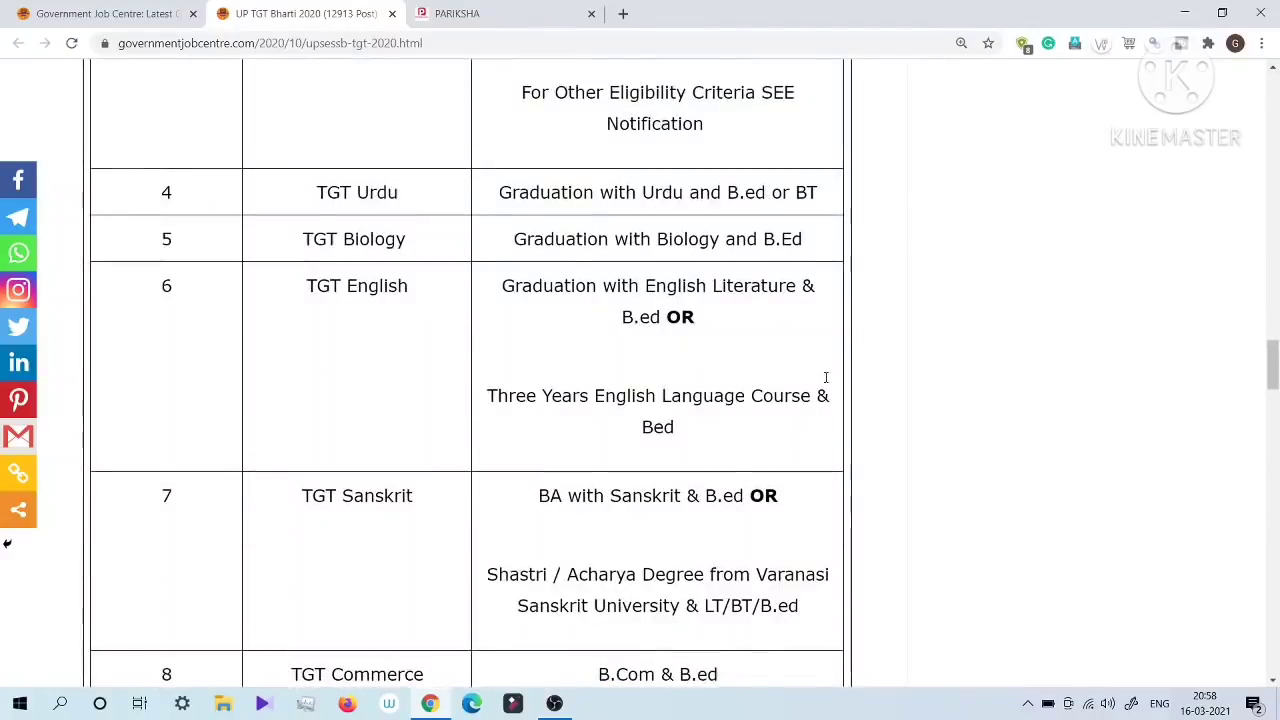
{"action": "scroll", "coordinate": [812, 380], "scroll_direction": "down", "scroll_amount": 5}
{"action": "scroll", "coordinate": [812, 380], "scroll_direction": "down", "scroll_amount": 6}
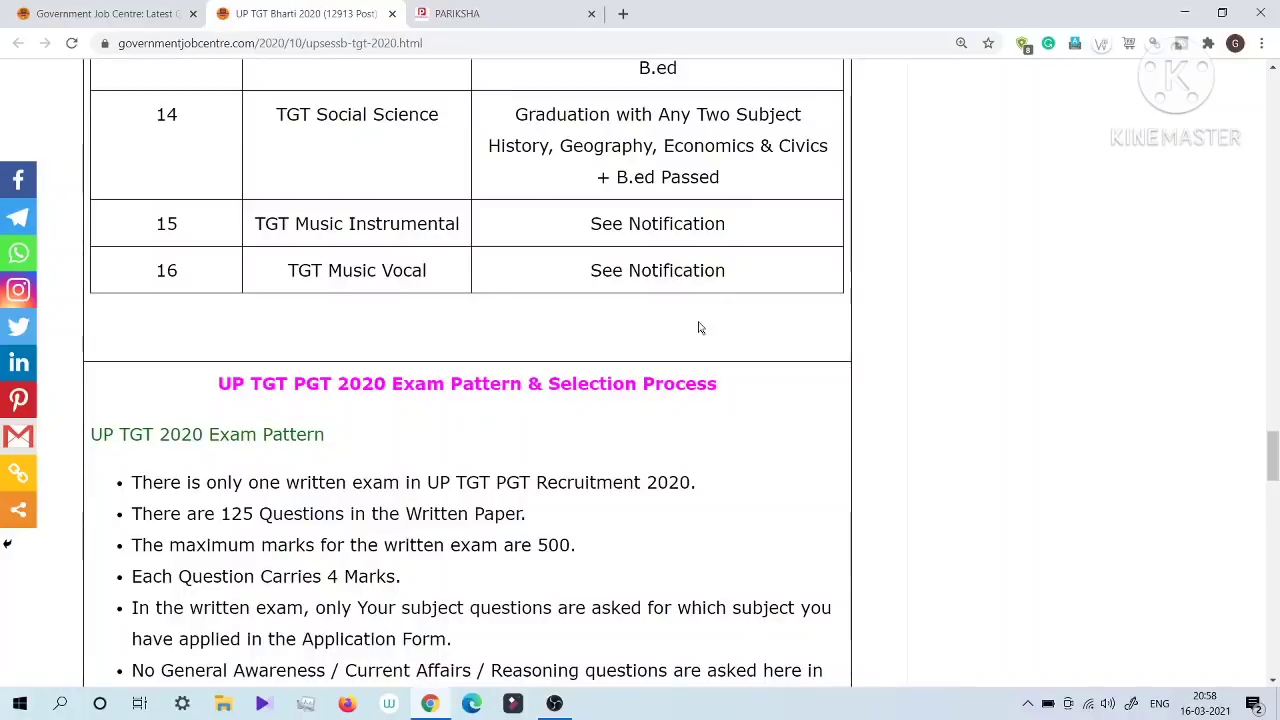
{"action": "scroll", "coordinate": [700, 328], "scroll_direction": "down", "scroll_amount": 4}
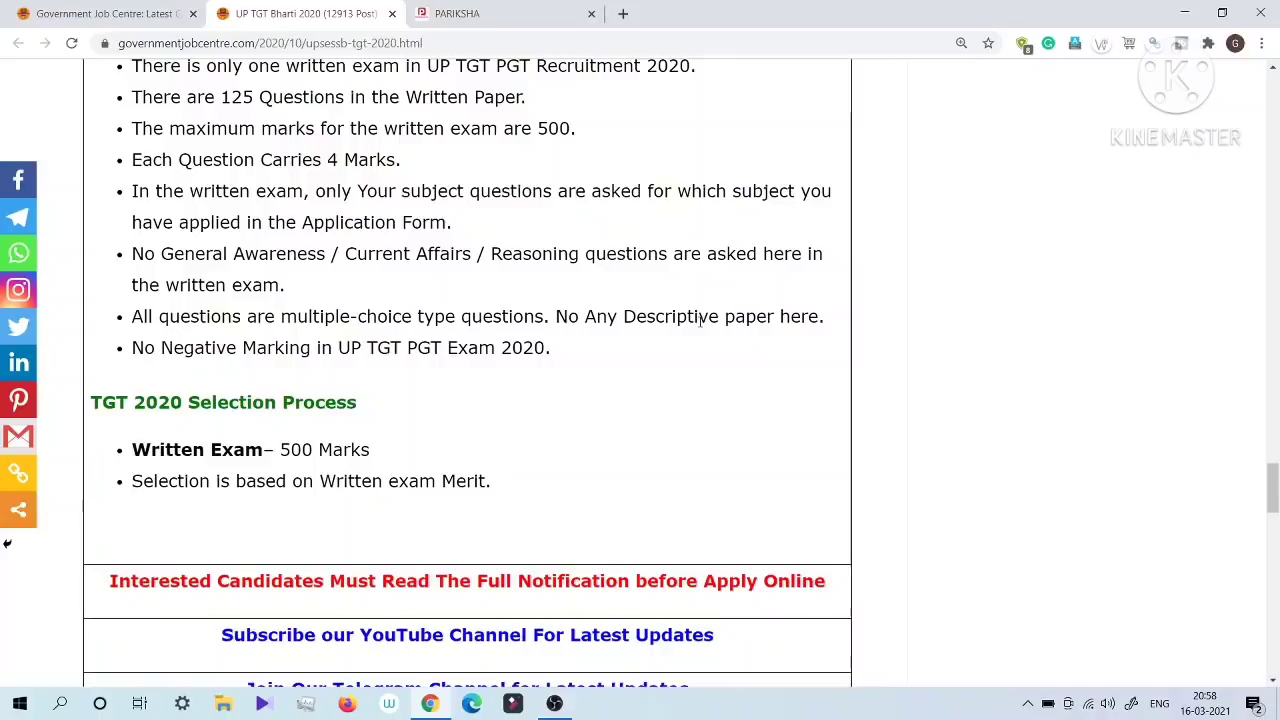
Step: Follow the article's Apply Online link to PARIKSHA and open the Uttar Pradesh Secondary Education Services Selection Board, Prayagraj application page
{"action": "scroll", "coordinate": [700, 320], "scroll_direction": "down", "scroll_amount": 4}
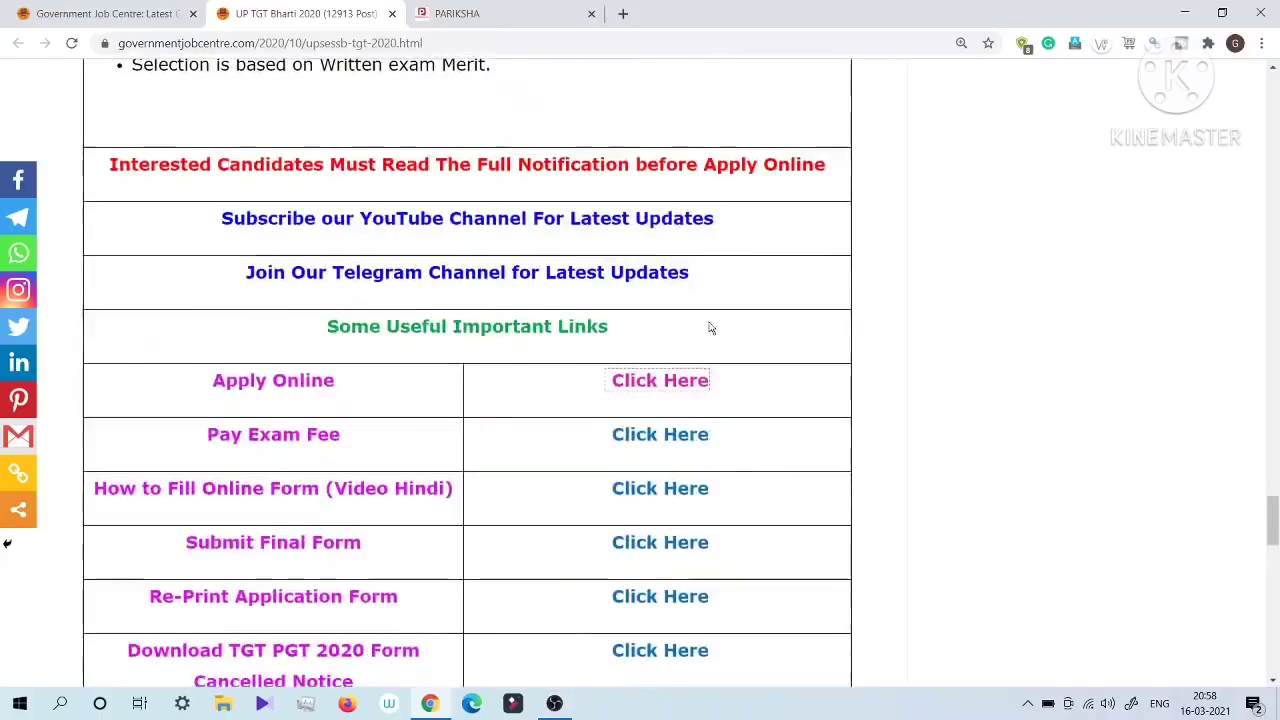
{"action": "left_click", "coordinate": [630, 380]}
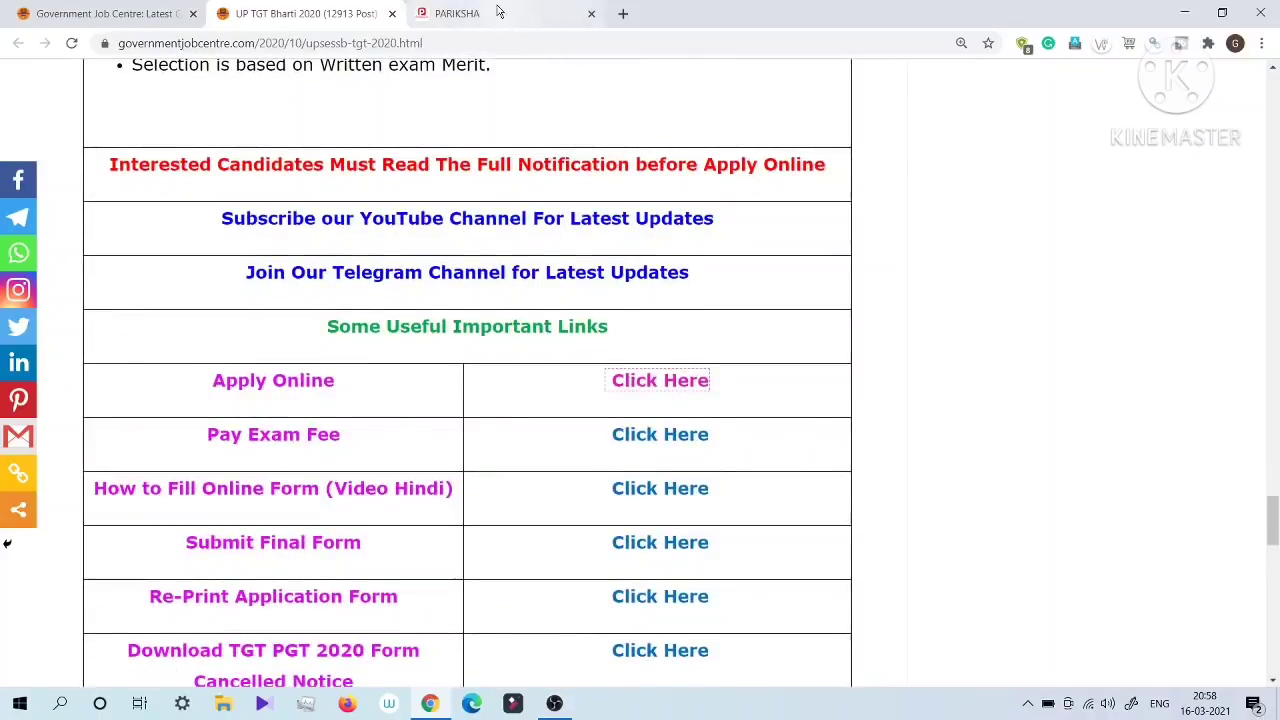
{"action": "scroll", "coordinate": [739, 345], "scroll_direction": "down", "scroll_amount": 1}
{"action": "scroll", "coordinate": [739, 345], "scroll_direction": "down", "scroll_amount": 4}
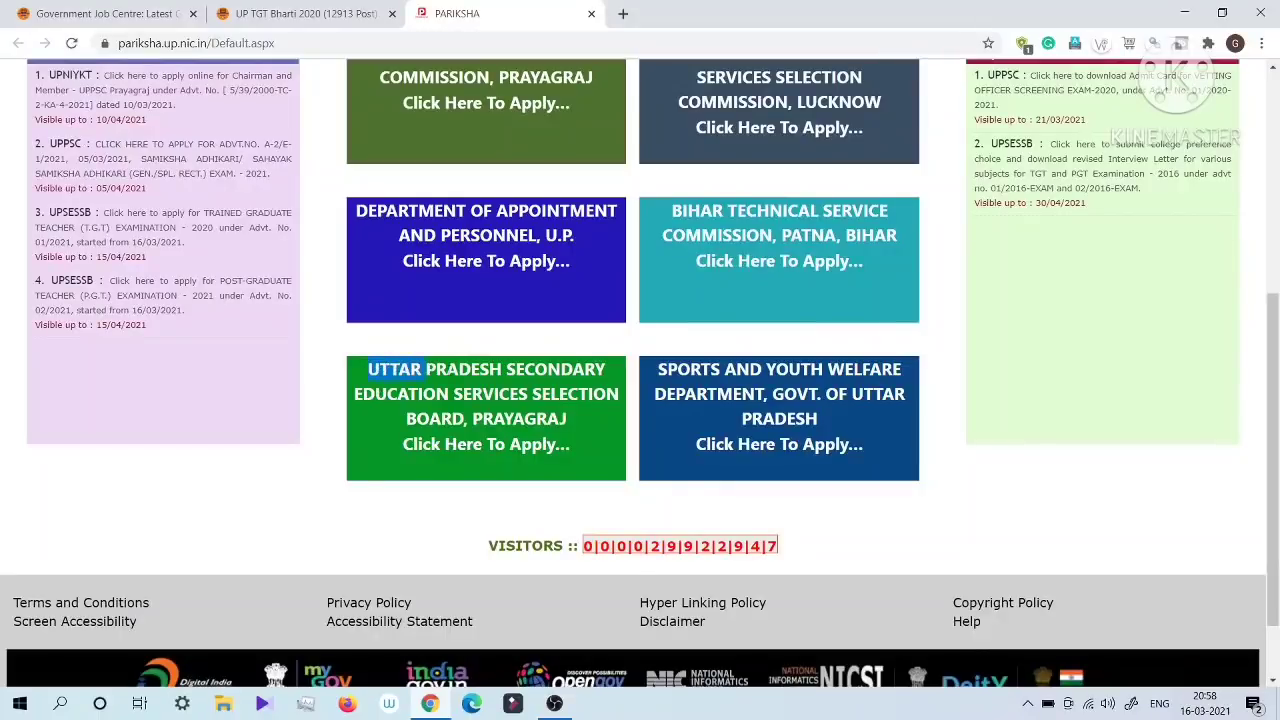
{"action": "left_click", "coordinate": [440, 446]}
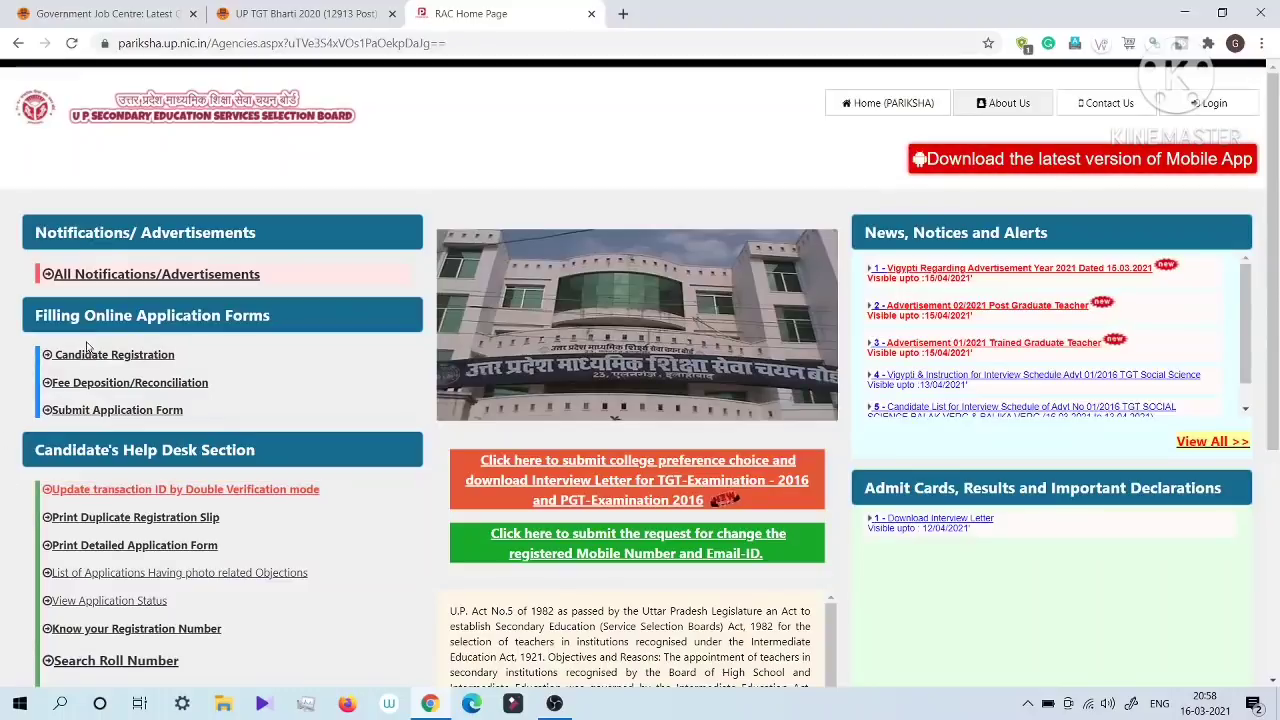
Step: Open Candidate Registration and choose to apply for the Trained Graduate Teacher Examination under advertisement 01/2021
{"action": "left_click_drag", "start_coordinate": [36, 315], "coordinate": [277, 315]}
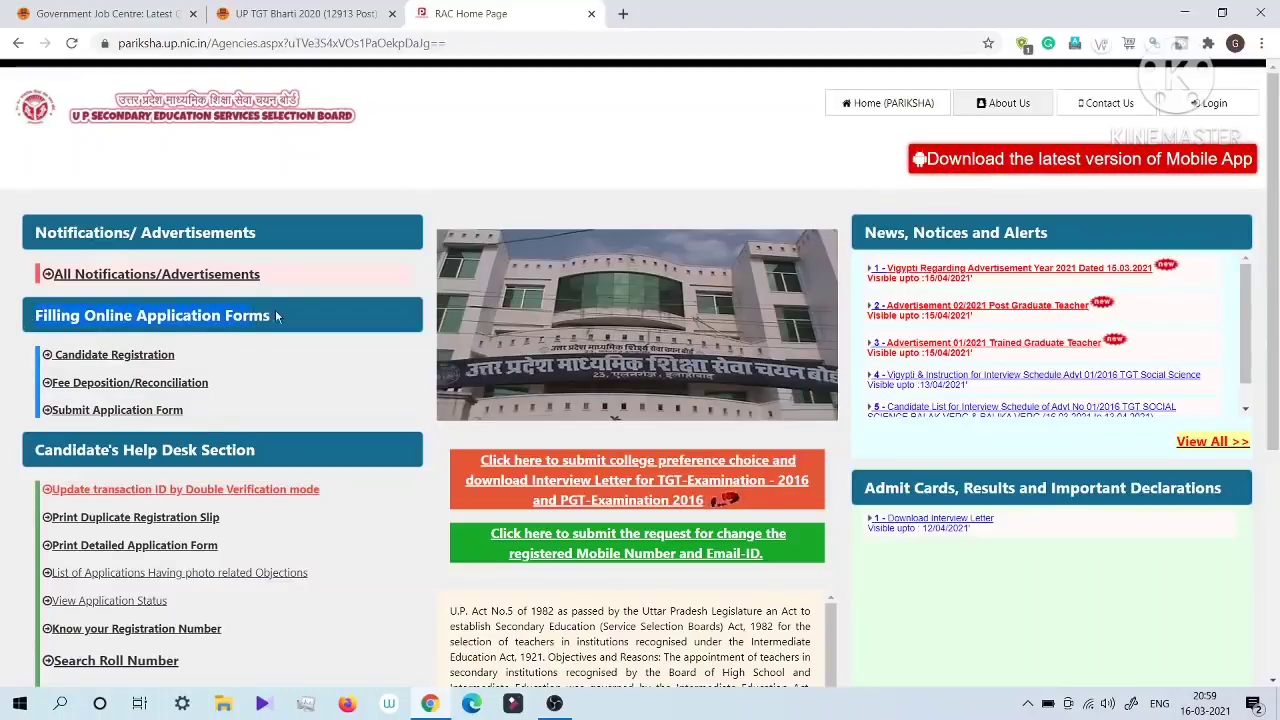
{"action": "left_click", "coordinate": [97, 358]}
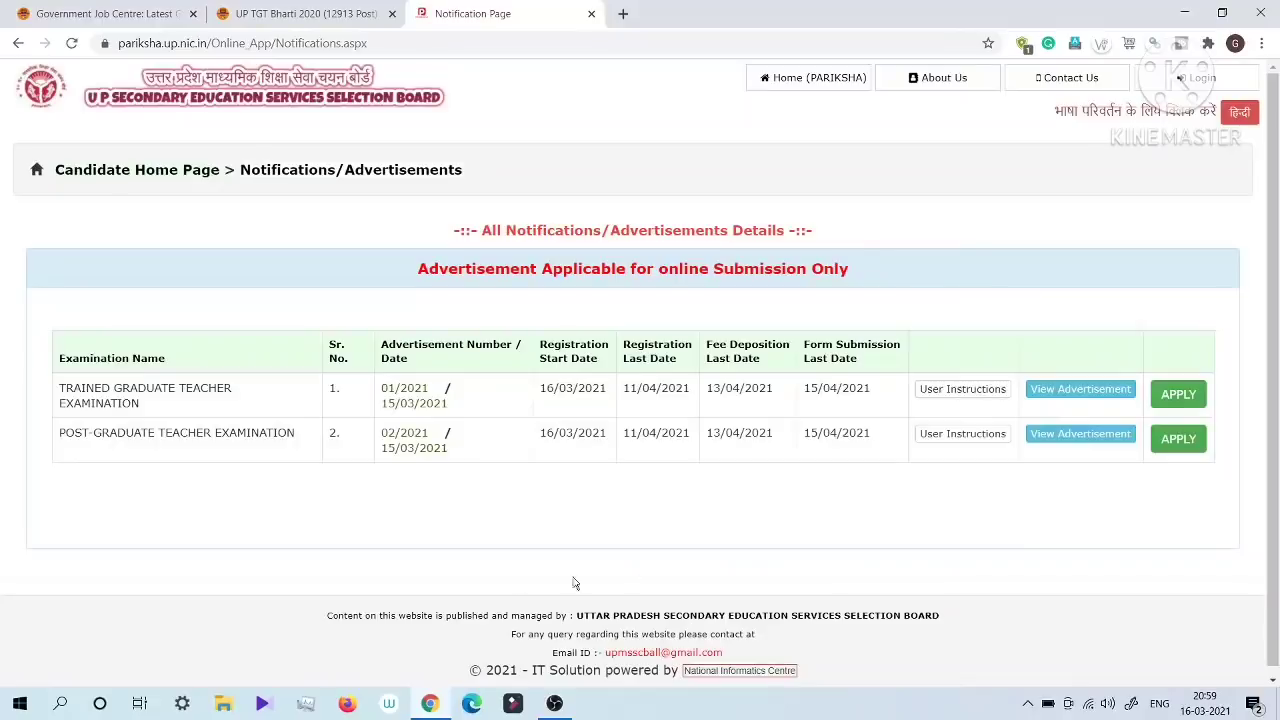
{"action": "left_click_drag", "start_coordinate": [60, 388], "coordinate": [166, 402]}
{"action": "left_click_drag", "start_coordinate": [60, 433], "coordinate": [297, 440]}
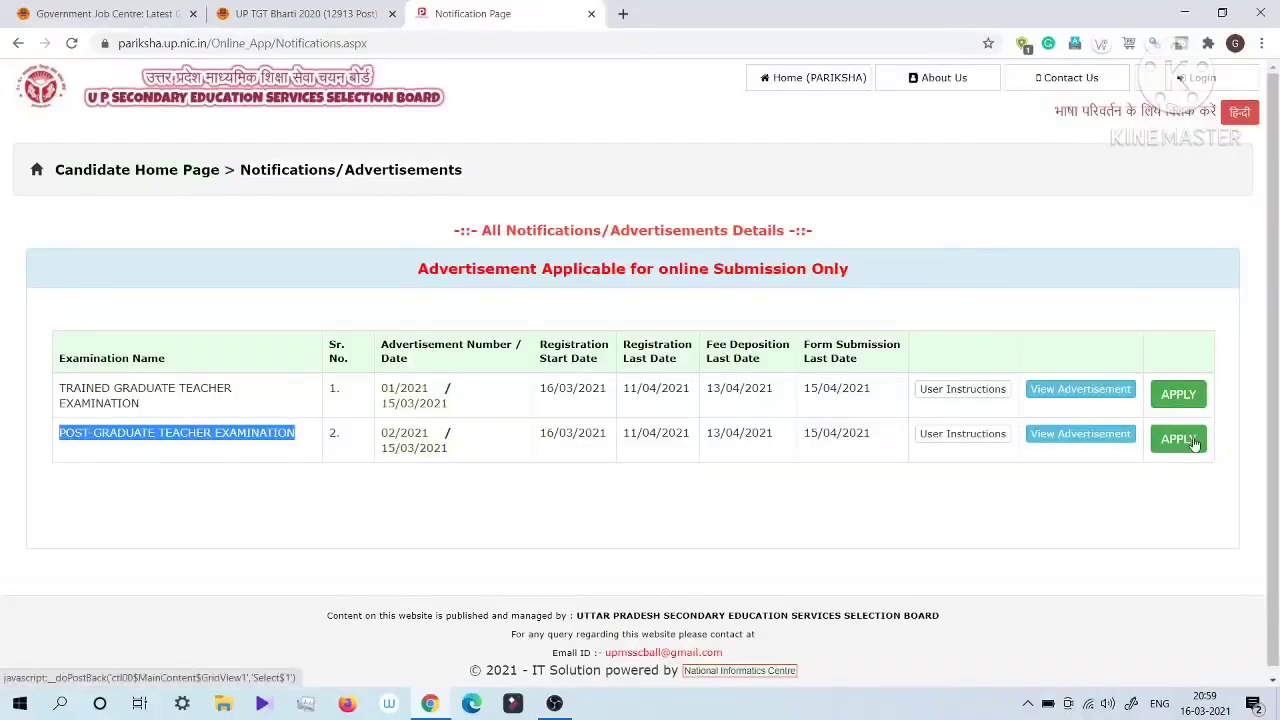
{"action": "left_click", "coordinate": [1185, 395]}
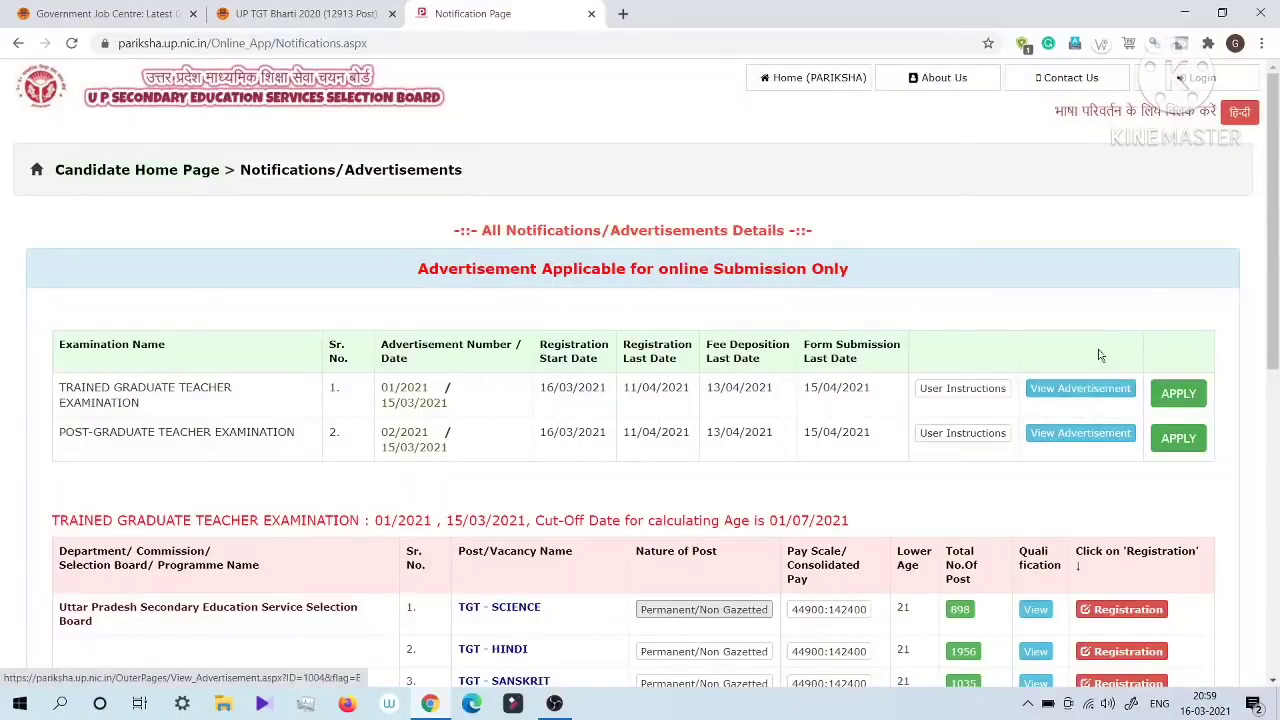
Step: Start registration for the TGT - SCIENCE post in the Trained Graduate Teacher vacancy list
{"action": "scroll", "coordinate": [1075, 345], "scroll_direction": "down", "scroll_amount": 3}
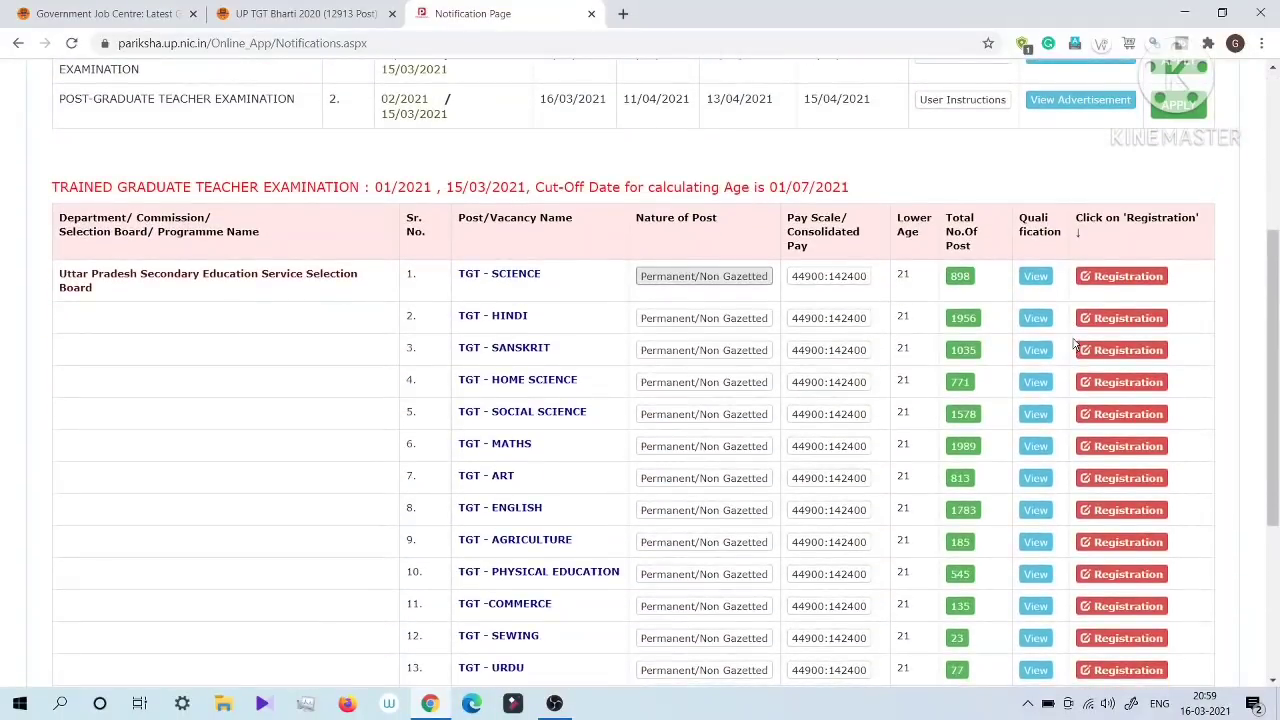
{"action": "scroll", "coordinate": [1023, 376], "scroll_direction": "down", "scroll_amount": 3}
{"action": "scroll", "coordinate": [1023, 380], "scroll_direction": "up", "scroll_amount": 1}
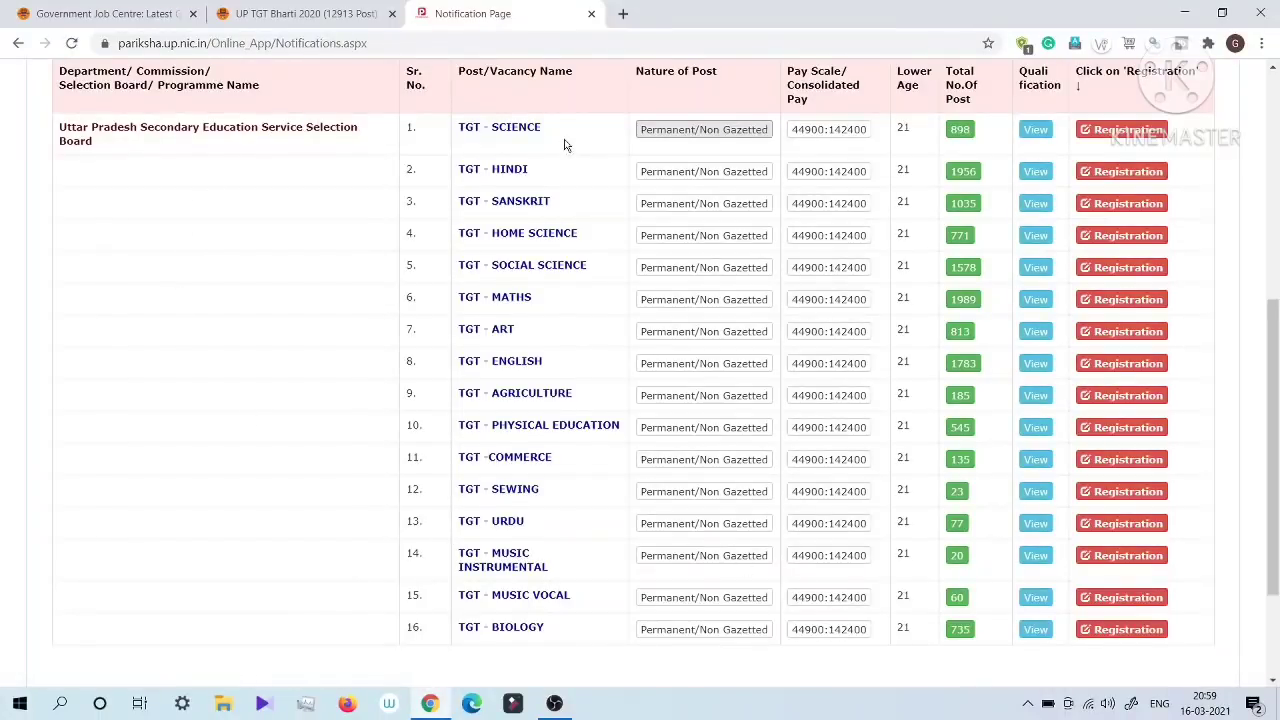
{"action": "left_click", "coordinate": [1128, 131]}
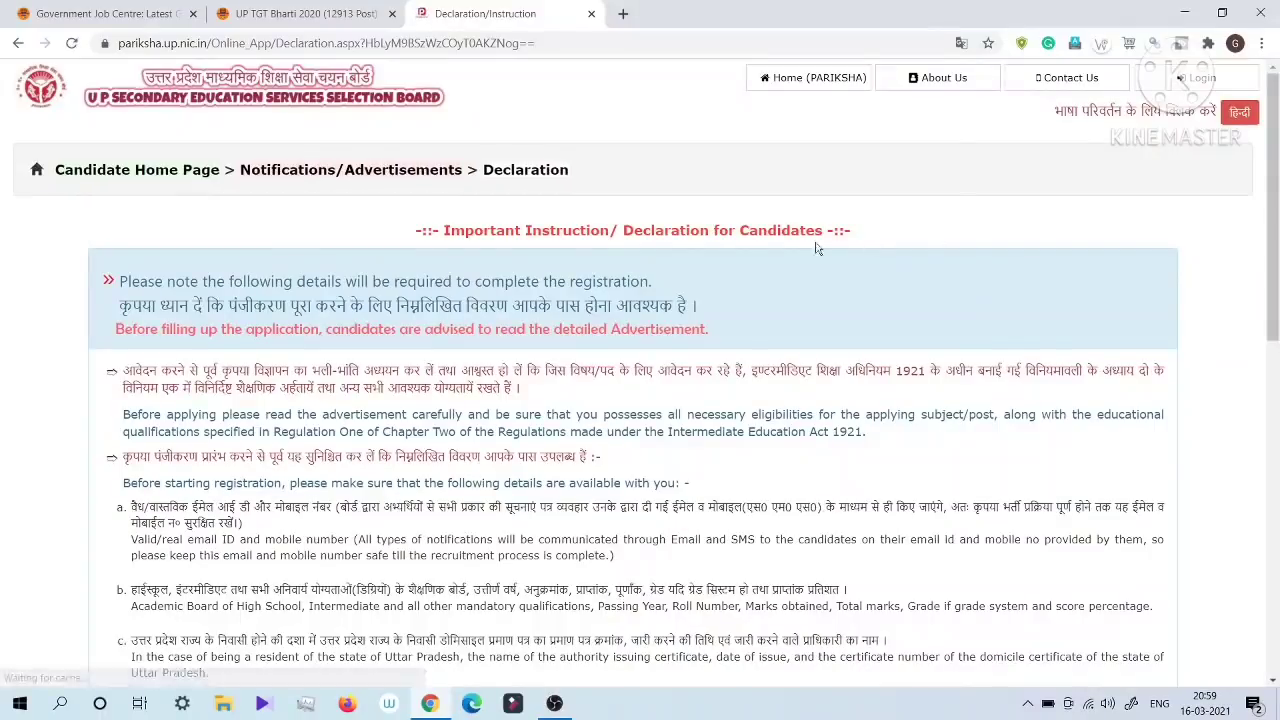
Step: Turn on the declaration of fulfilling all eligibility conditions and accept the candidate instructions
{"action": "scroll", "coordinate": [838, 308], "scroll_direction": "down", "scroll_amount": 3}
{"action": "scroll", "coordinate": [838, 308], "scroll_direction": "down", "scroll_amount": 4}
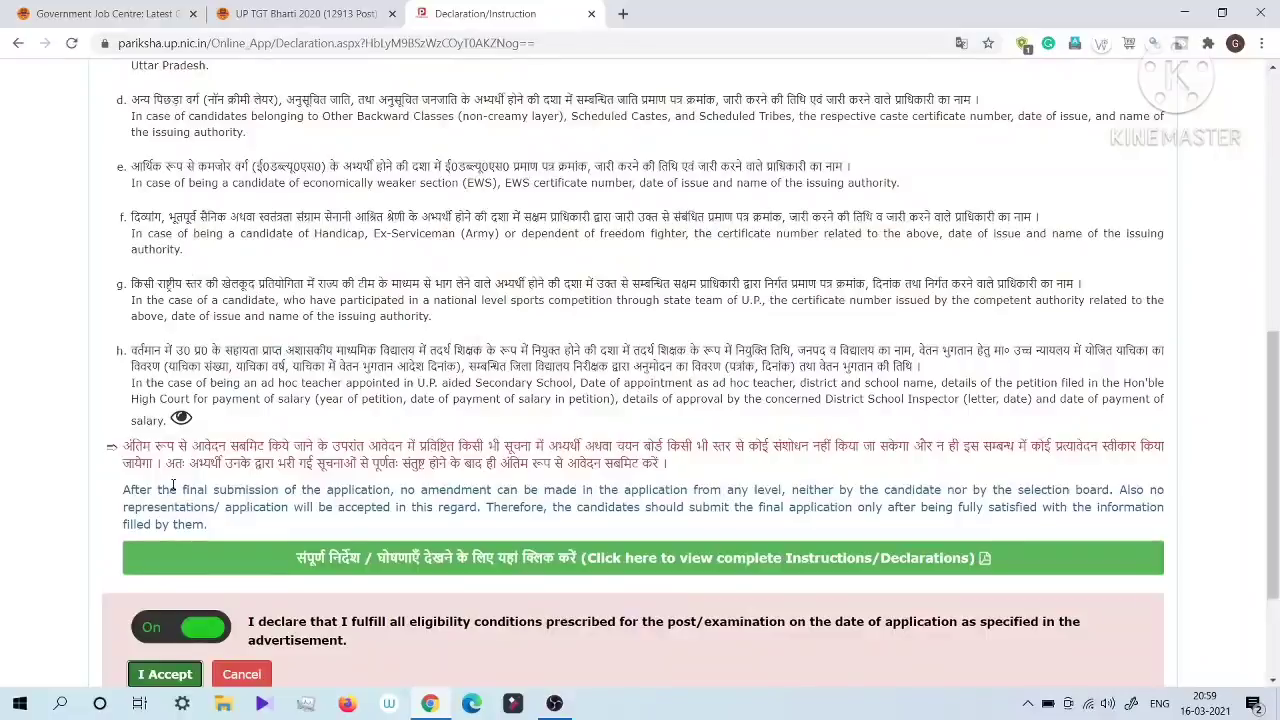
{"action": "left_click", "coordinate": [172, 487]}
{"action": "scroll", "coordinate": [232, 438], "scroll_direction": "down", "scroll_amount": 1}
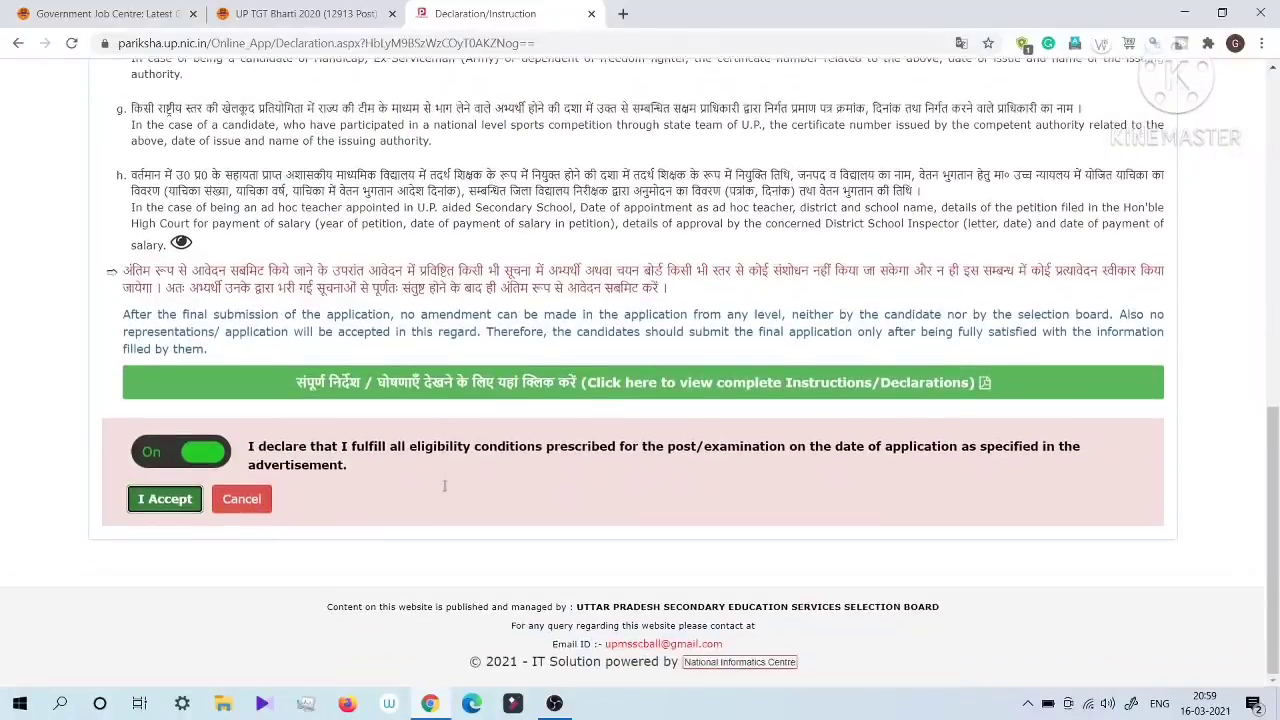
{"action": "left_click", "coordinate": [149, 511]}
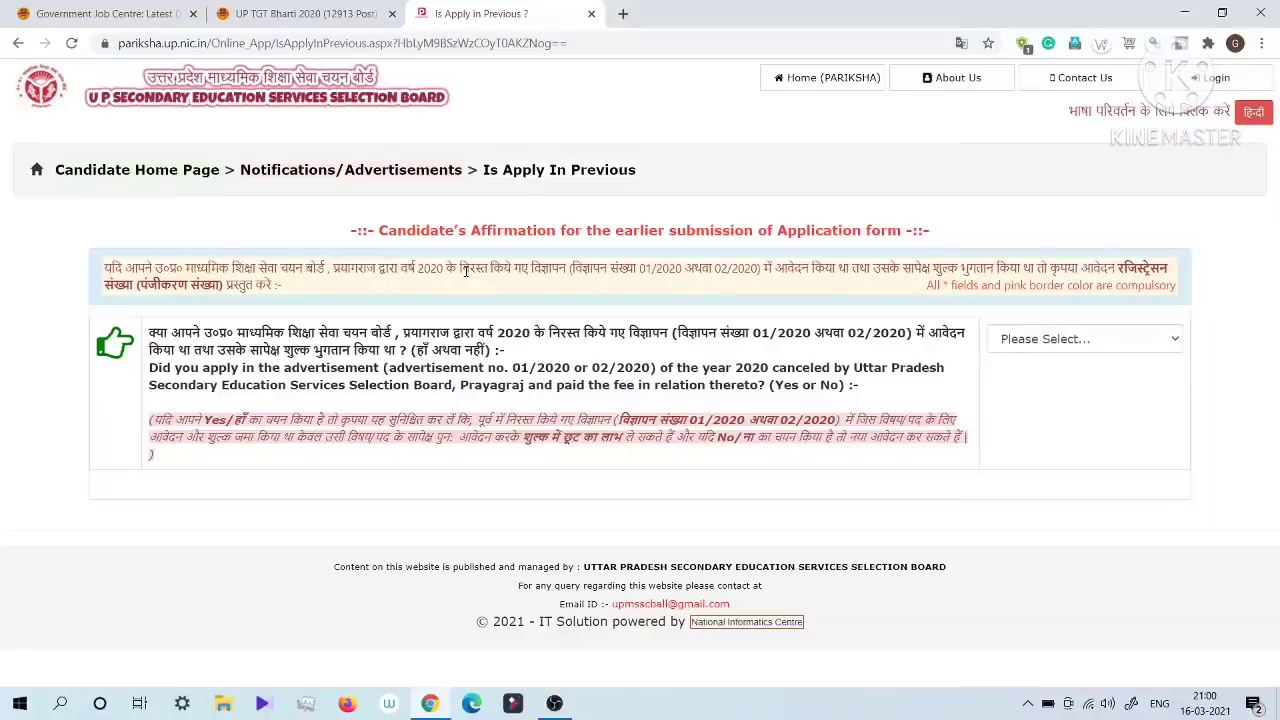
Step: Answer Yes to having applied and paid the fee under the cancelled 2020 advertisement 01/2020 or 02/2020
{"action": "left_click_drag", "start_coordinate": [149, 333], "coordinate": [503, 348]}
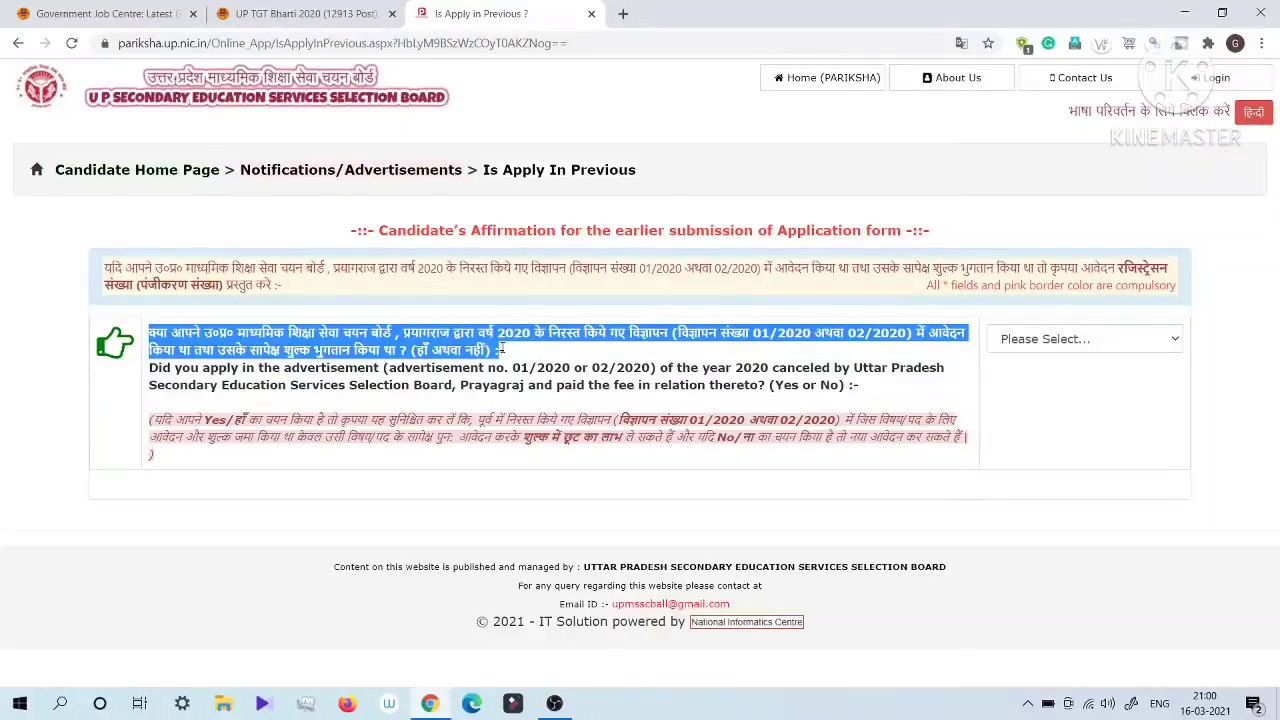
{"action": "left_click", "coordinate": [518, 358]}
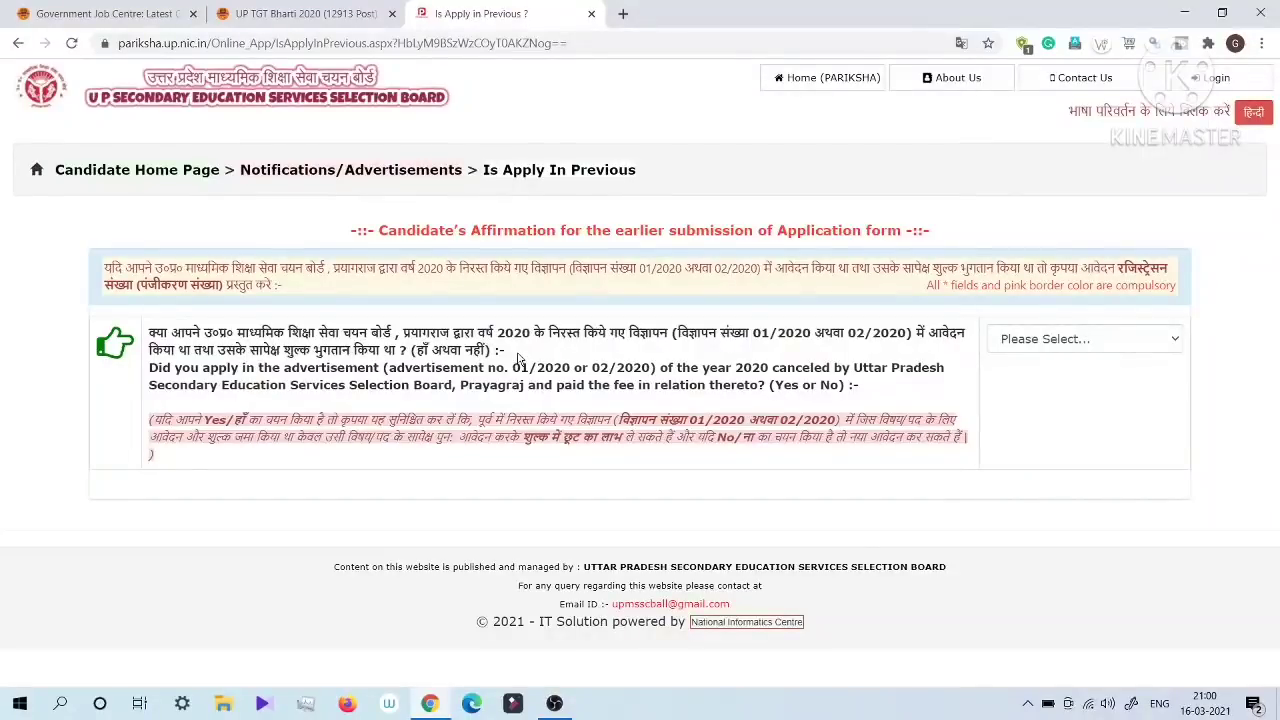
{"action": "left_click", "coordinate": [1043, 340]}
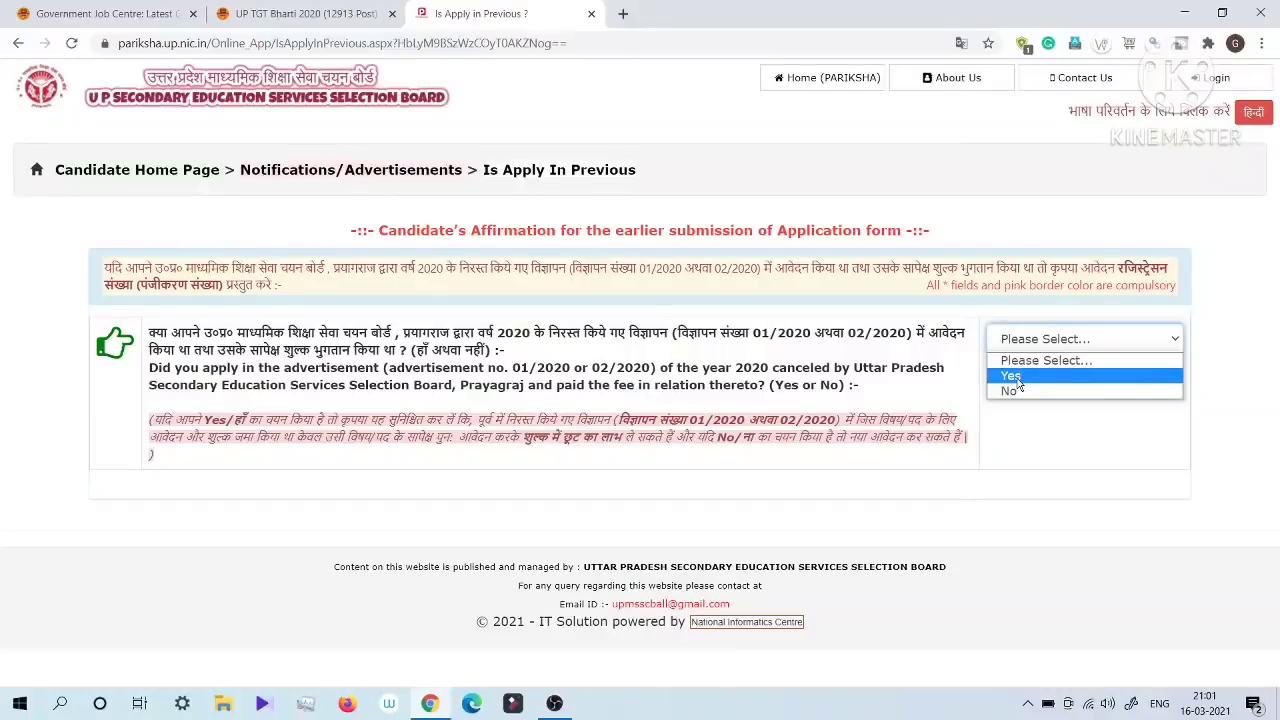
{"action": "left_click", "coordinate": [1016, 379]}
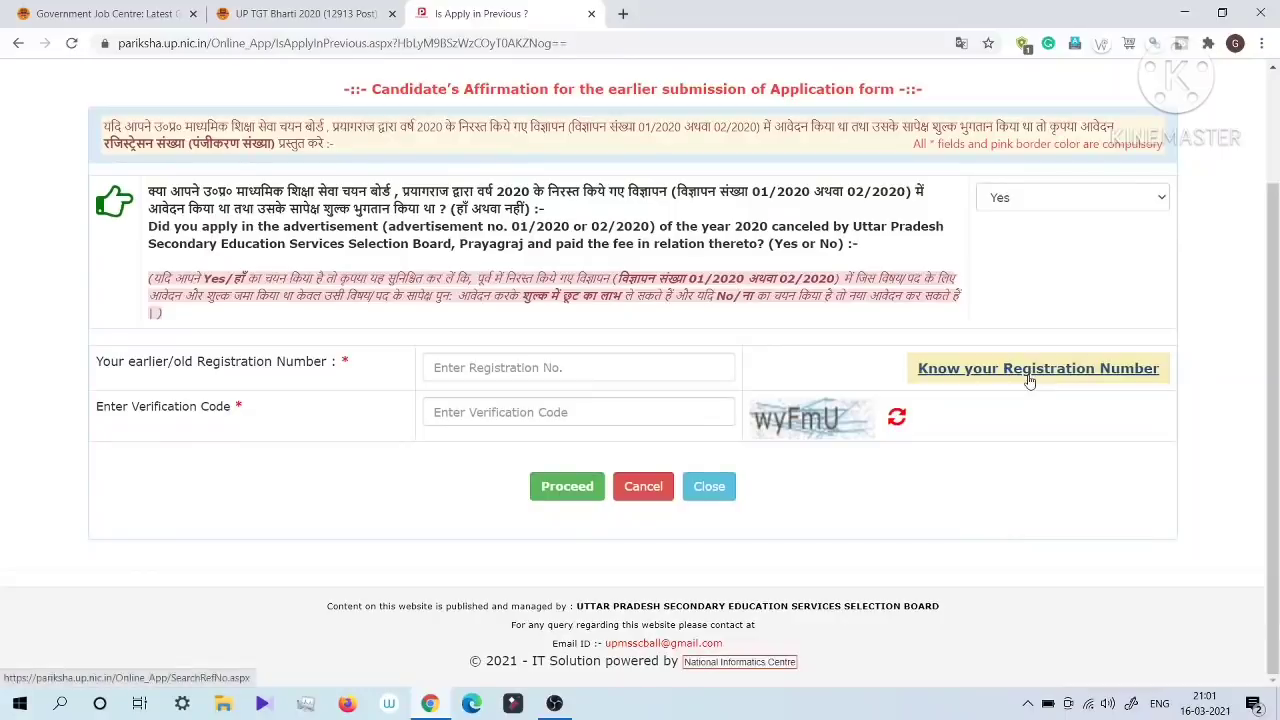
Step: Enter the candidate's earlier registration number and open the application form for the matching previous application
{"action": "left_click", "coordinate": [479, 371]}
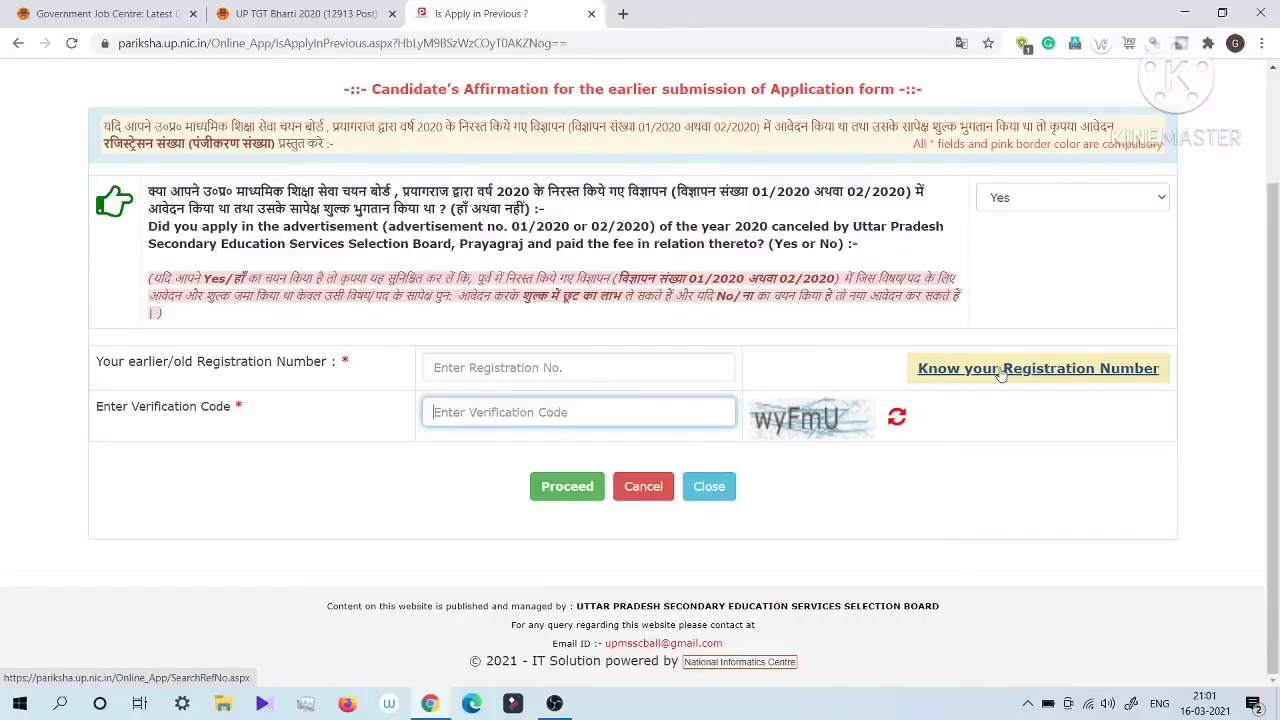
{"action": "left_click", "coordinate": [472, 362]}
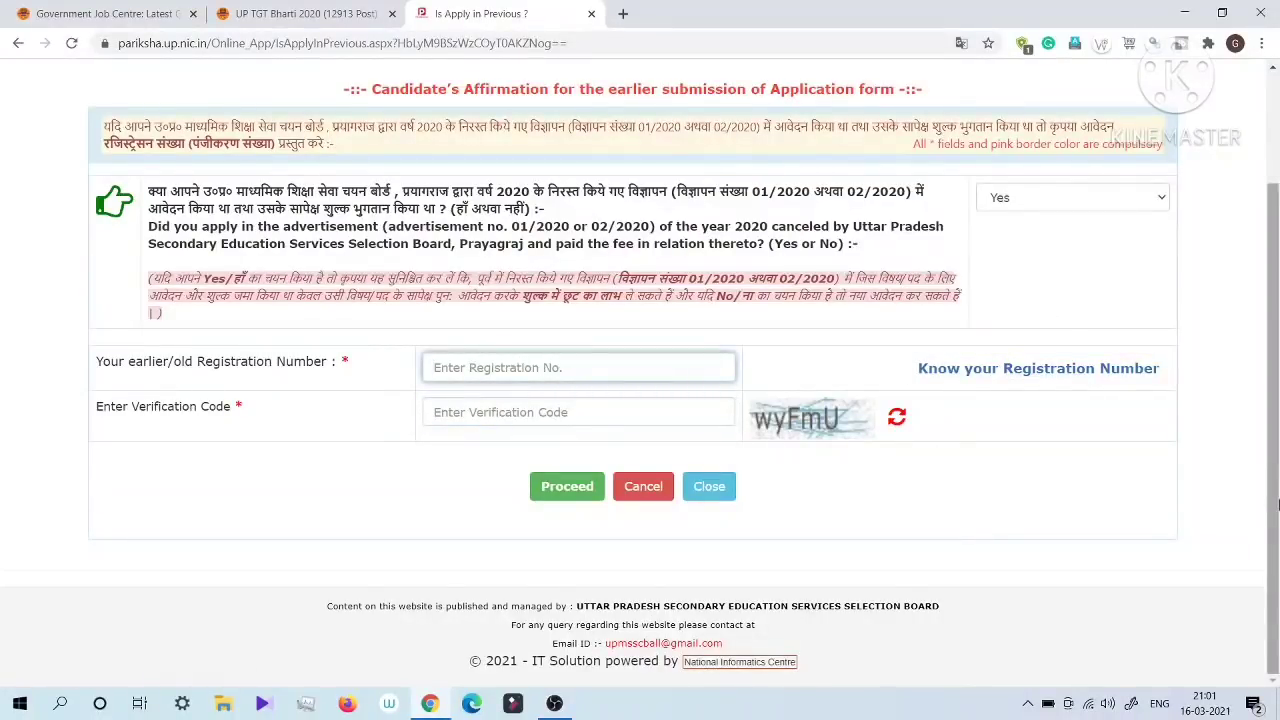
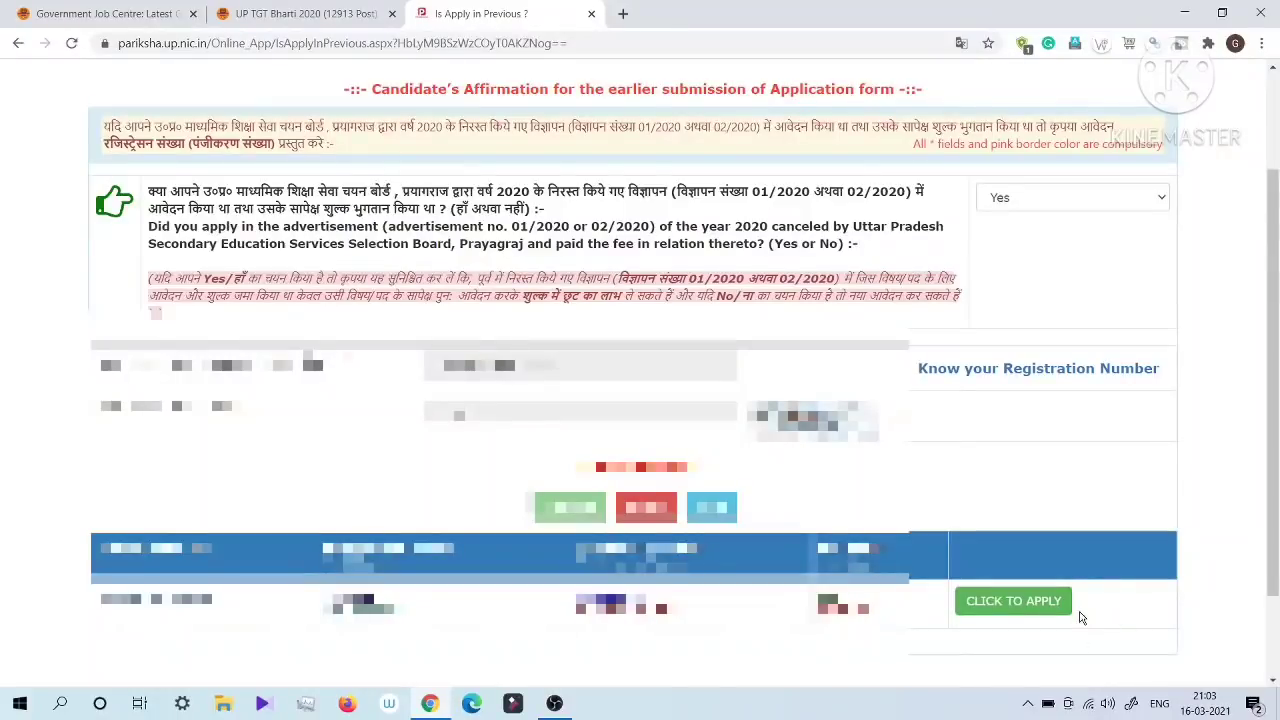
{"action": "left_click", "coordinate": [1000, 602]}
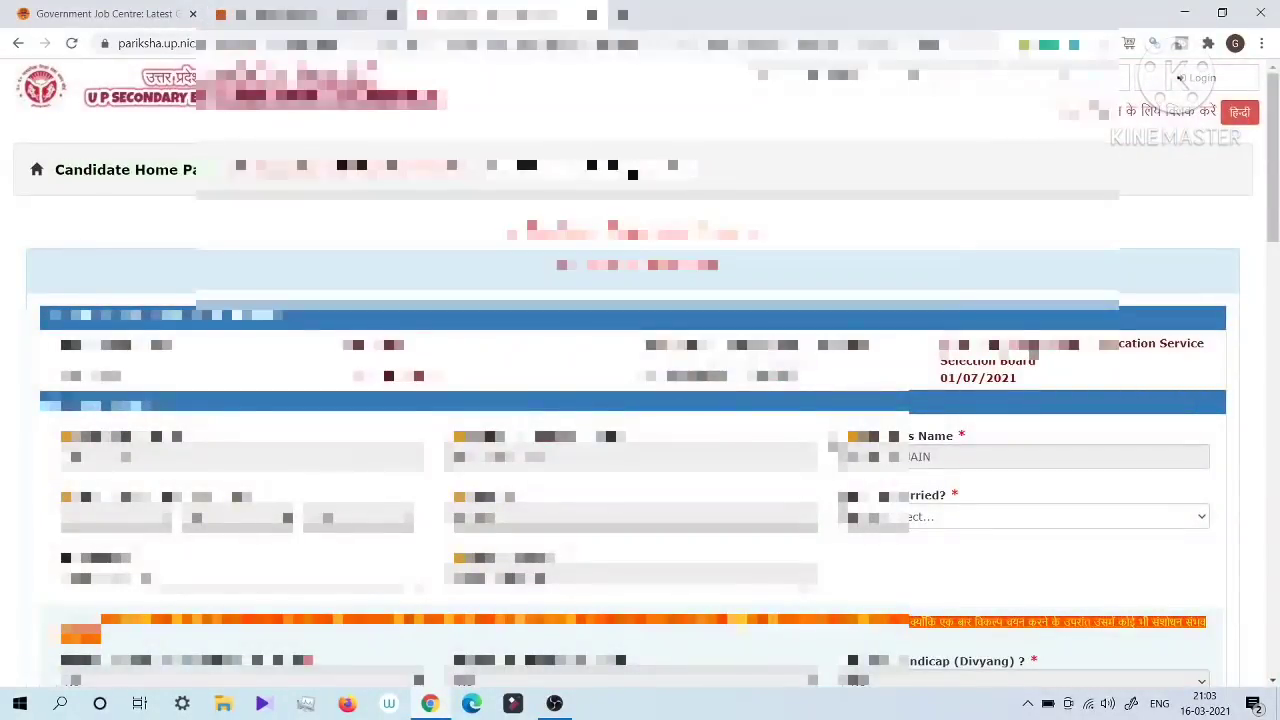
Step: Examine the registration form's sections from personal details and permanent address through academic qualifications to ad-hoc teacher details
{"action": "scroll", "coordinate": [828, 438], "scroll_direction": "down", "scroll_amount": 5}
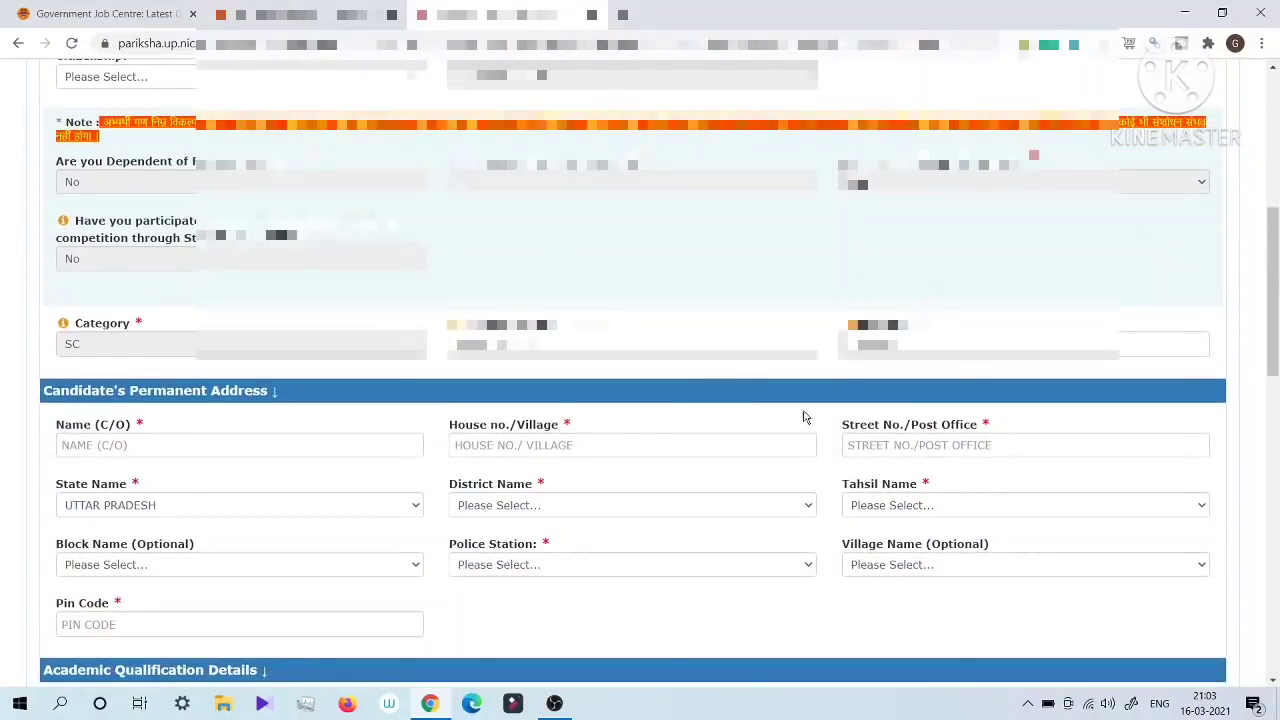
{"action": "scroll", "coordinate": [803, 416], "scroll_direction": "down", "scroll_amount": 3}
{"action": "scroll", "coordinate": [803, 416], "scroll_direction": "down", "scroll_amount": 9}
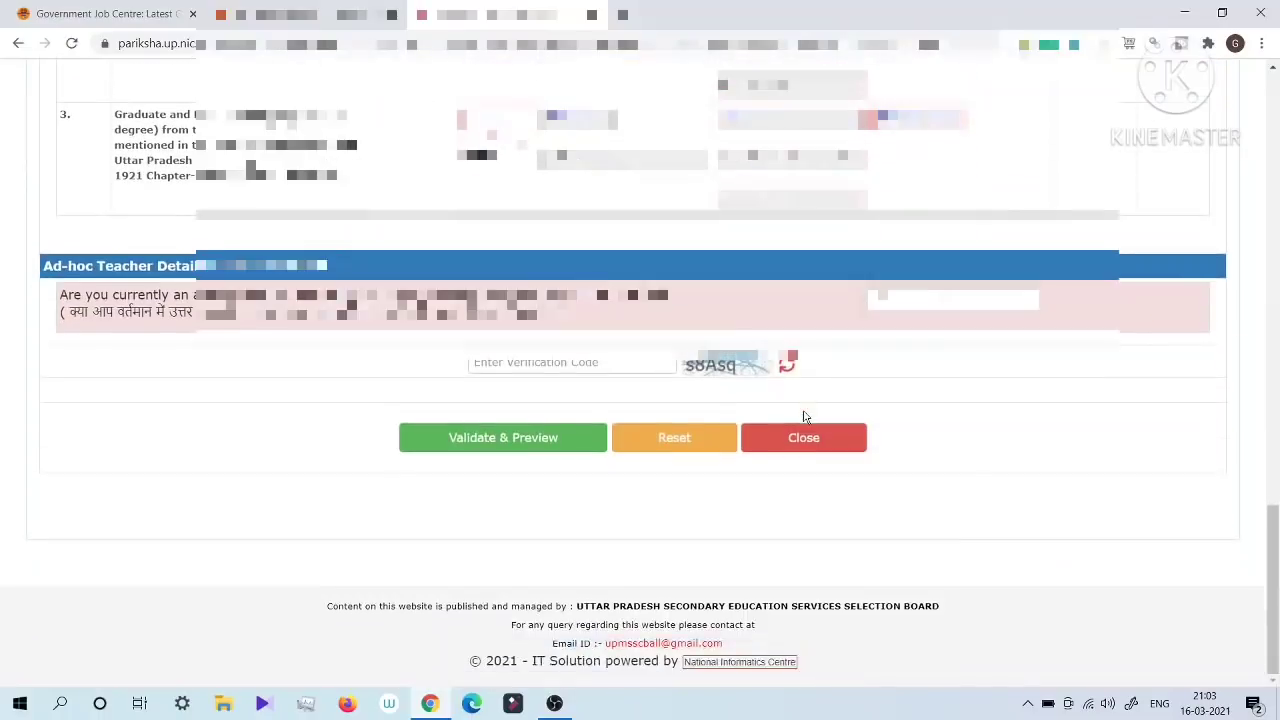
Step: In the personal details, set the marital status to Yes and the citizenship to Citizen of India
{"action": "scroll", "coordinate": [803, 416], "scroll_direction": "up", "scroll_amount": 20}
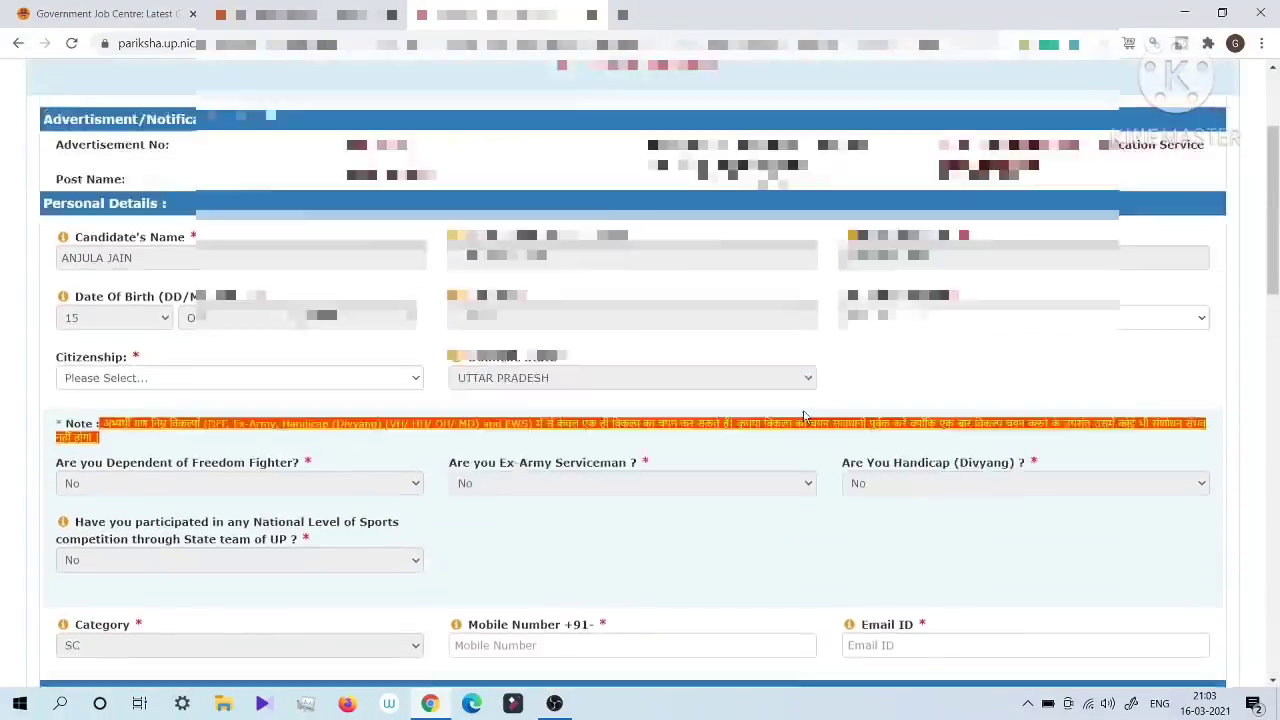
{"action": "scroll", "coordinate": [805, 416], "scroll_direction": "down", "scroll_amount": 2}
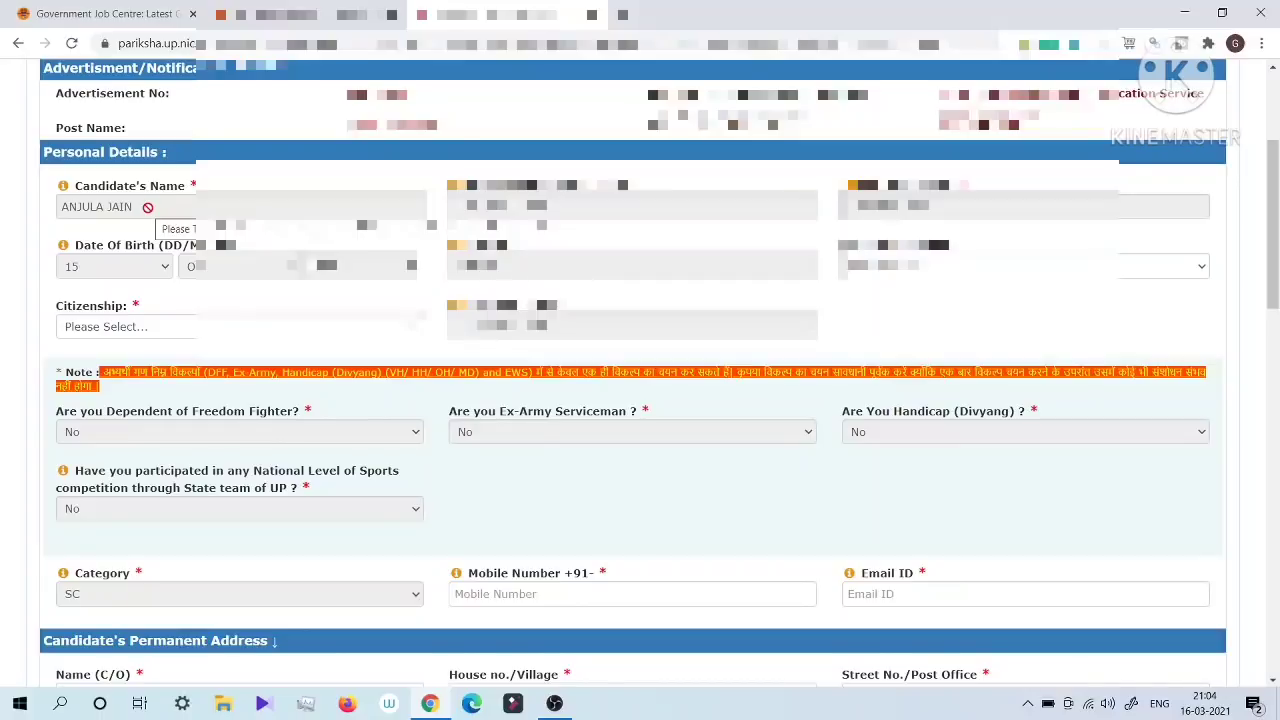
{"action": "left_click", "coordinate": [890, 273]}
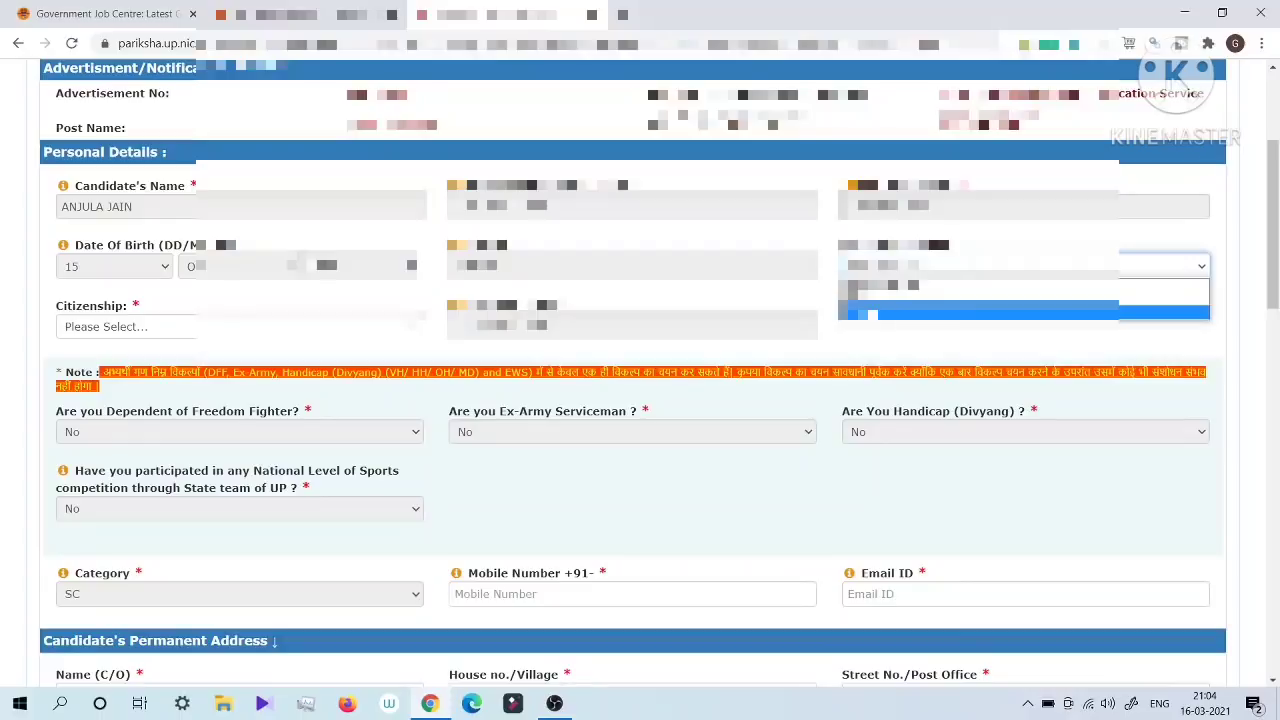
{"action": "left_click", "coordinate": [872, 316]}
{"action": "left_click", "coordinate": [856, 321]}
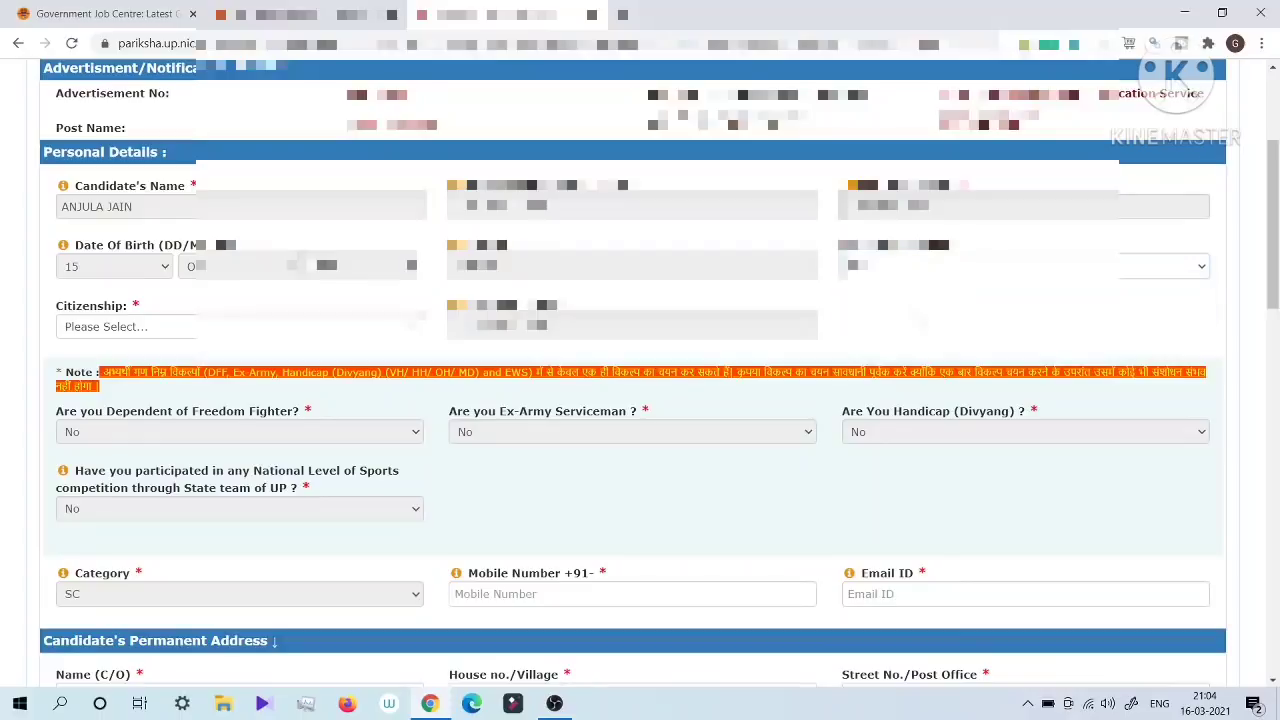
{"action": "left_click", "coordinate": [170, 337]}
{"action": "left_click", "coordinate": [108, 360]}
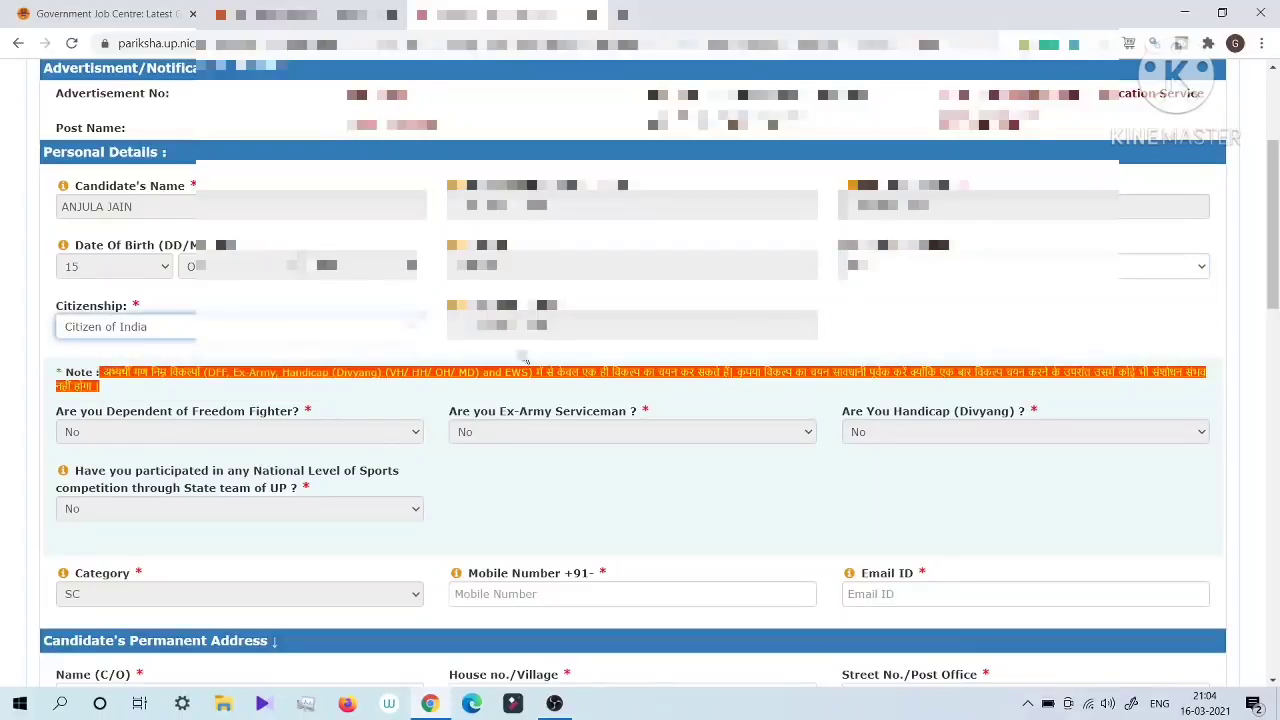
Step: Review the reservation questions, category, mobile number and email ID fields in the personal details
{"action": "scroll", "coordinate": [260, 320], "scroll_direction": "down", "scroll_amount": 2}
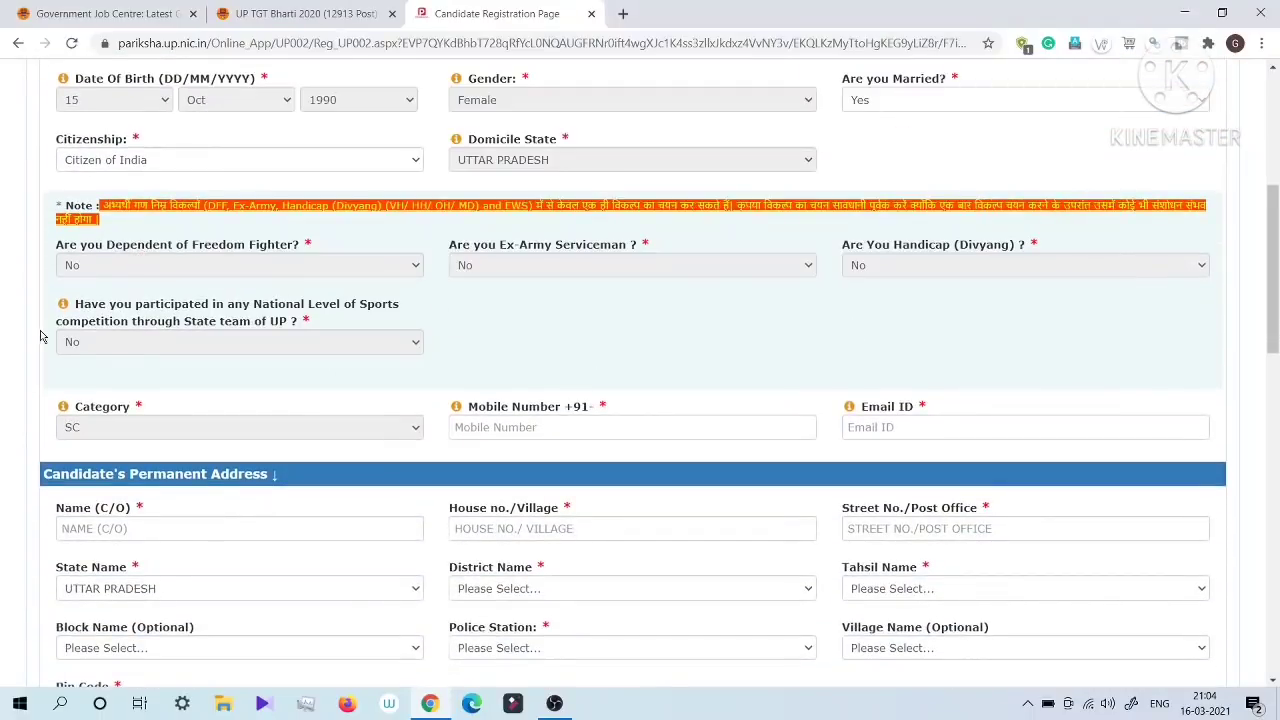
{"action": "scroll", "coordinate": [371, 377], "scroll_direction": "down", "scroll_amount": 2}
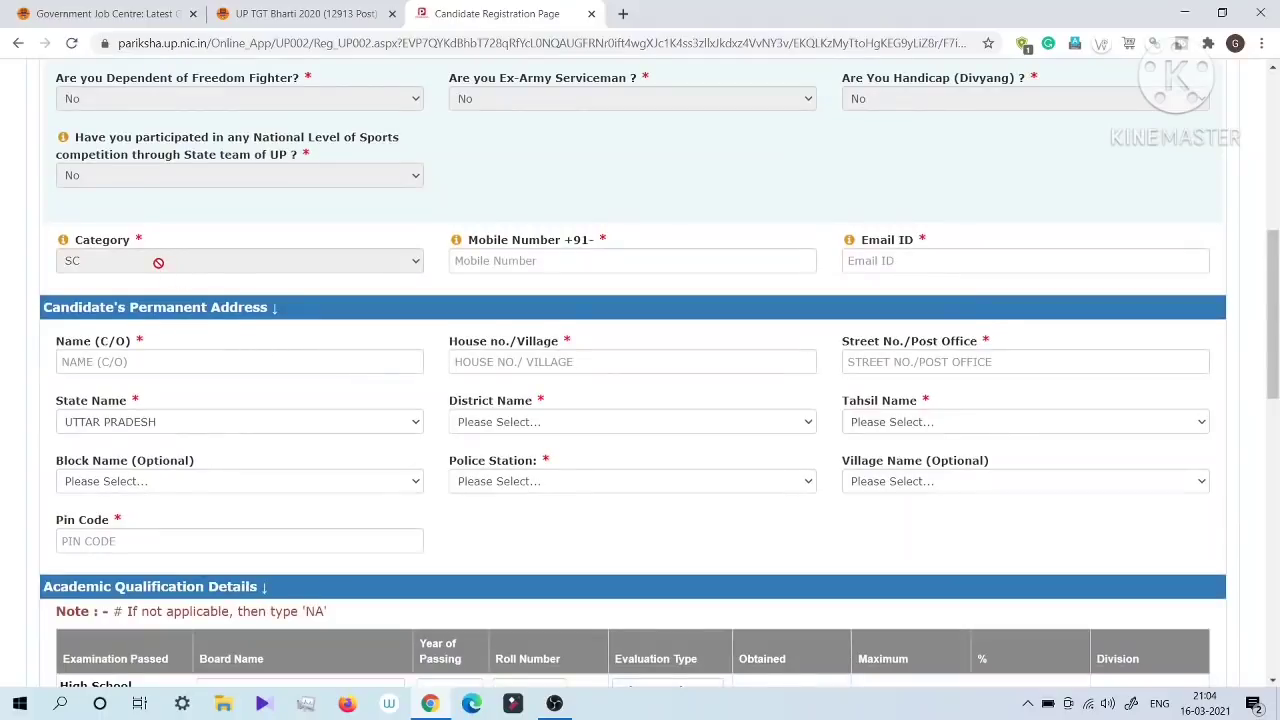
{"action": "left_click", "coordinate": [507, 264]}
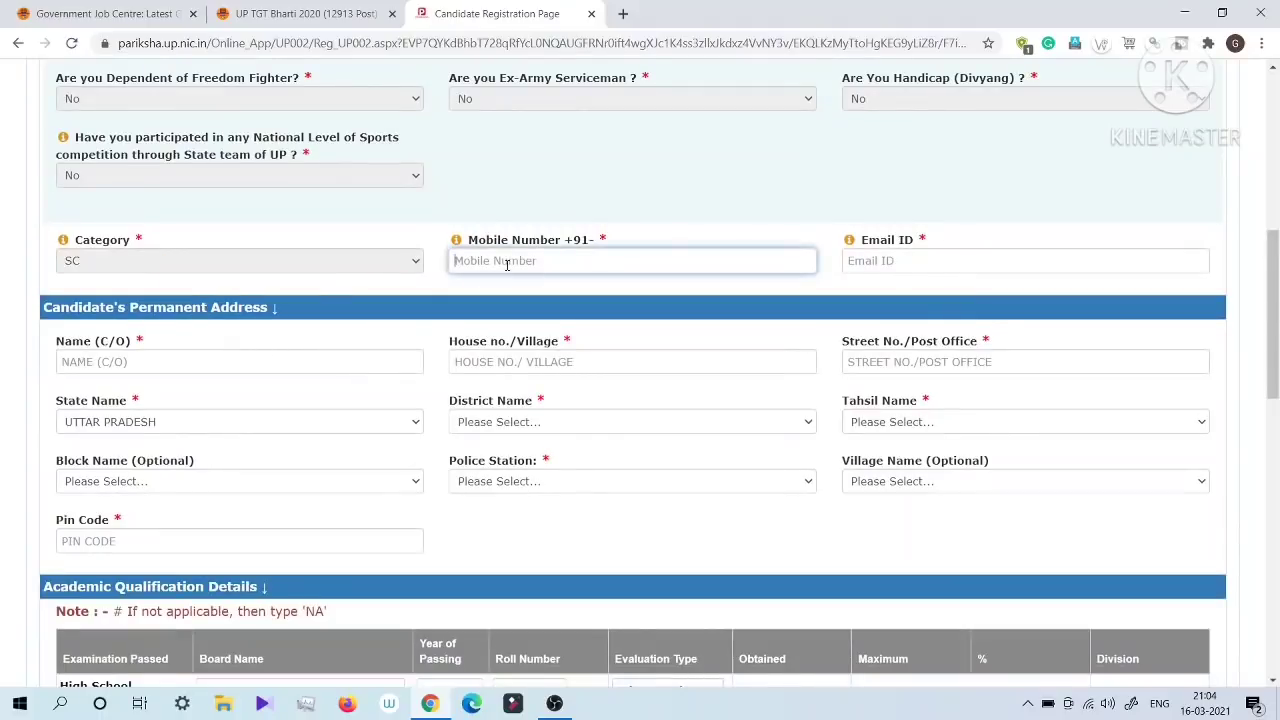
{"action": "left_click", "coordinate": [899, 263]}
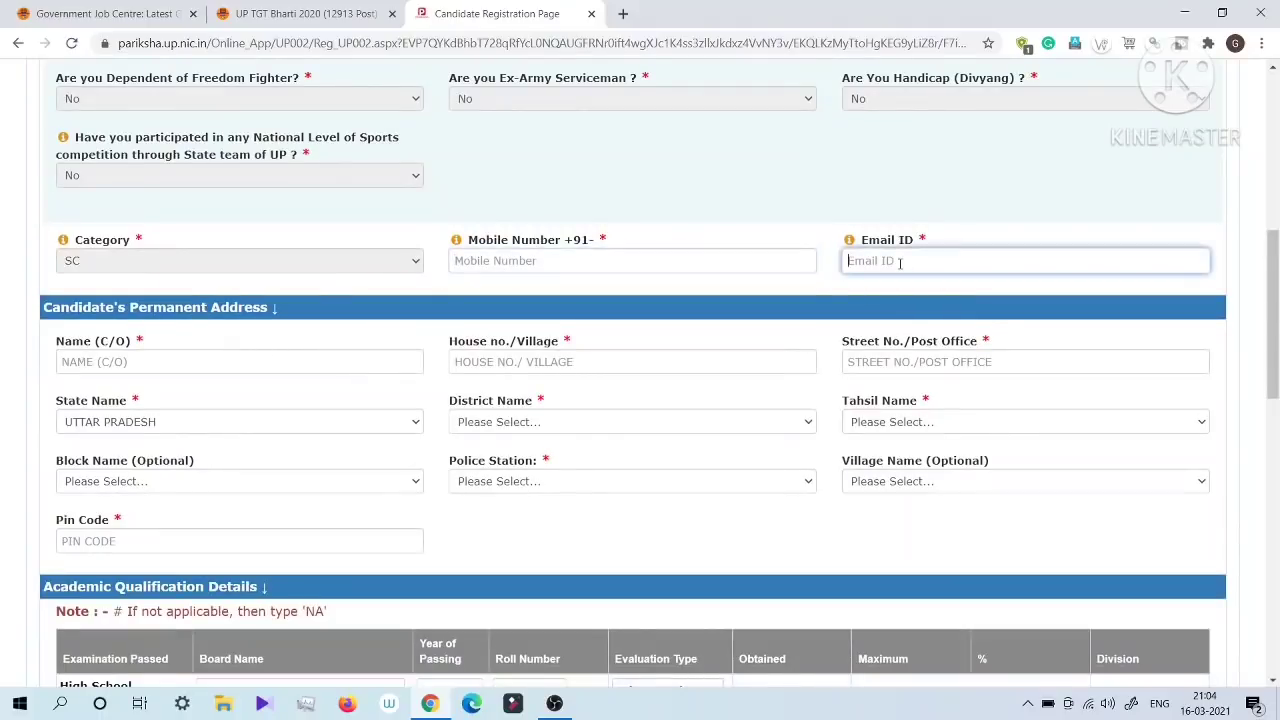
{"action": "left_click", "coordinate": [1020, 185]}
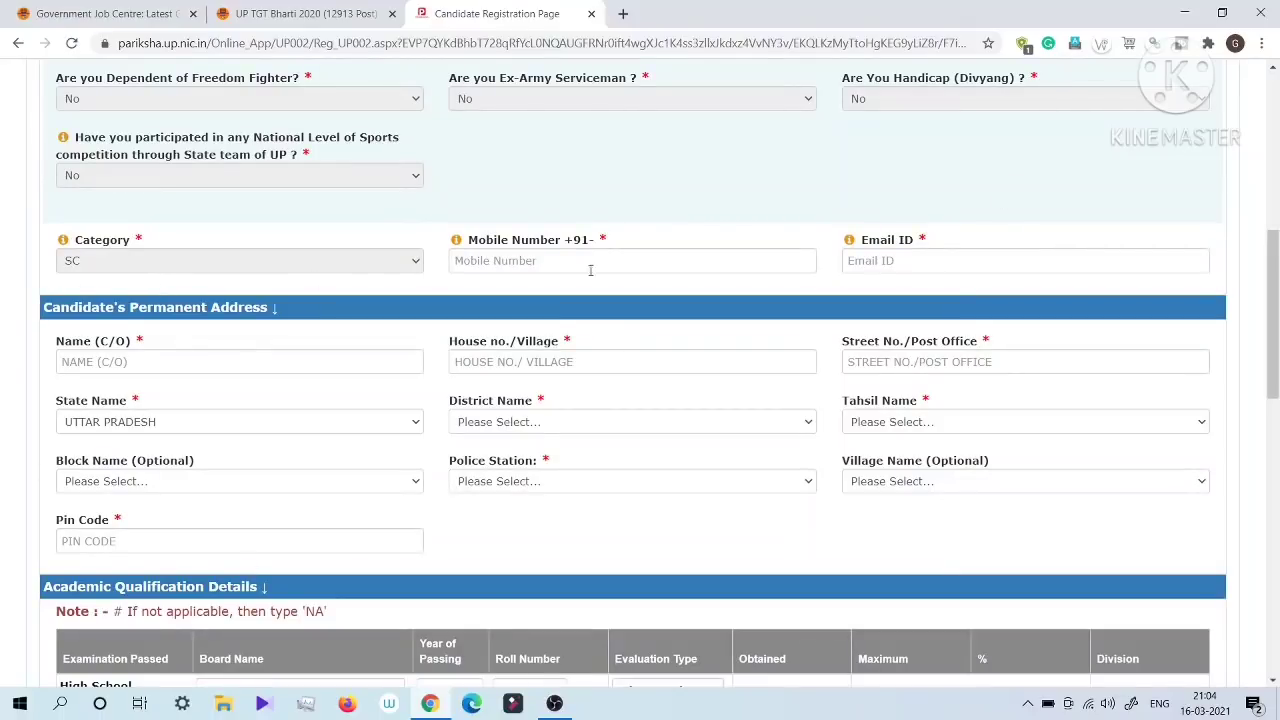
Step: Set the High School board to Uttar Pradesh Board of High School and Intermediate Education and the passing year to 2006
{"action": "scroll", "coordinate": [856, 444], "scroll_direction": "down", "scroll_amount": 3}
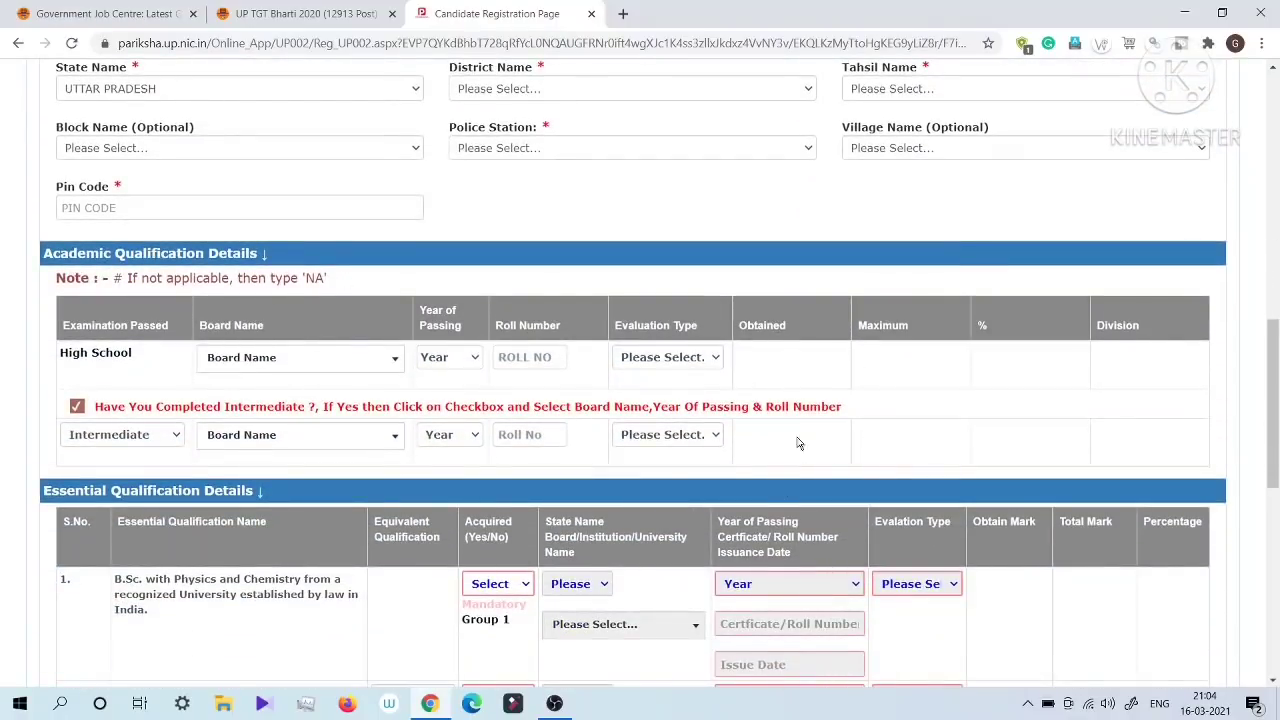
{"action": "left_click", "coordinate": [254, 362]}
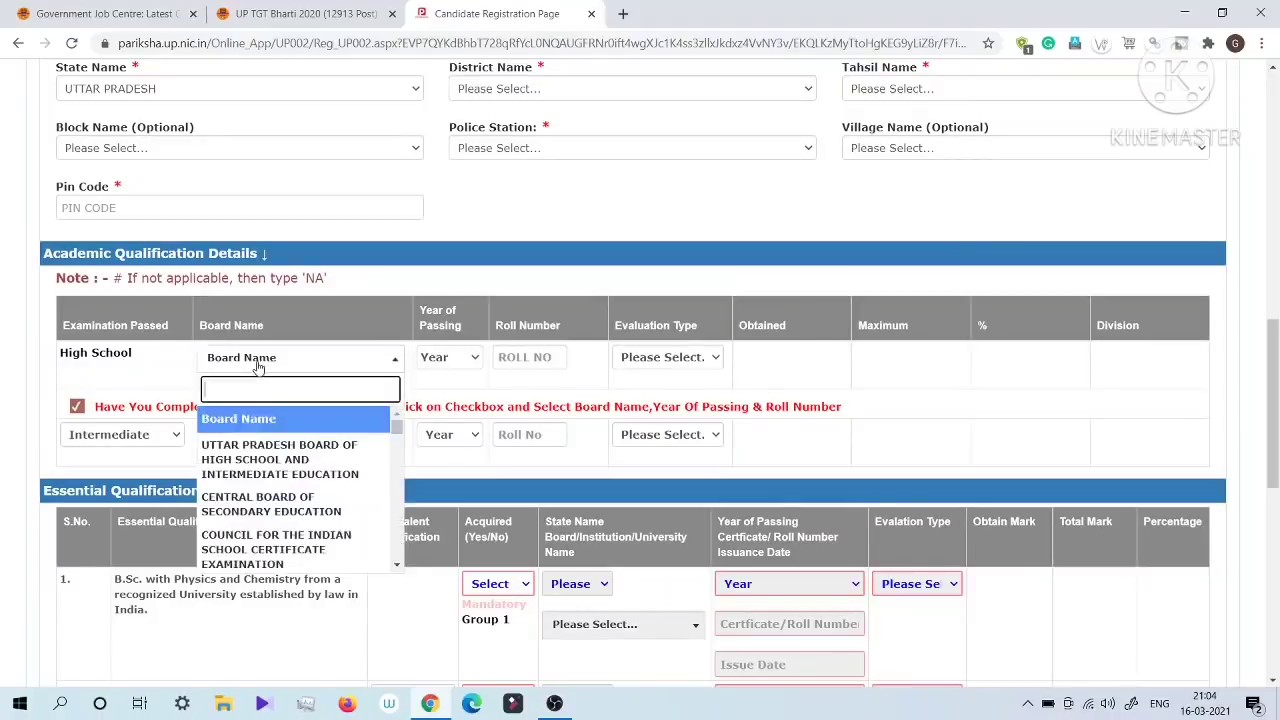
{"action": "left_click", "coordinate": [253, 449]}
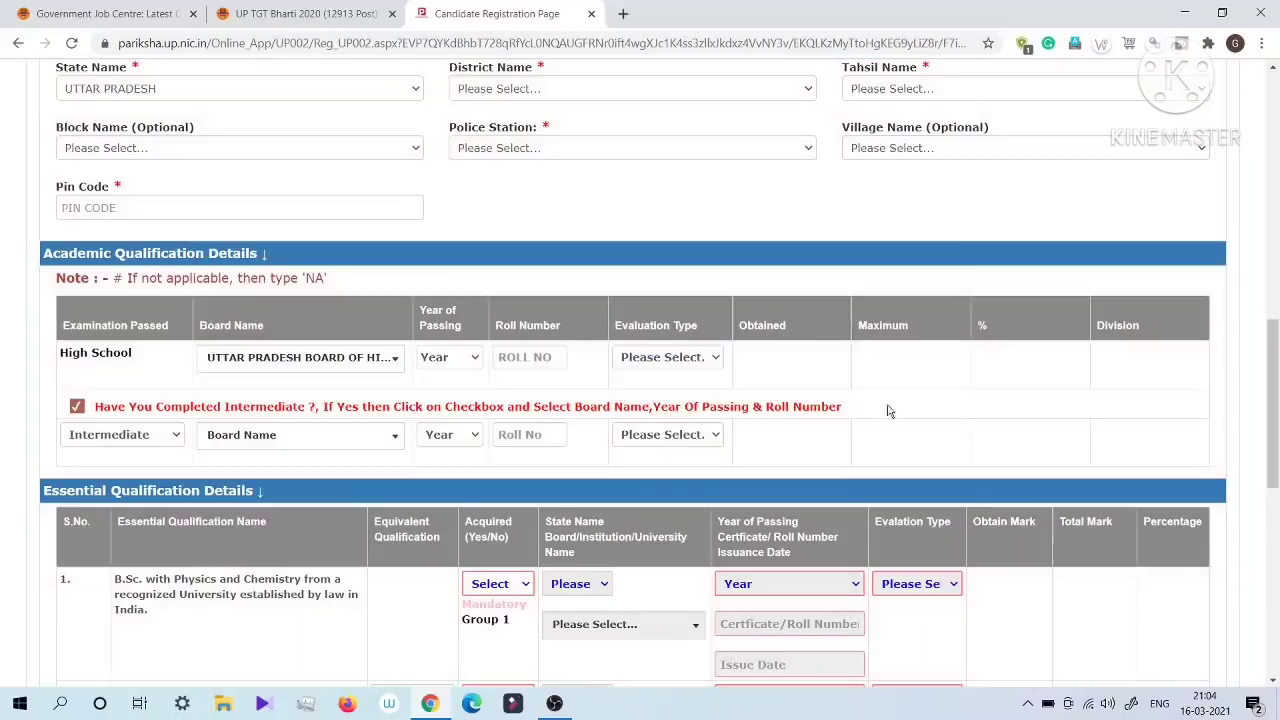
{"action": "left_click", "coordinate": [454, 362]}
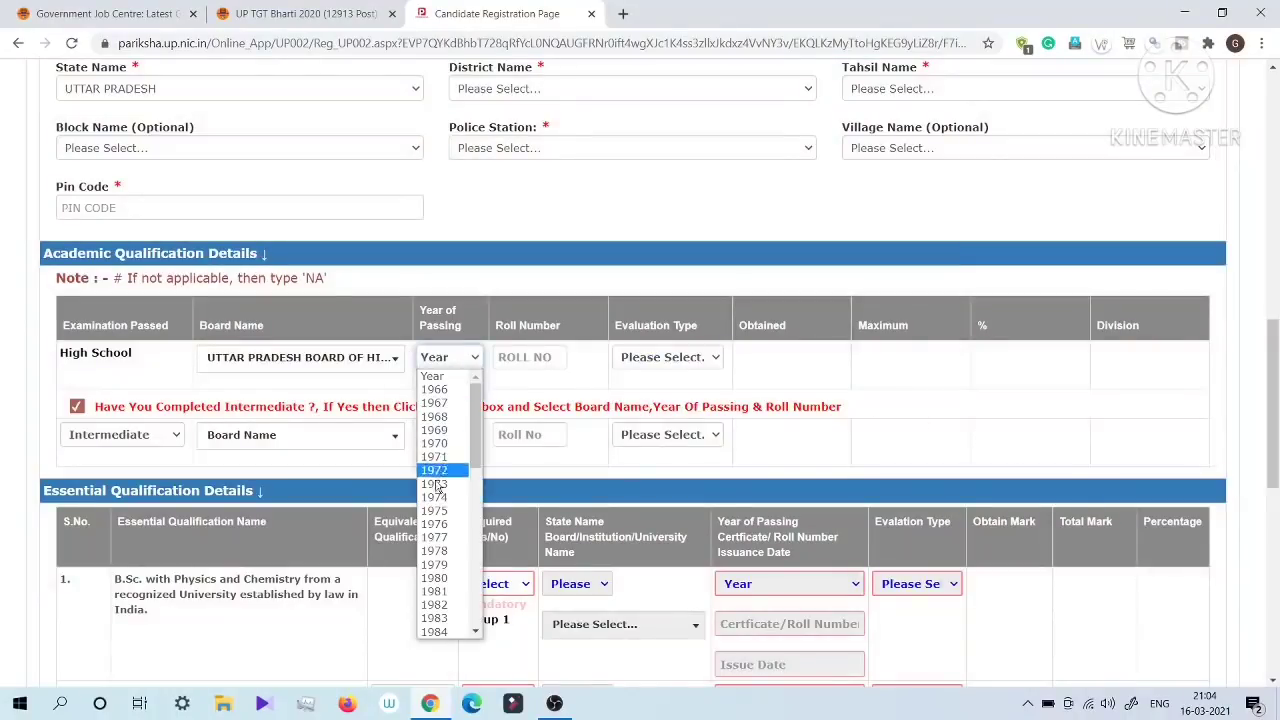
{"action": "scroll", "coordinate": [436, 578], "scroll_direction": "down", "scroll_amount": 10}
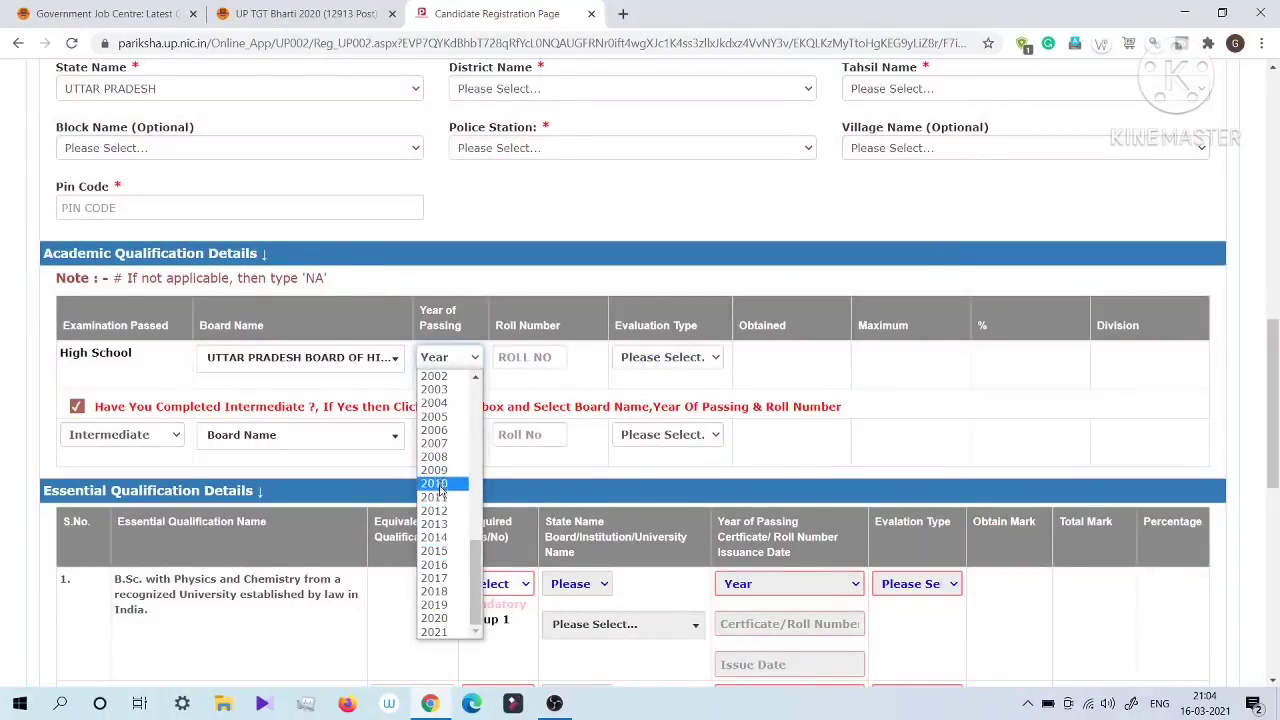
{"action": "left_click", "coordinate": [434, 430]}
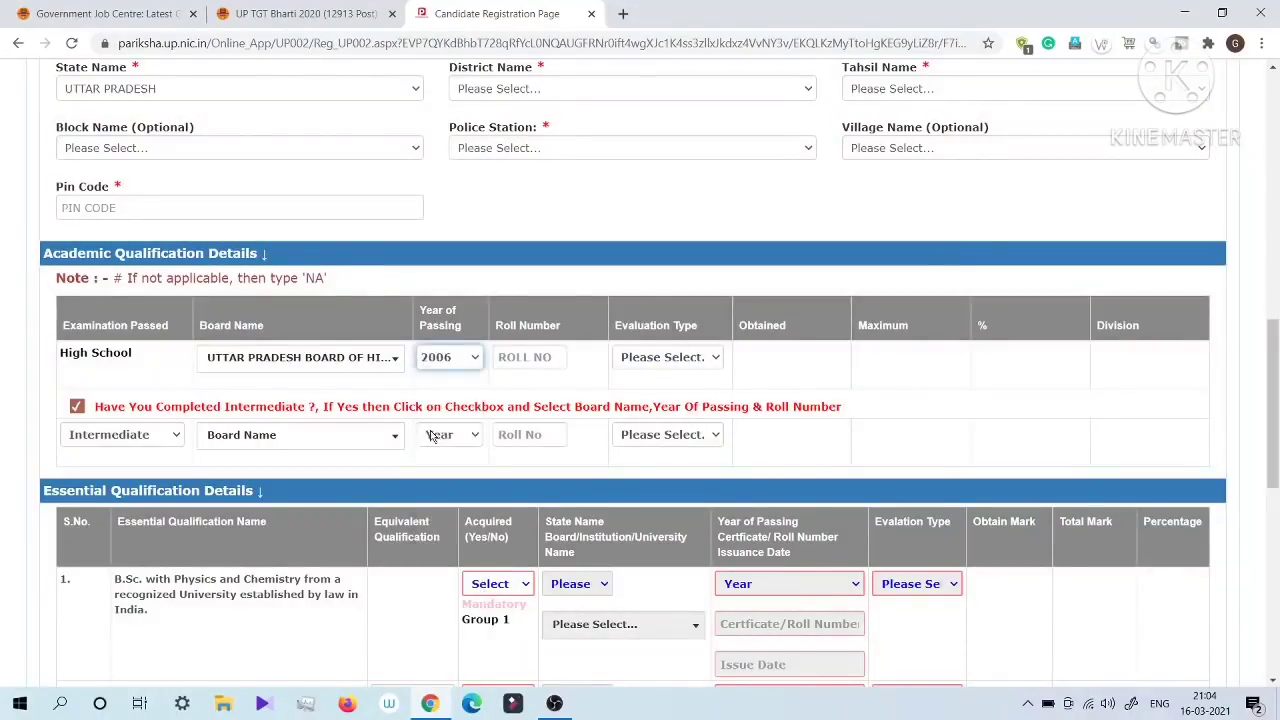
Step: Set the High School evaluation type to MARKS and the division to First
{"action": "left_click", "coordinate": [530, 360]}
{"action": "left_click", "coordinate": [689, 360]}
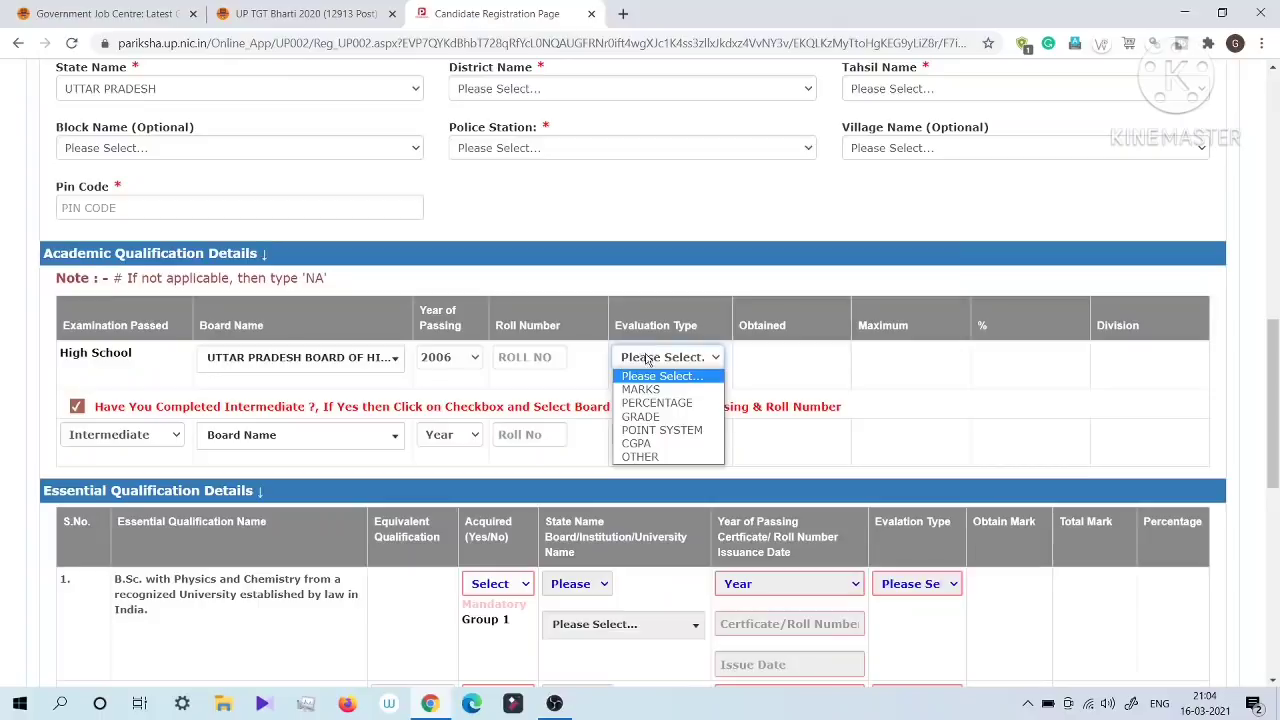
{"action": "left_click", "coordinate": [636, 390]}
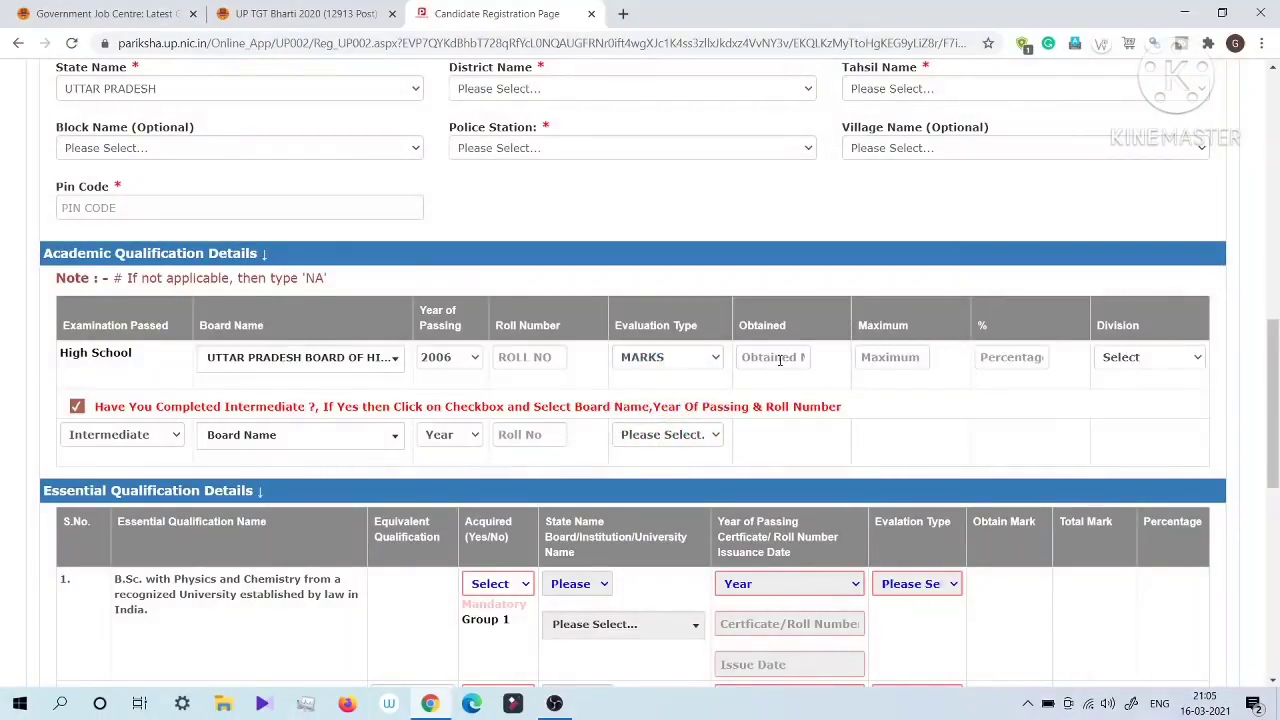
{"action": "left_click", "coordinate": [780, 360]}
{"action": "left_click", "coordinate": [873, 360]}
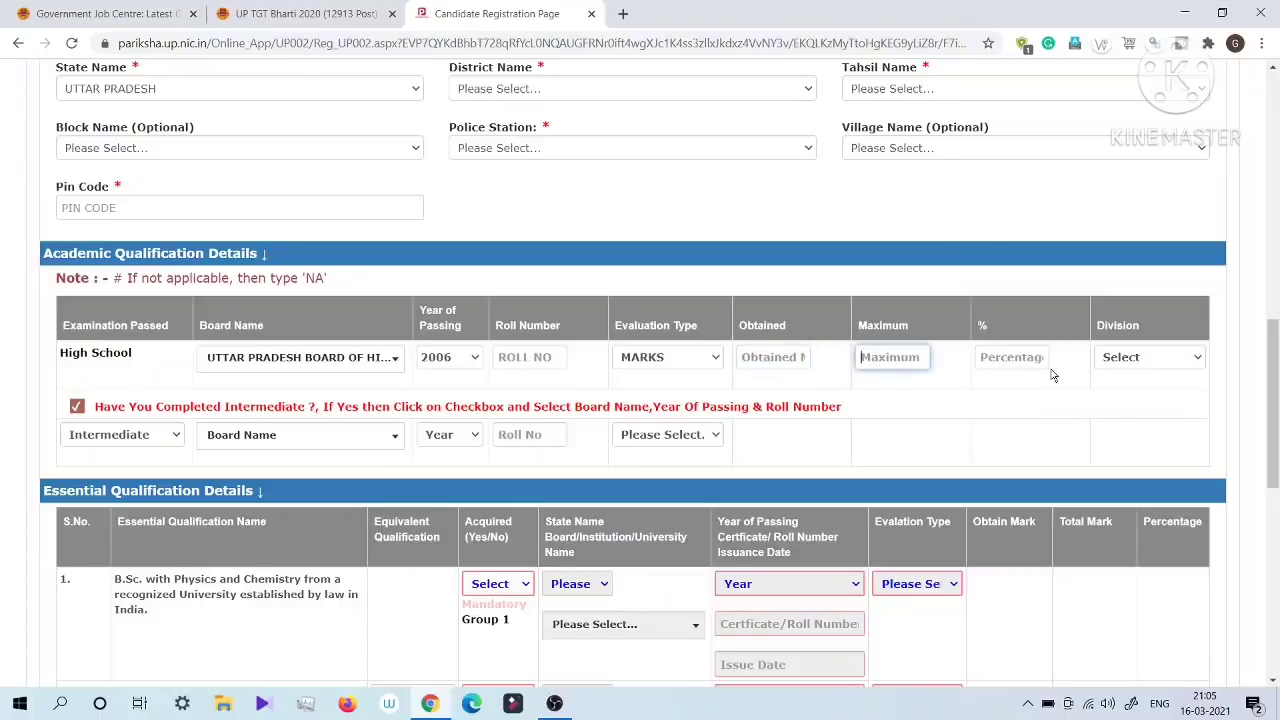
{"action": "left_click", "coordinate": [1010, 360]}
{"action": "left_click", "coordinate": [1160, 362]}
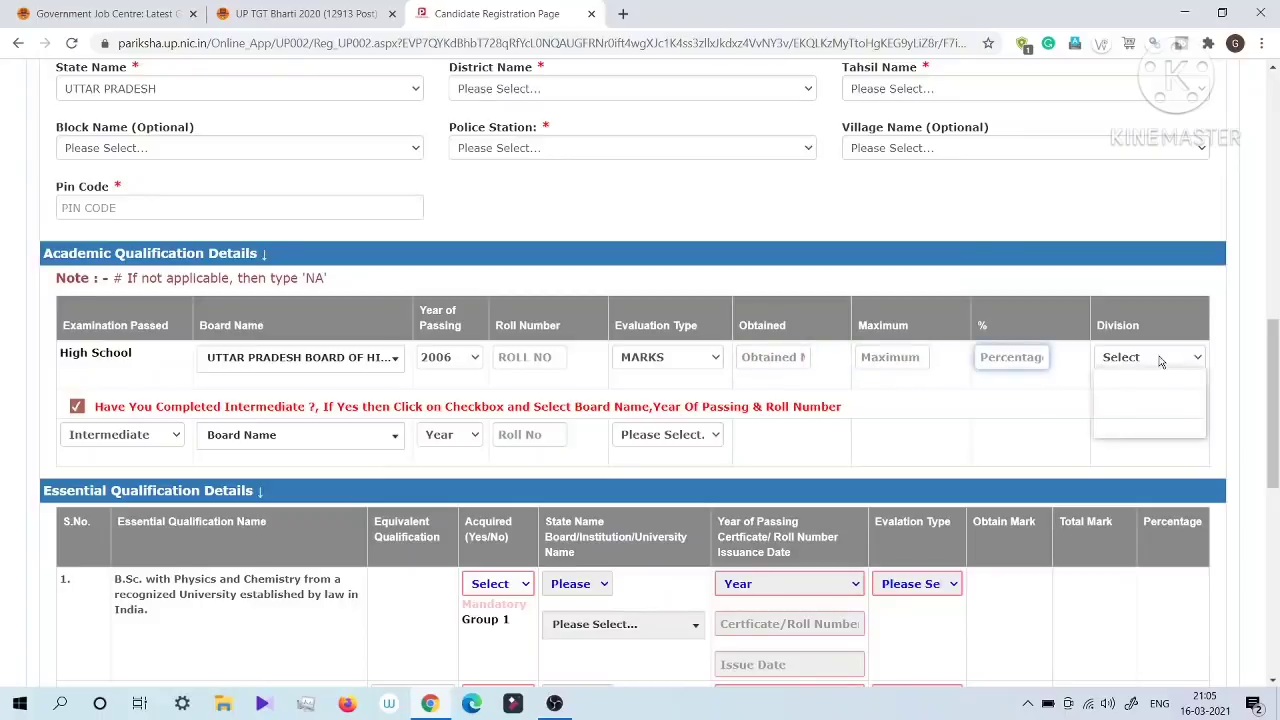
{"action": "left_click", "coordinate": [1120, 392]}
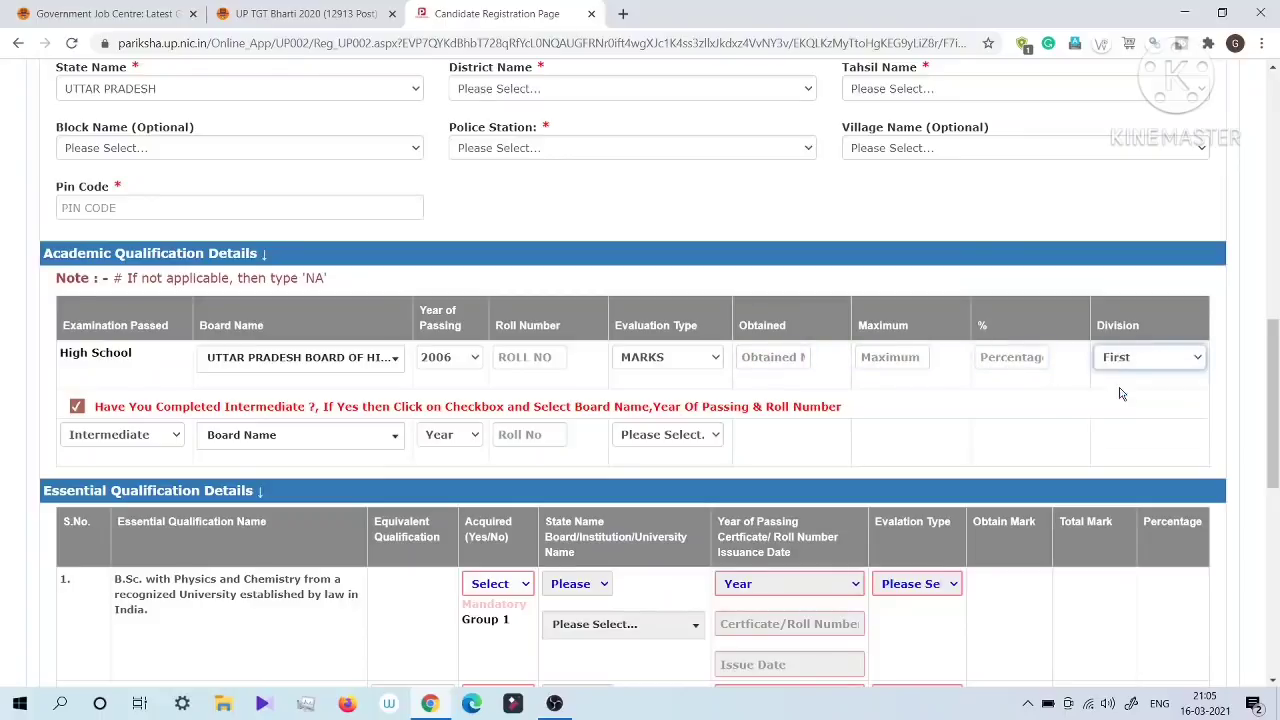
{"action": "left_click", "coordinate": [1248, 319]}
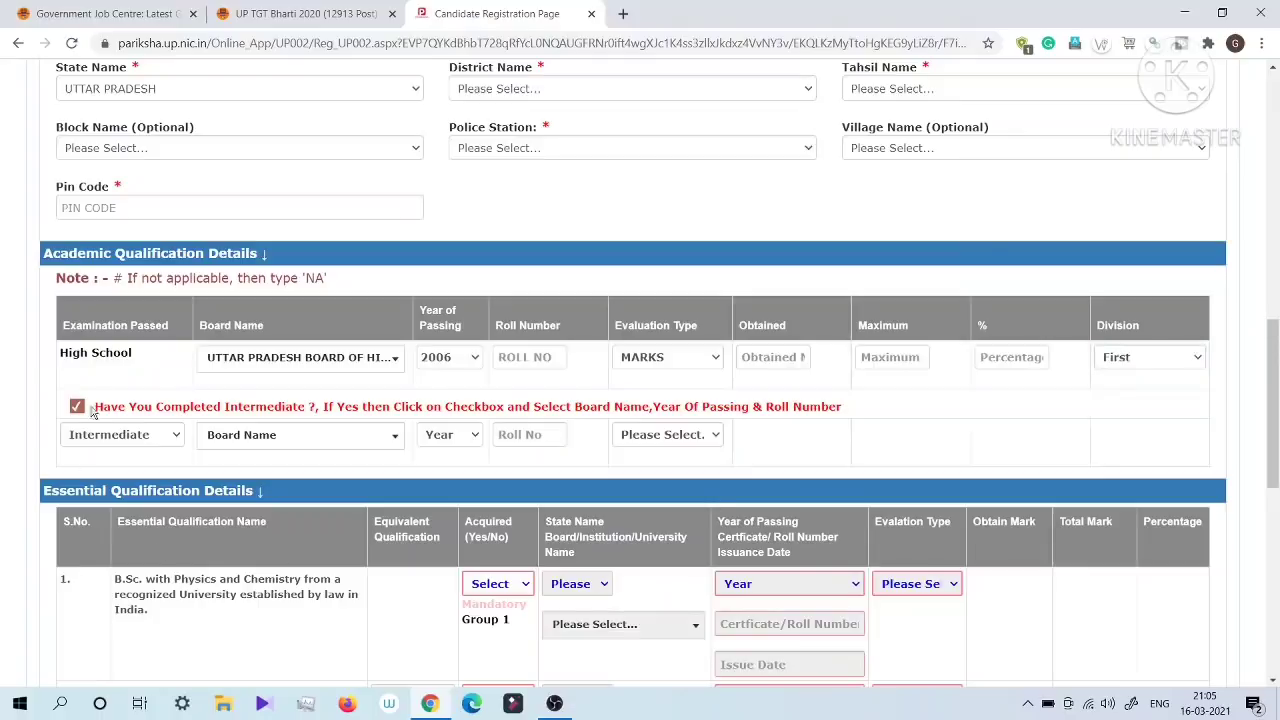
Step: Set the Intermediate board to Uttar Pradesh Board of High School and Intermediate Education
{"action": "left_click_drag", "start_coordinate": [80, 350], "coordinate": [136, 354]}
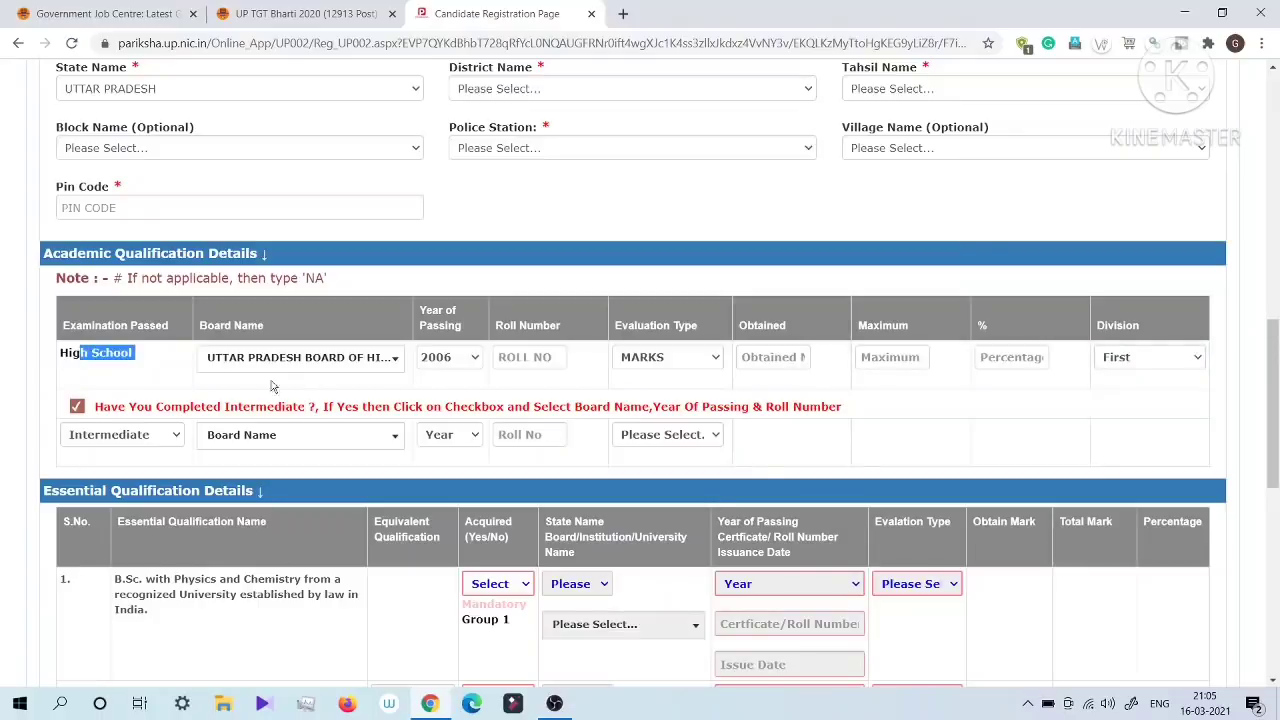
{"action": "left_click", "coordinate": [302, 436]}
{"action": "scroll", "coordinate": [292, 510], "scroll_direction": "down", "scroll_amount": 5}
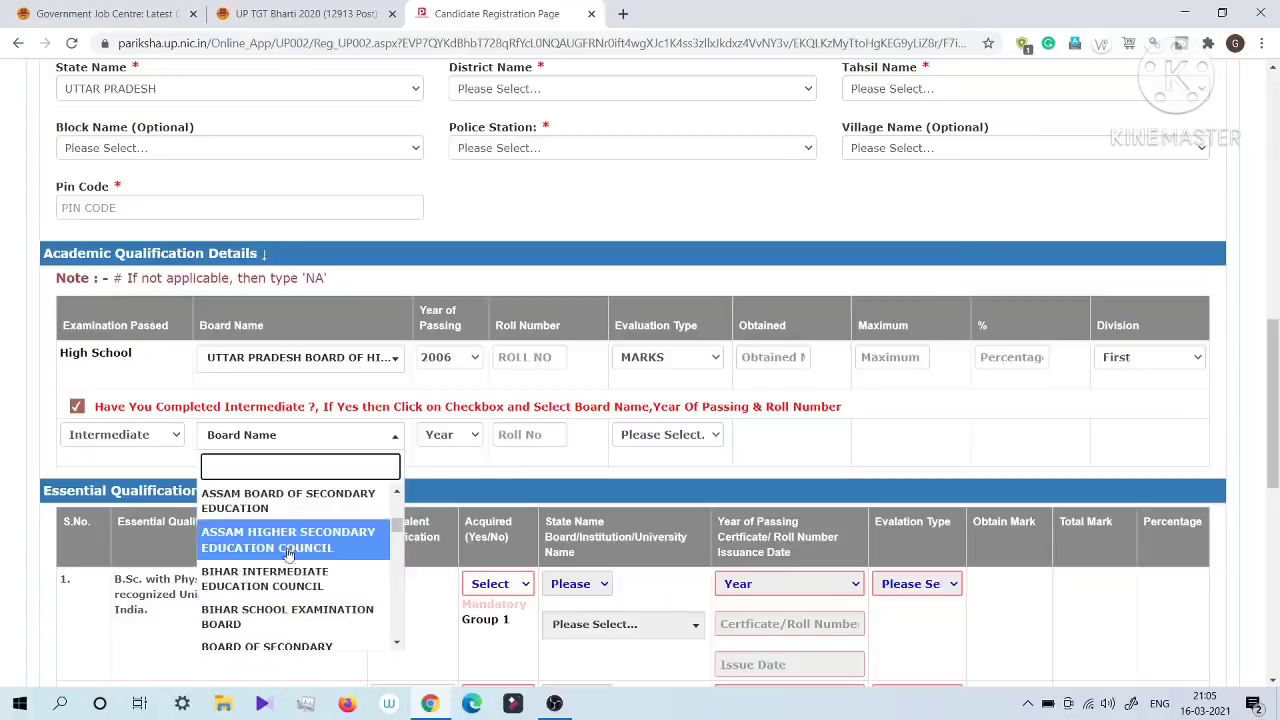
{"action": "scroll", "coordinate": [290, 575], "scroll_direction": "up", "scroll_amount": 4}
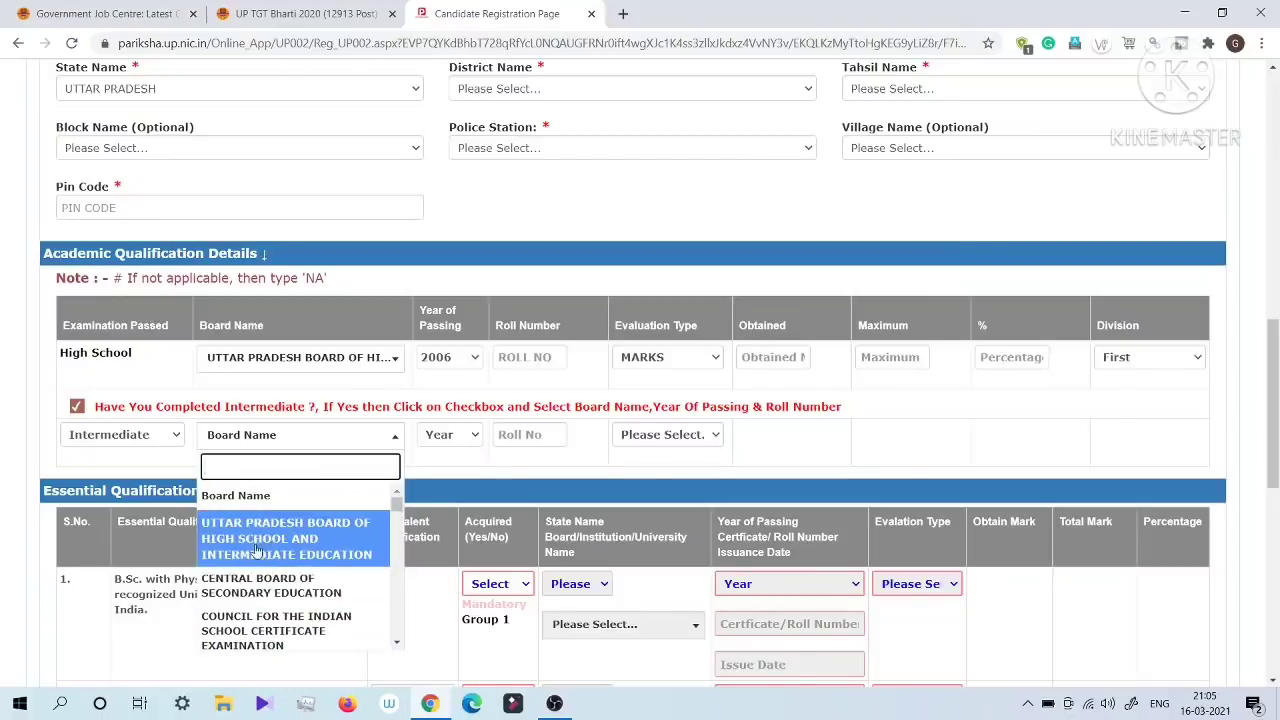
{"action": "left_click", "coordinate": [253, 530]}
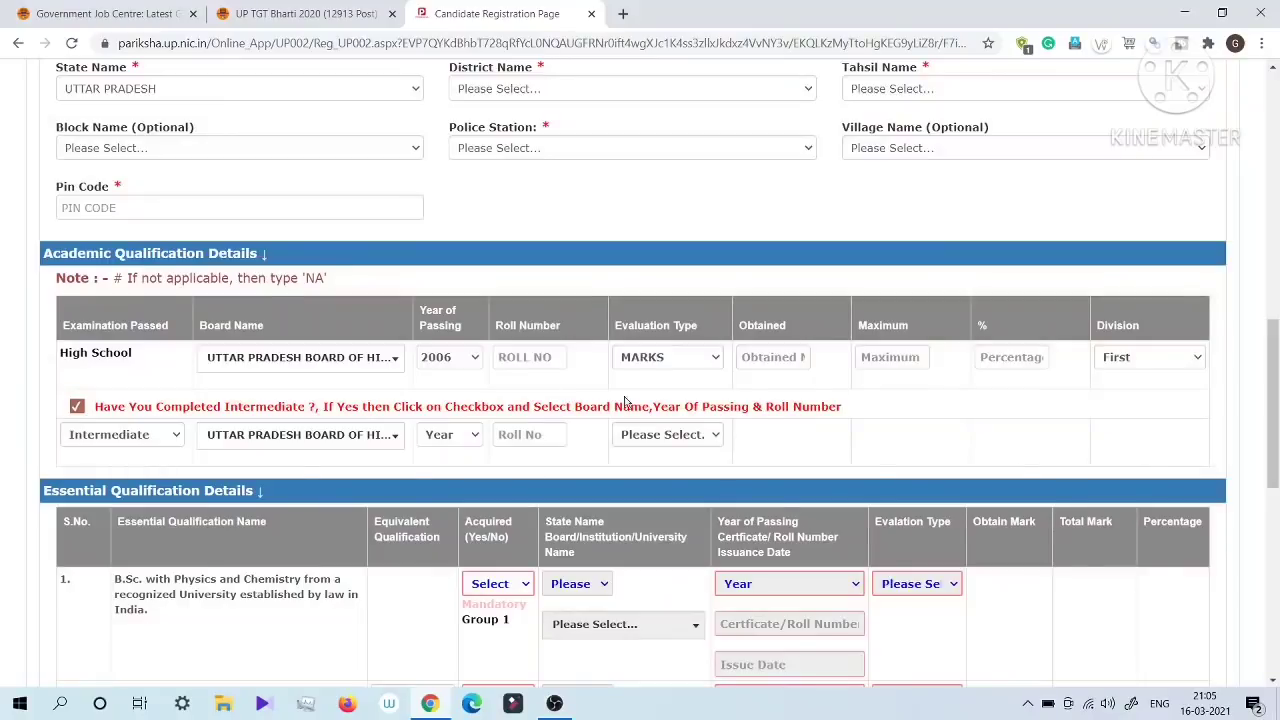
Step: Mark the essential qualification B.Sc. with Physics and Chemistry as acquired with Yes
{"action": "scroll", "coordinate": [772, 465], "scroll_direction": "down", "scroll_amount": 2}
{"action": "scroll", "coordinate": [770, 460], "scroll_direction": "down", "scroll_amount": 1}
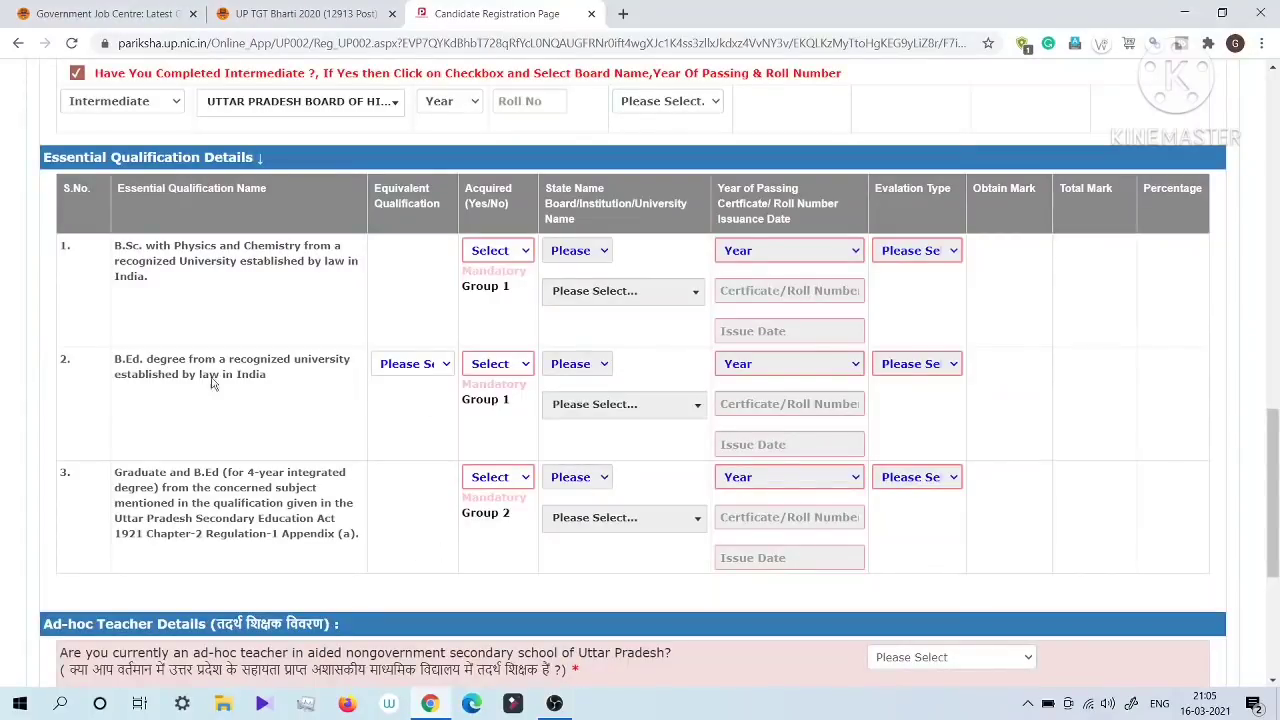
{"action": "left_click_drag", "start_coordinate": [118, 249], "coordinate": [241, 276]}
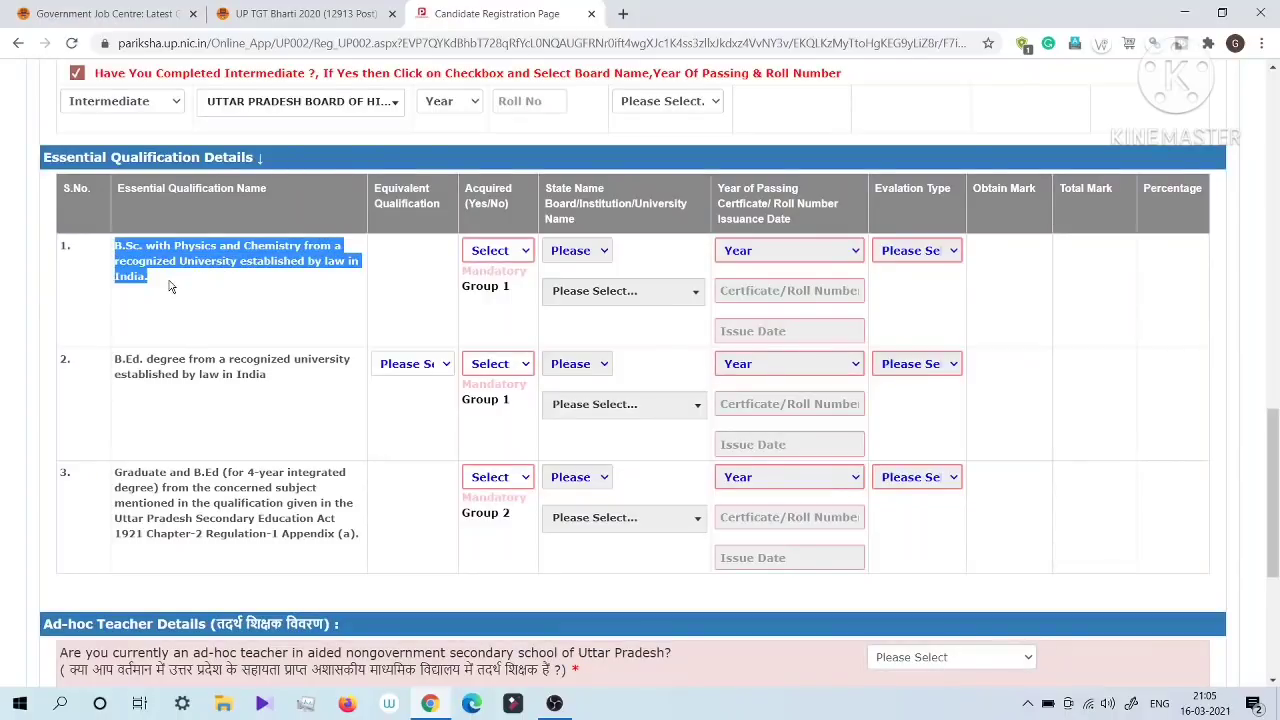
{"action": "left_click", "coordinate": [132, 255]}
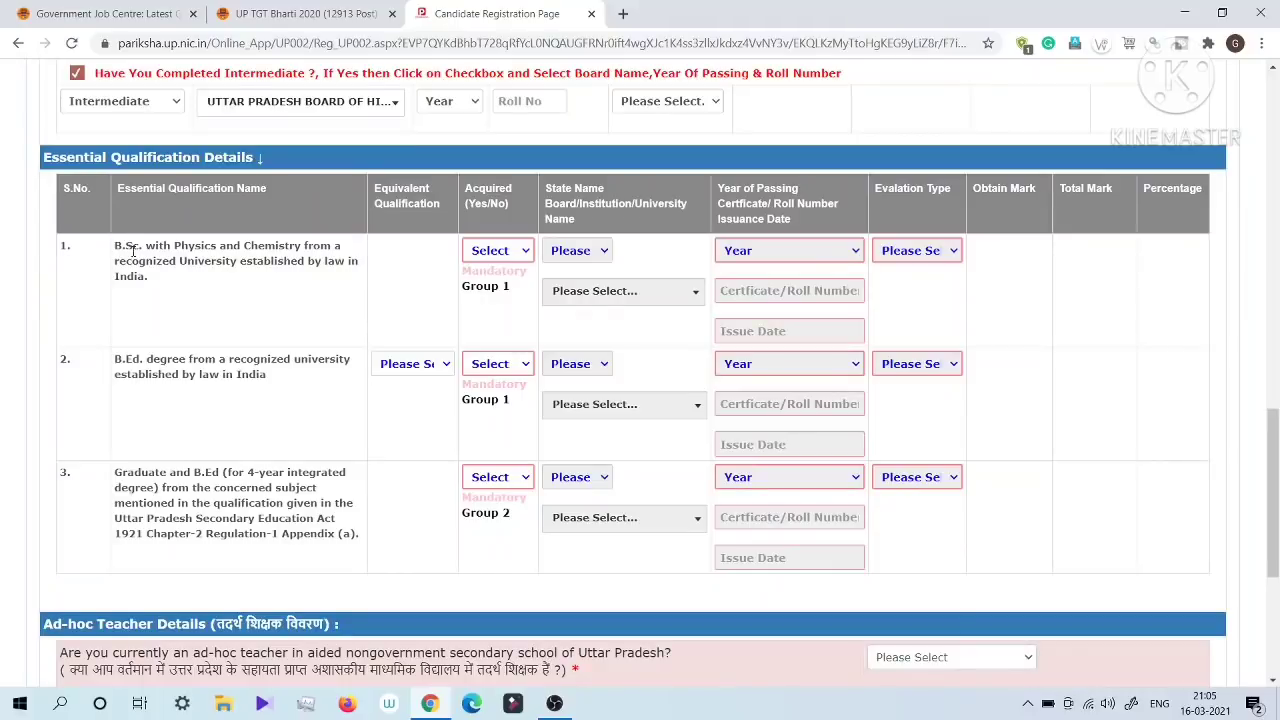
{"action": "left_click_drag", "start_coordinate": [132, 253], "coordinate": [323, 289]}
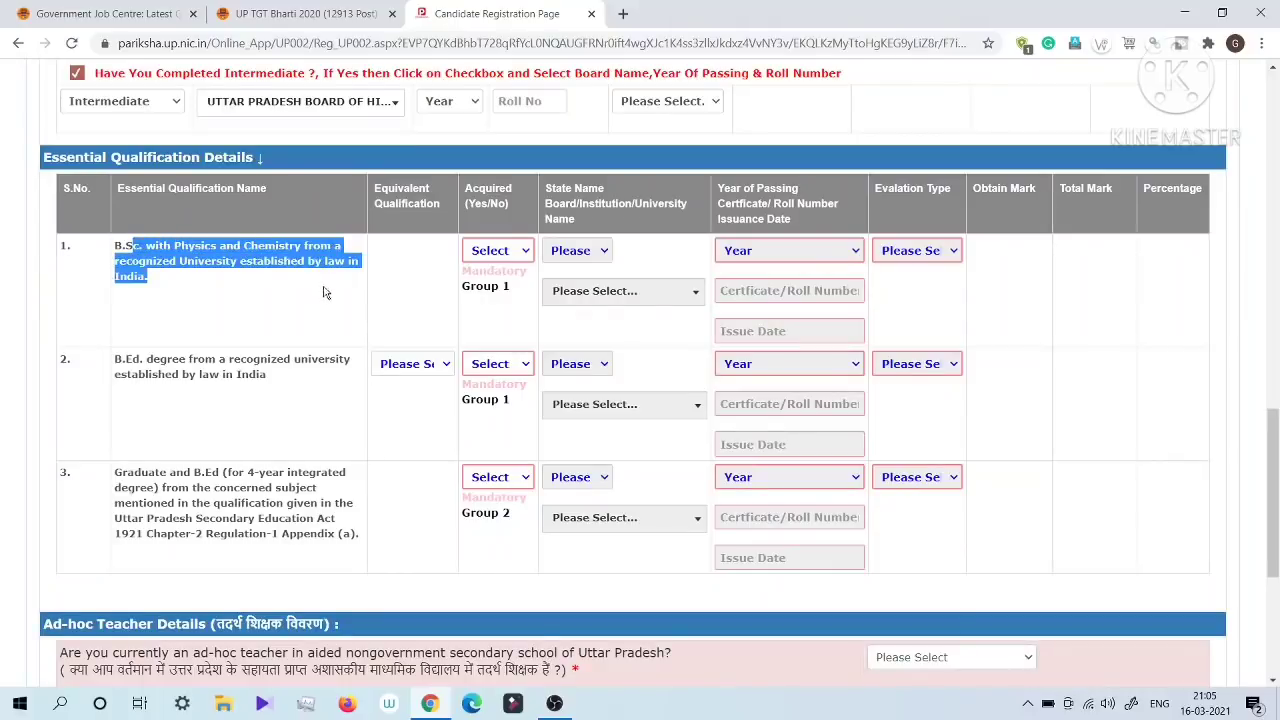
{"action": "left_click", "coordinate": [499, 245]}
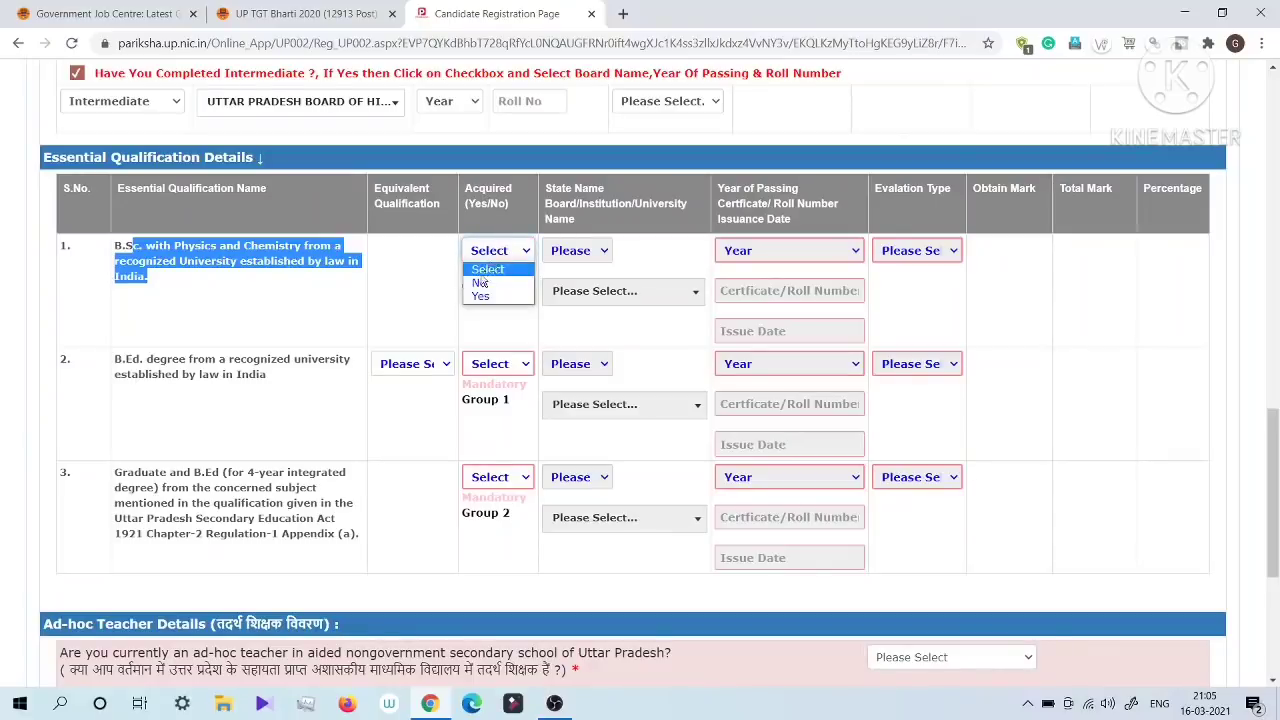
{"action": "left_click", "coordinate": [480, 296]}
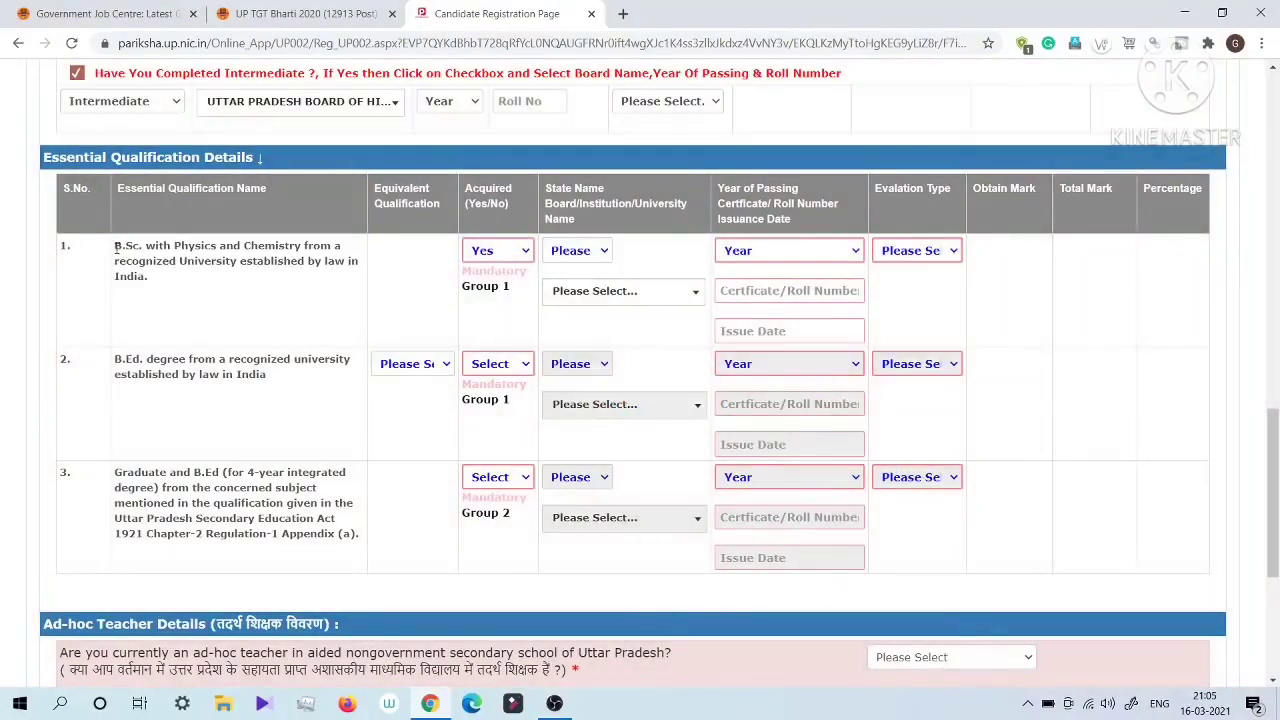
{"action": "left_click_drag", "start_coordinate": [115, 248], "coordinate": [254, 283]}
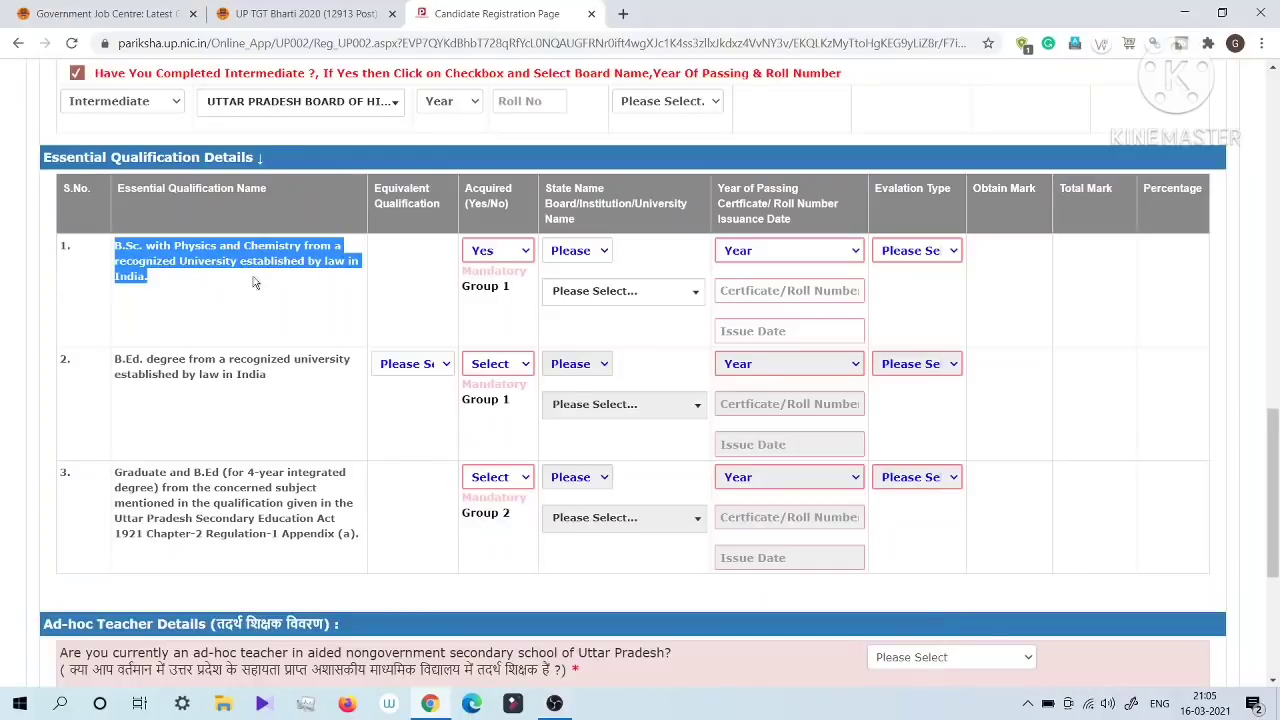
{"action": "left_click", "coordinate": [486, 257]}
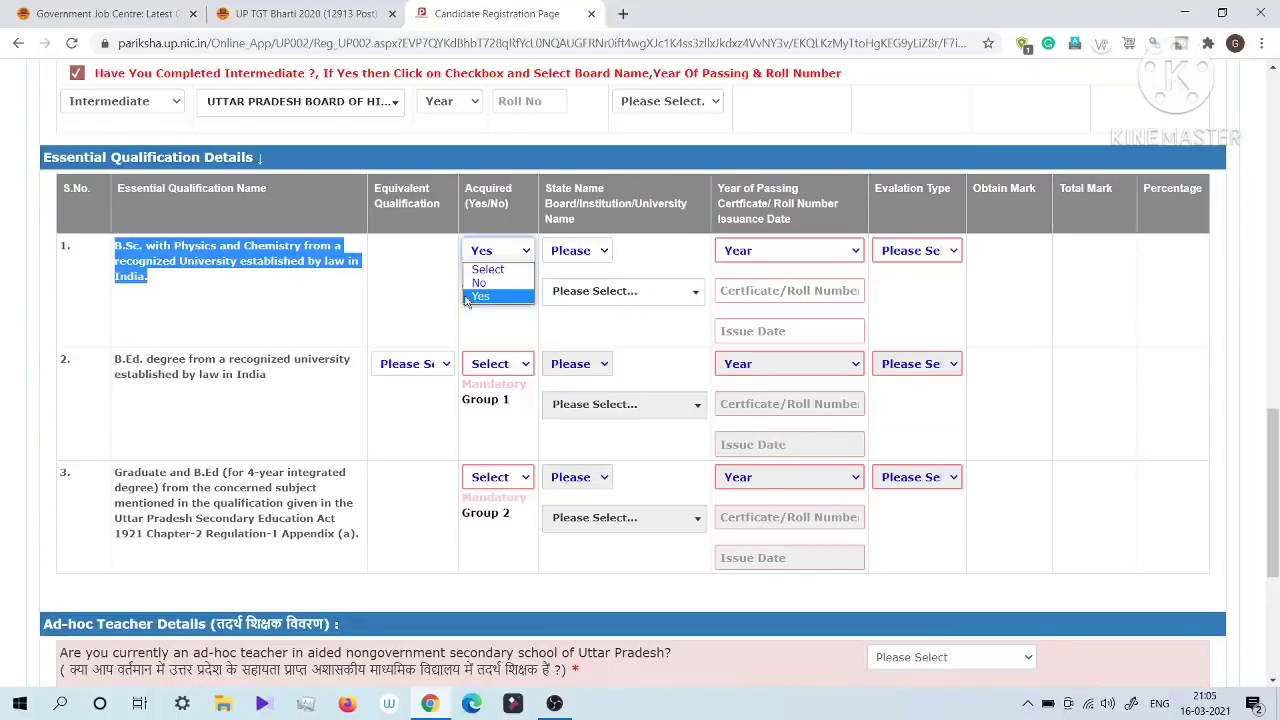
{"action": "left_click", "coordinate": [381, 302]}
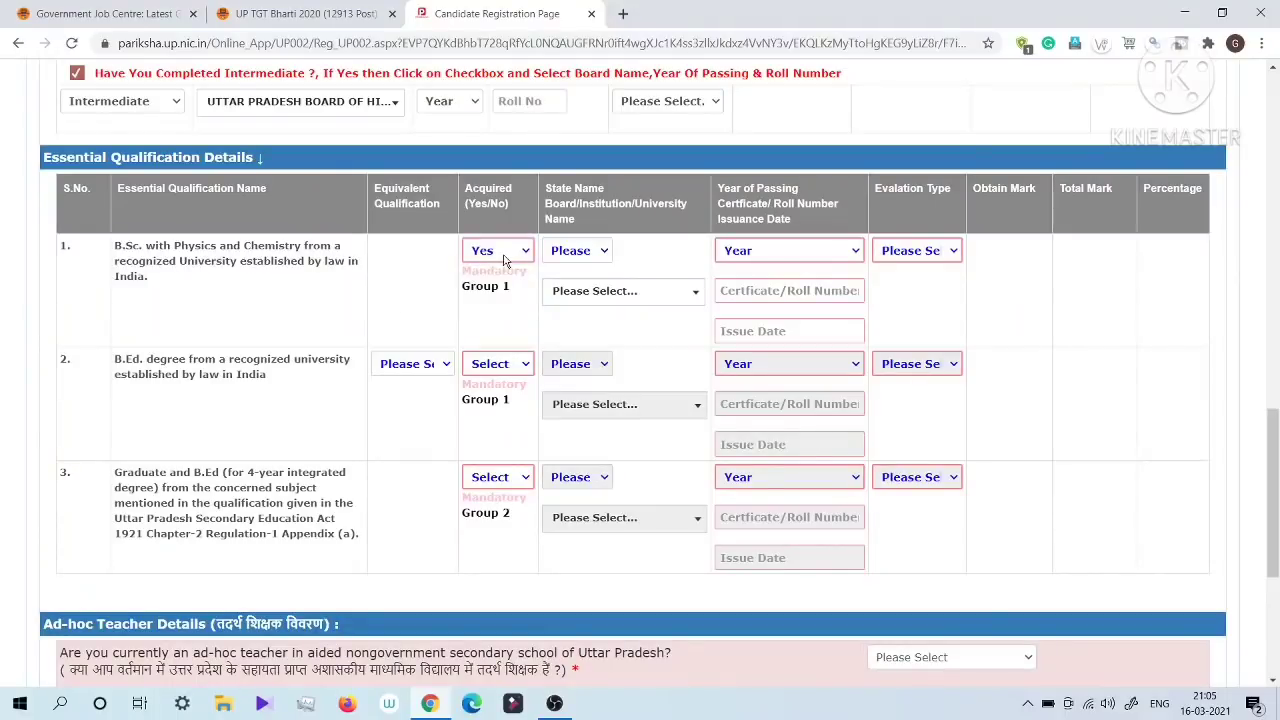
Step: Set the acquired status of the B.Sc. with Physics and Chemistry qualification to No
{"action": "left_click_drag", "start_coordinate": [130, 250], "coordinate": [309, 260]}
{"action": "left_click_drag", "start_coordinate": [329, 262], "coordinate": [340, 262]}
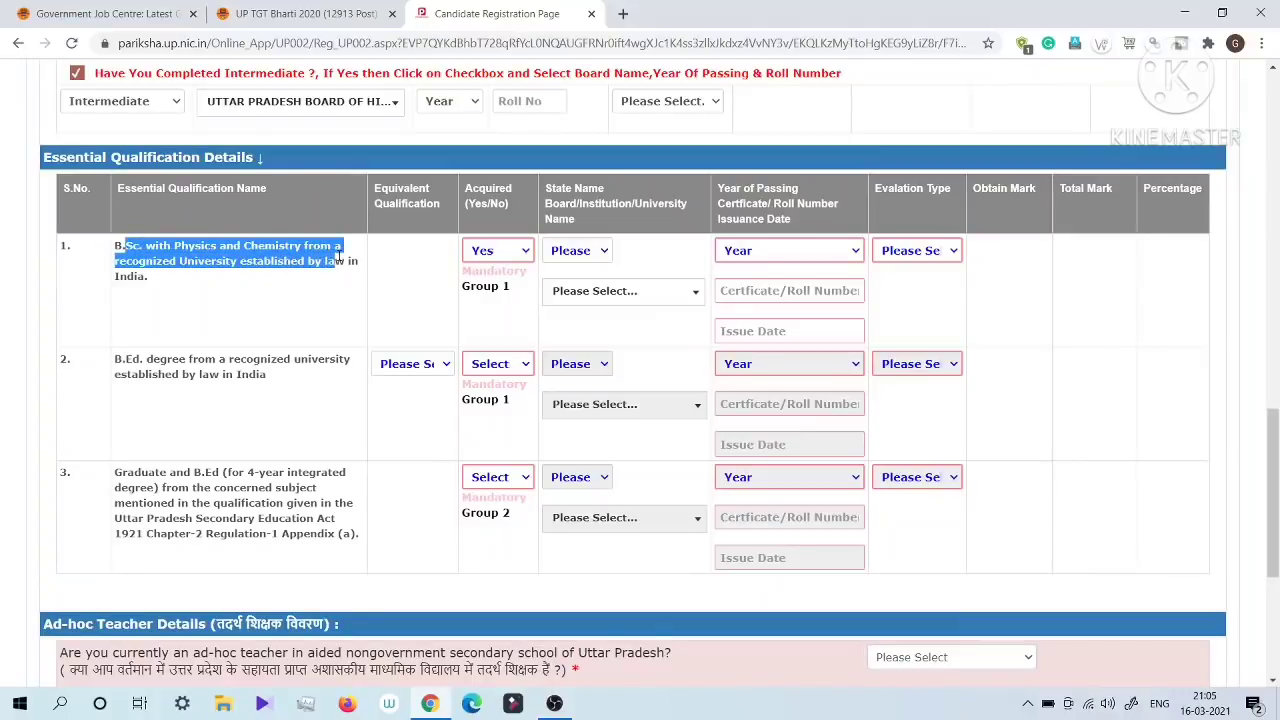
{"action": "left_click", "coordinate": [500, 252]}
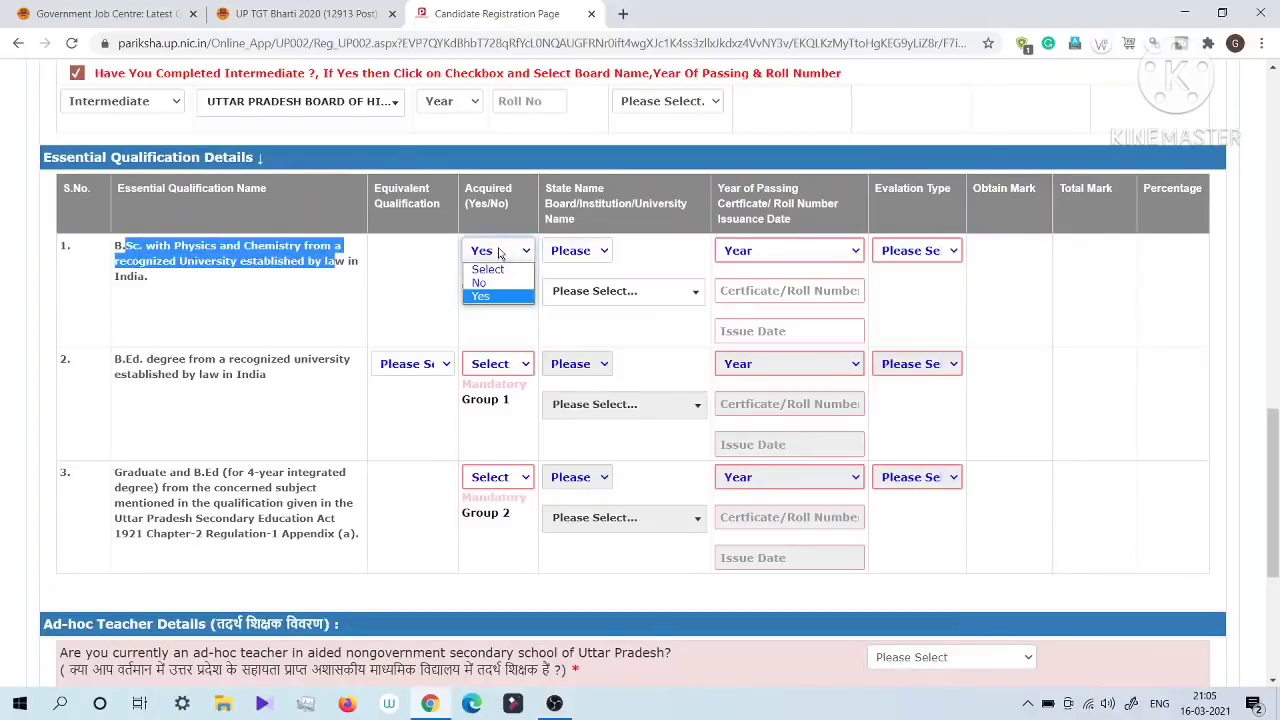
{"action": "left_click", "coordinate": [484, 283]}
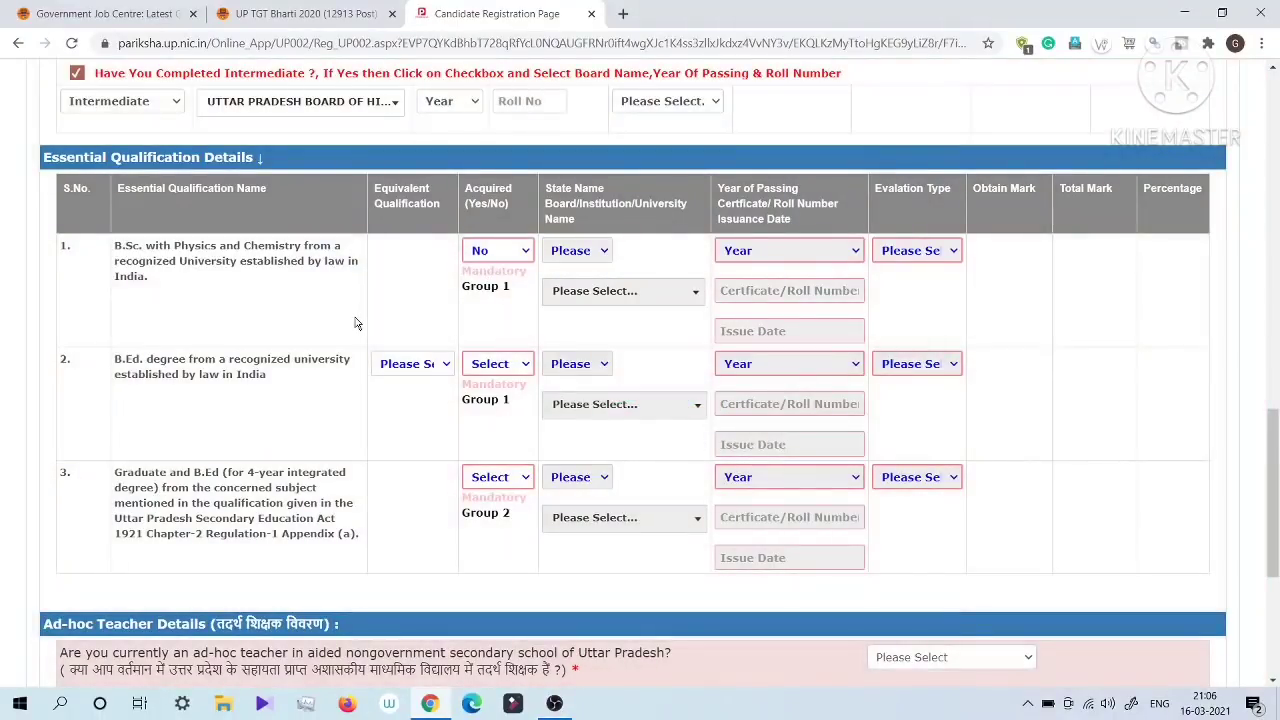
Step: Check the equivalent qualification options for the B.Ed. degree and mark the degree as acquired with Yes
{"action": "left_click_drag", "start_coordinate": [115, 359], "coordinate": [258, 376]}
{"action": "left_click", "coordinate": [281, 397]}
{"action": "left_click_drag", "start_coordinate": [375, 188], "coordinate": [444, 267]}
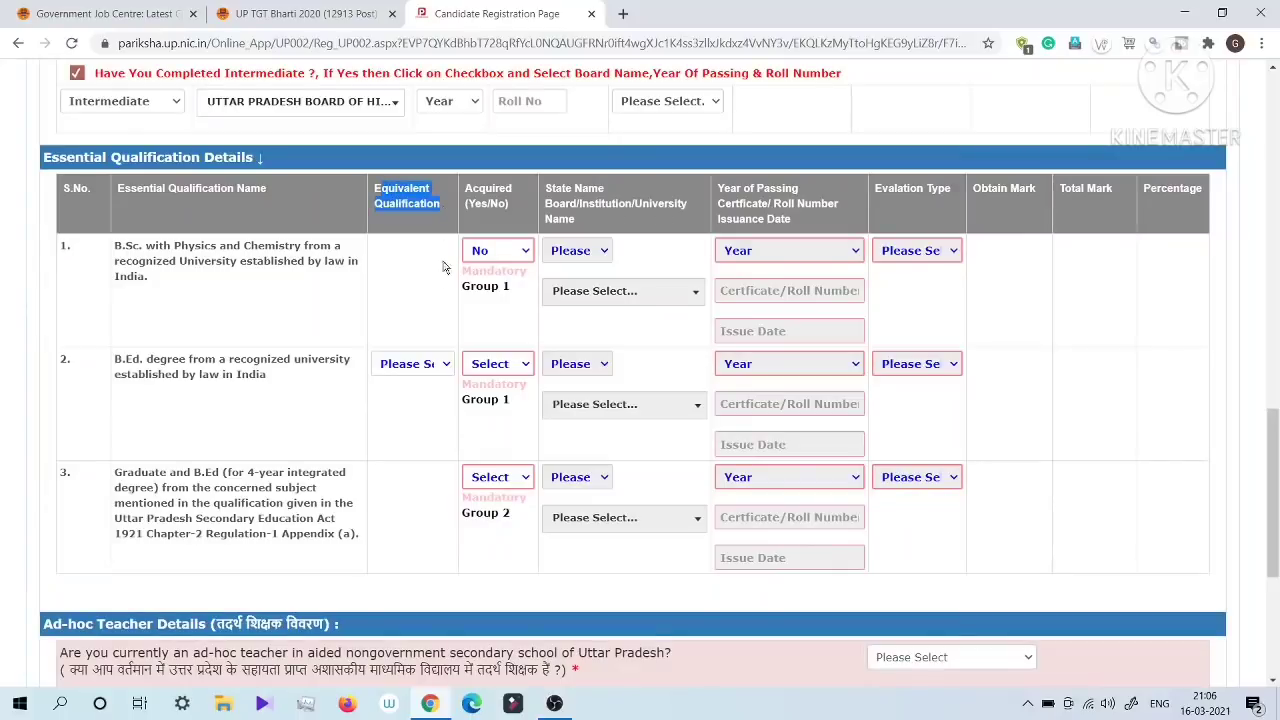
{"action": "left_click", "coordinate": [425, 366]}
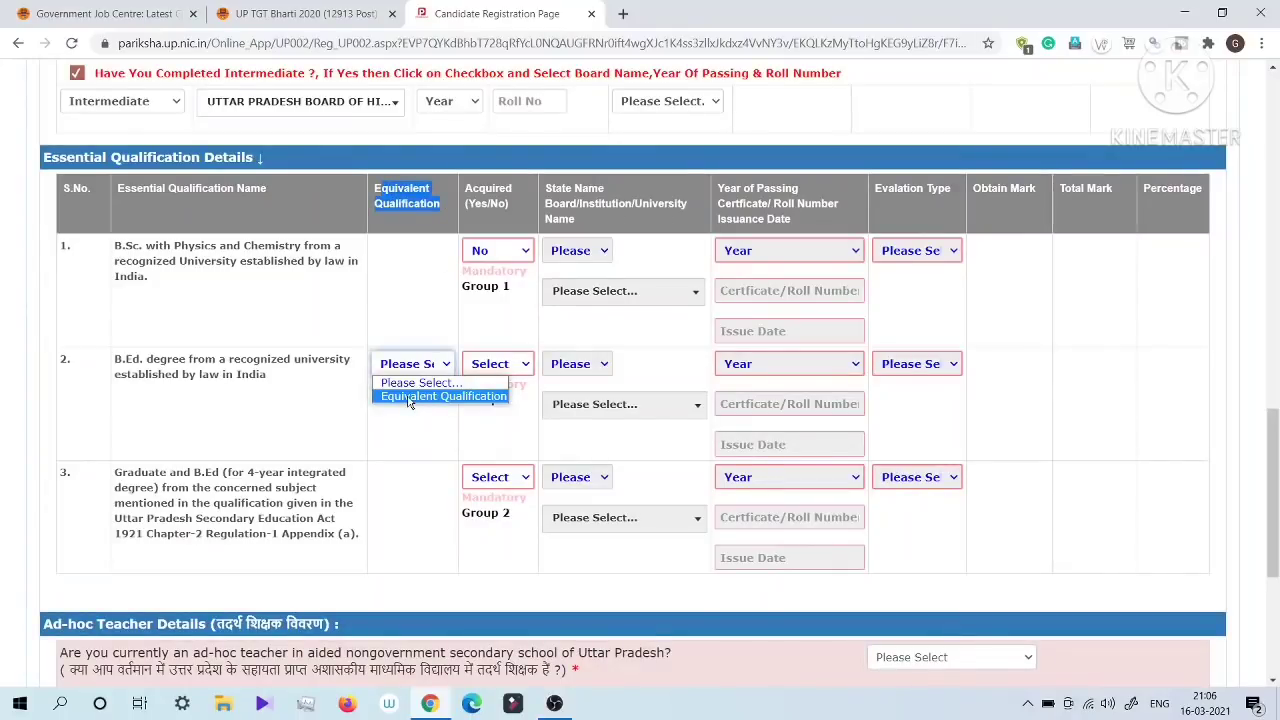
{"action": "left_click", "coordinate": [383, 425]}
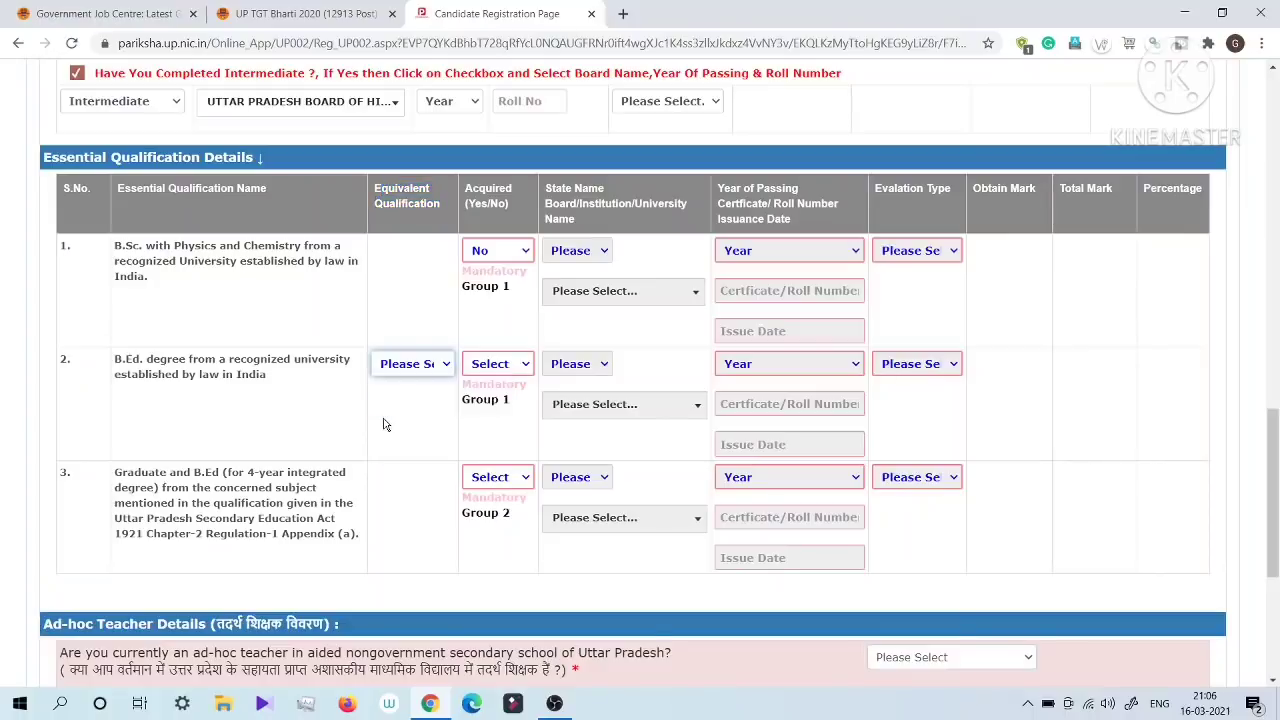
{"action": "left_click_drag", "start_coordinate": [115, 366], "coordinate": [276, 388]}
{"action": "left_click", "coordinate": [520, 369]}
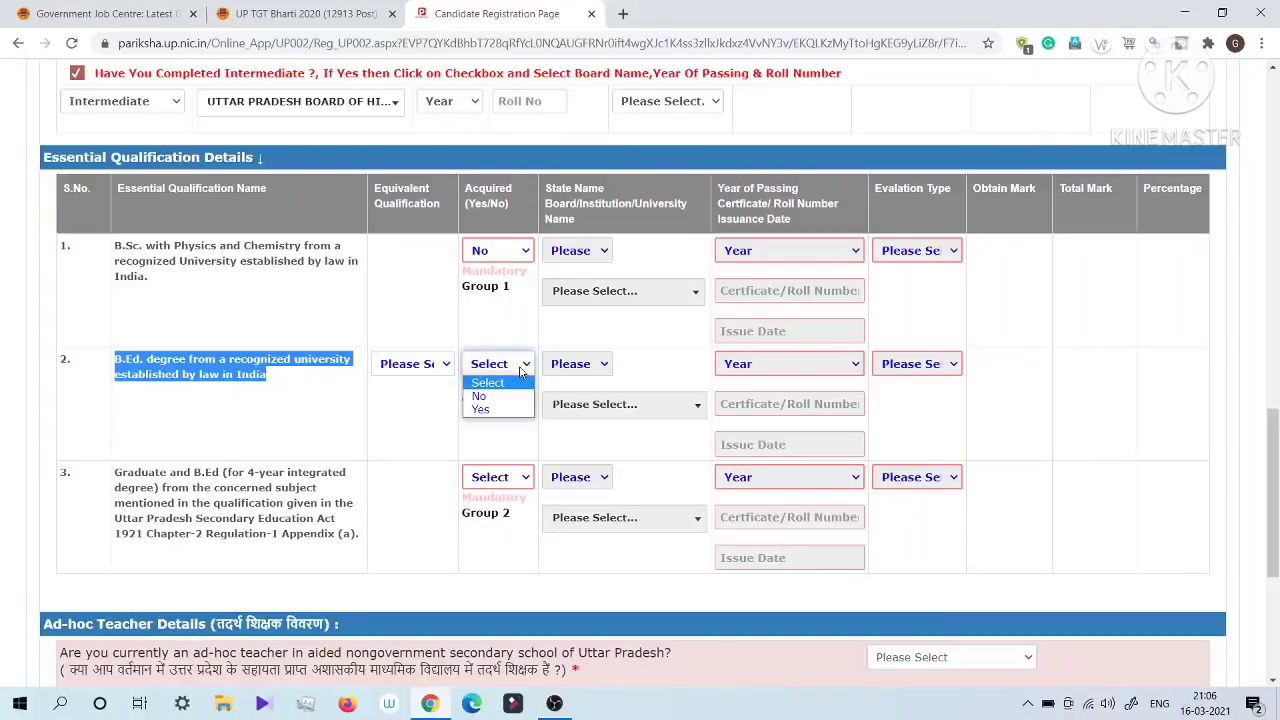
{"action": "left_click", "coordinate": [480, 410]}
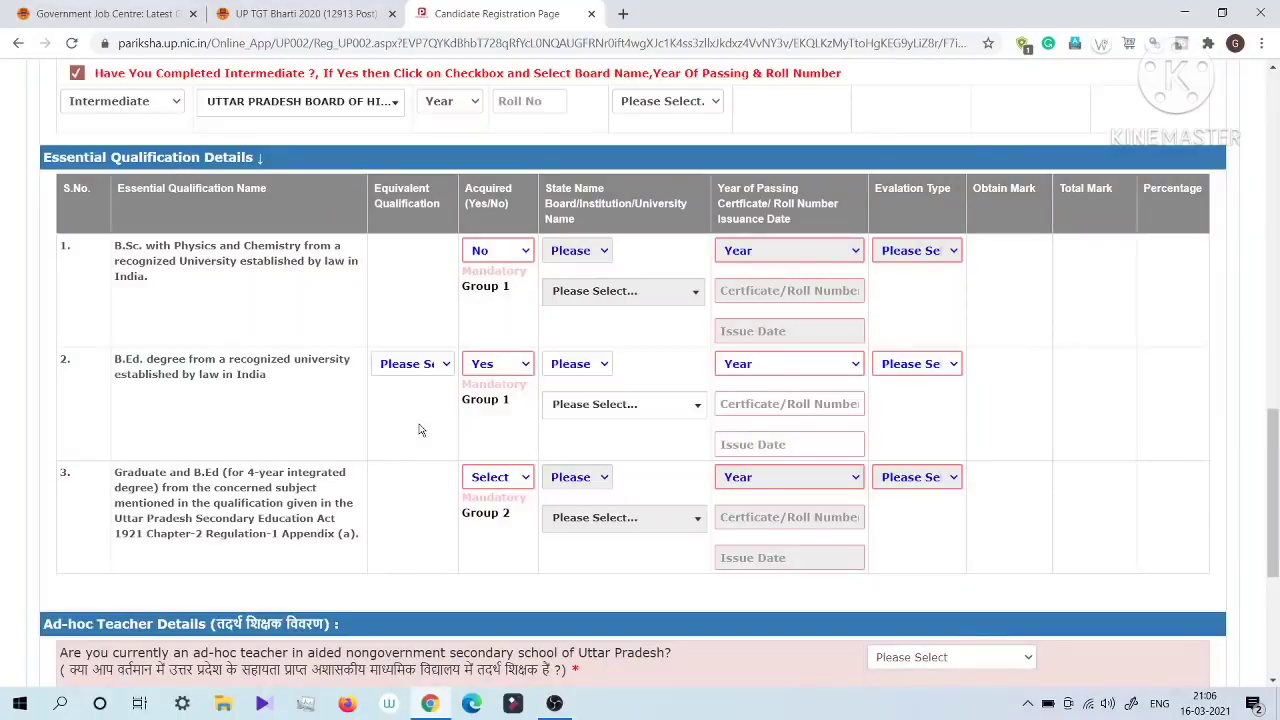
Step: Set the acquired status of the B.Sc. with Physics and Chemistry qualification back to Yes
{"action": "left_click", "coordinate": [413, 368]}
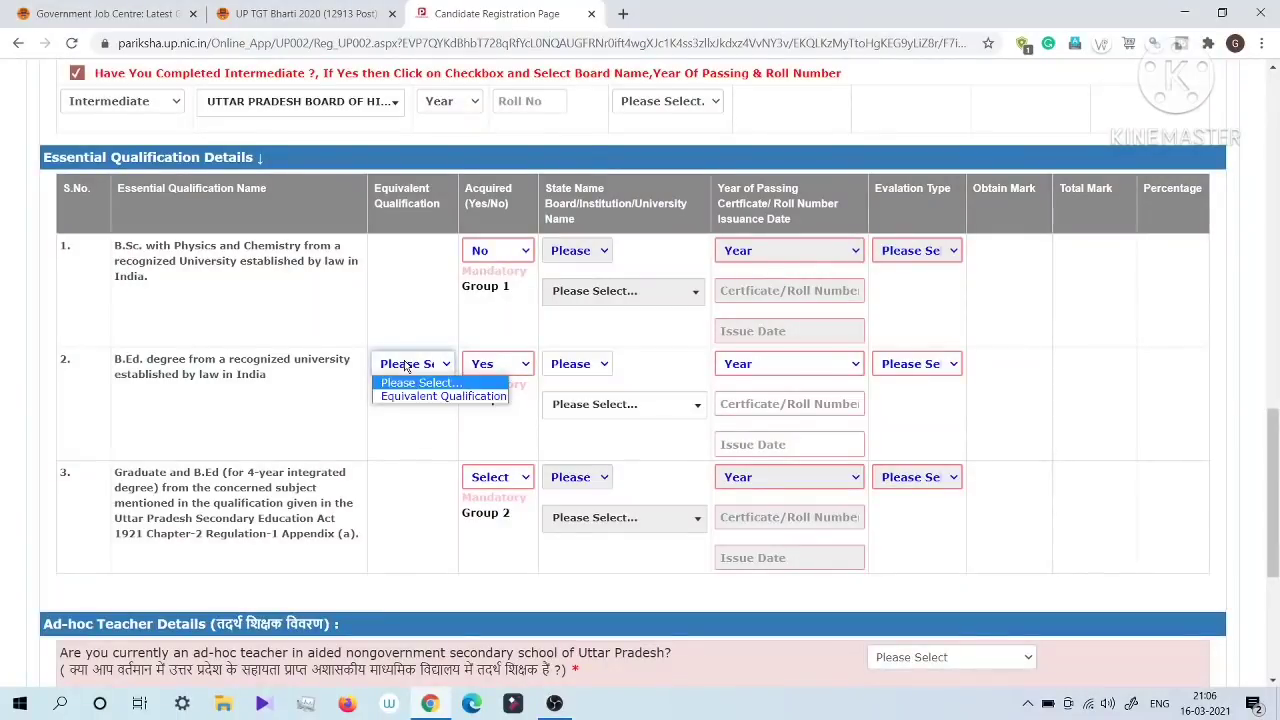
{"action": "left_click", "coordinate": [414, 427]}
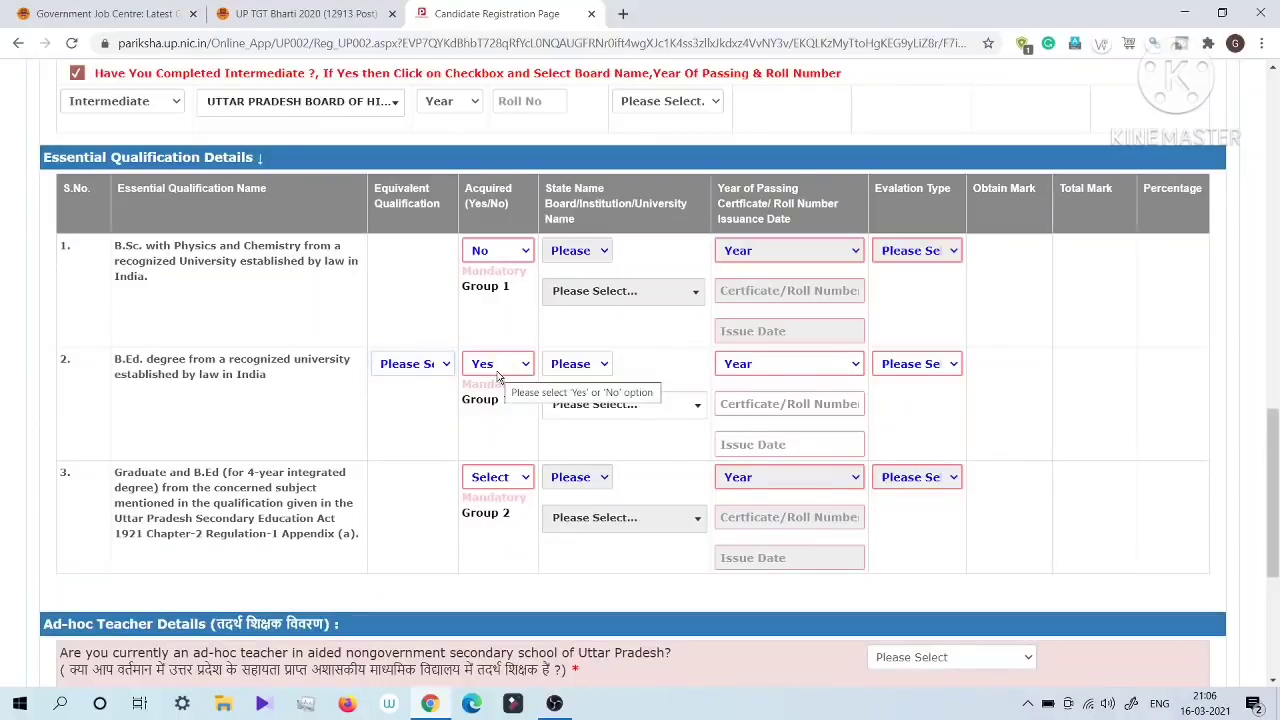
{"action": "left_click", "coordinate": [487, 251]}
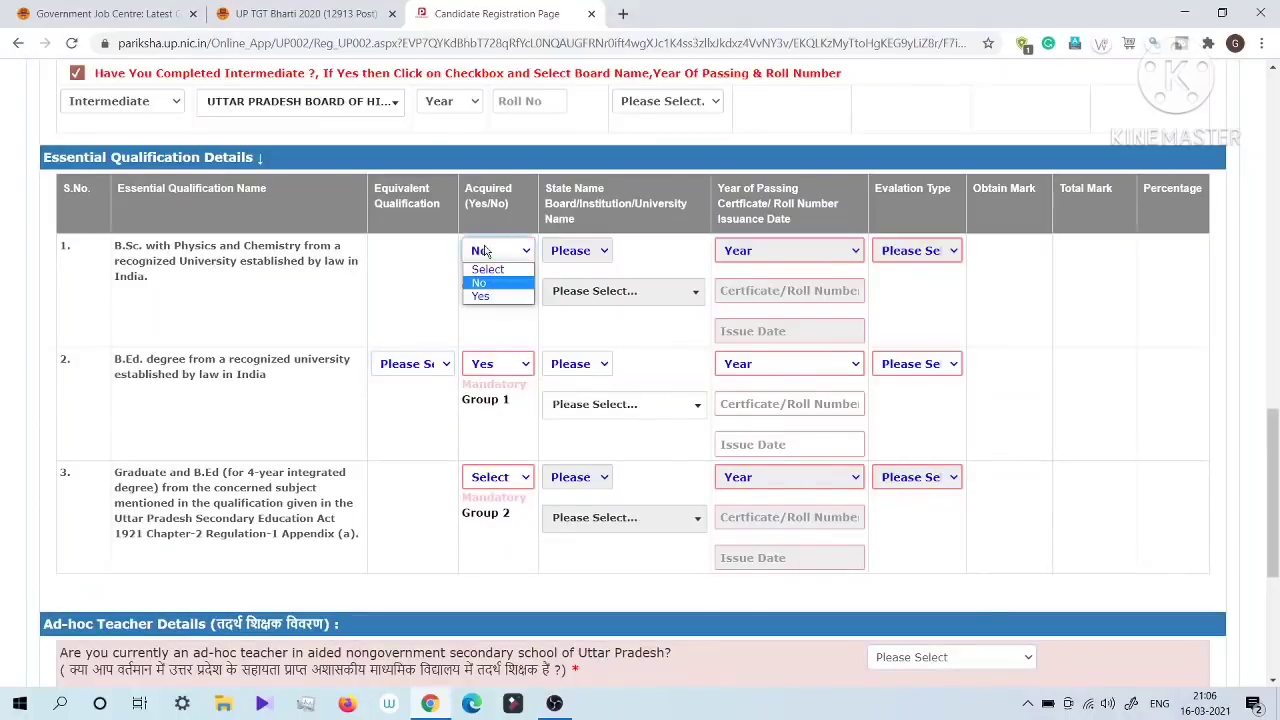
{"action": "left_click", "coordinate": [480, 297]}
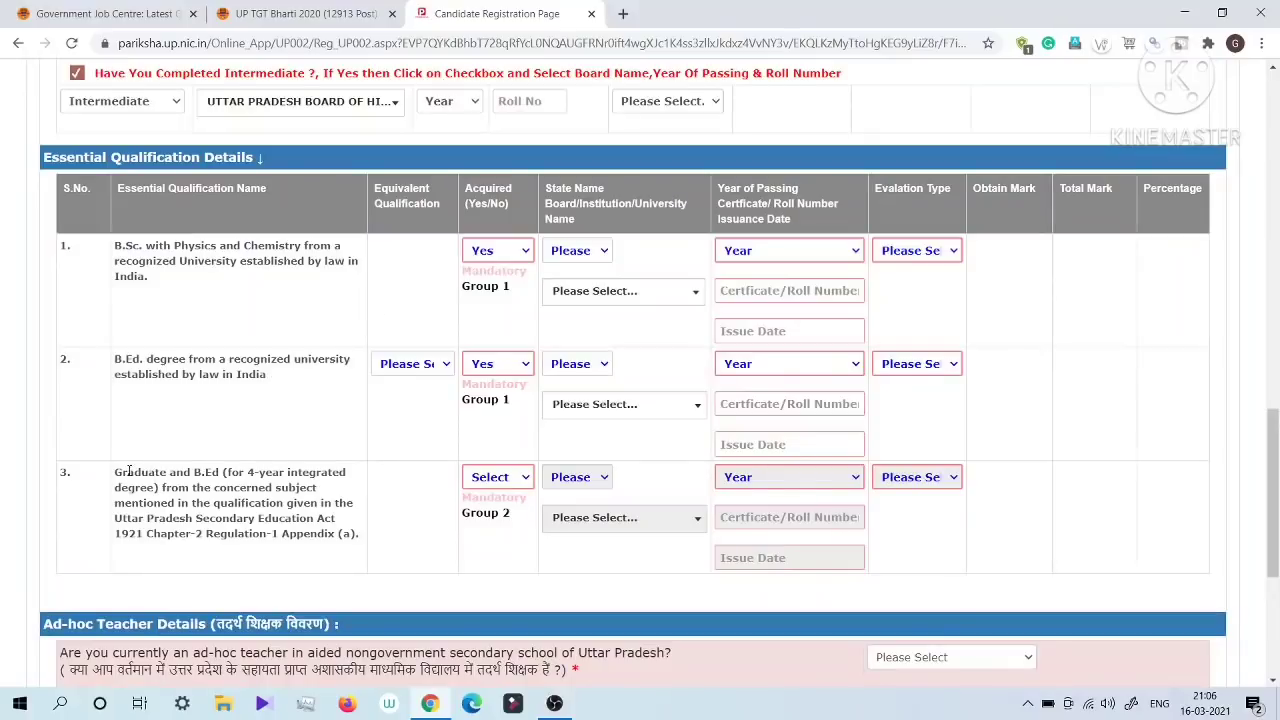
Step: Read the 4-year integrated Graduate and B.Ed qualification and set its acquired status to No
{"action": "left_click_drag", "start_coordinate": [176, 472], "coordinate": [360, 535]}
{"action": "left_click", "coordinate": [255, 576]}
{"action": "left_click_drag", "start_coordinate": [227, 472], "coordinate": [255, 504]}
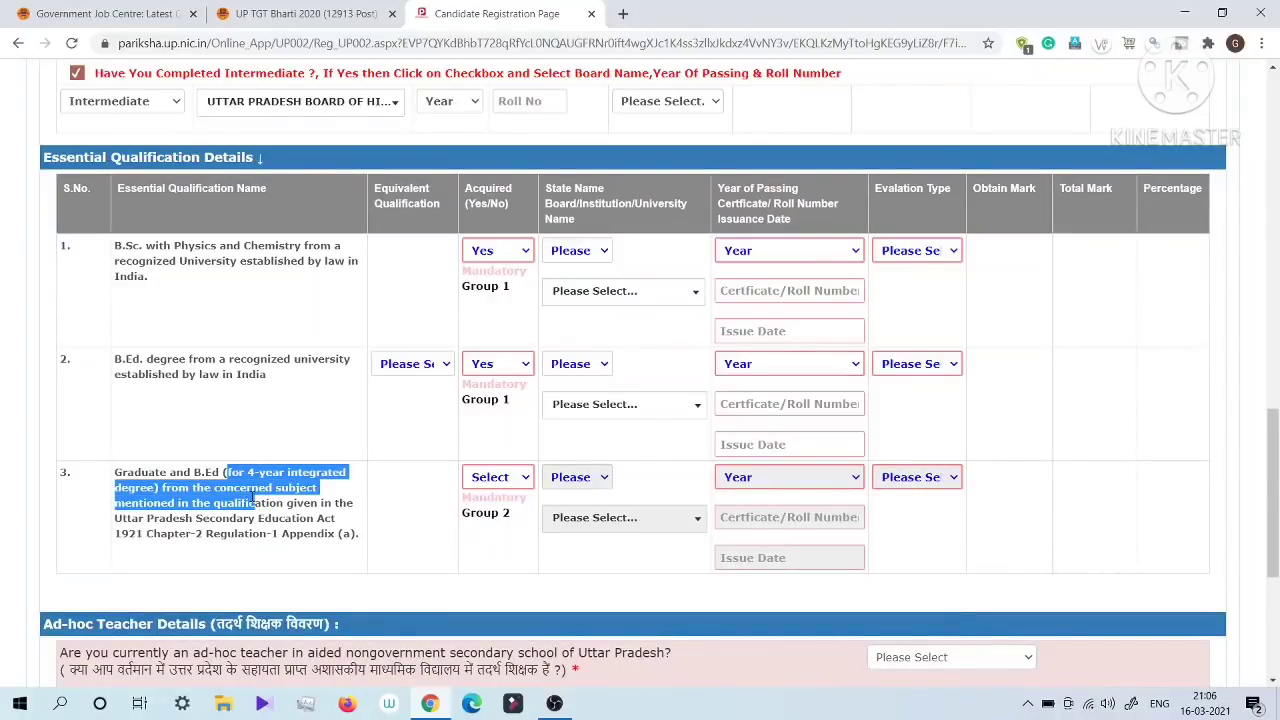
{"action": "left_click", "coordinate": [206, 507]}
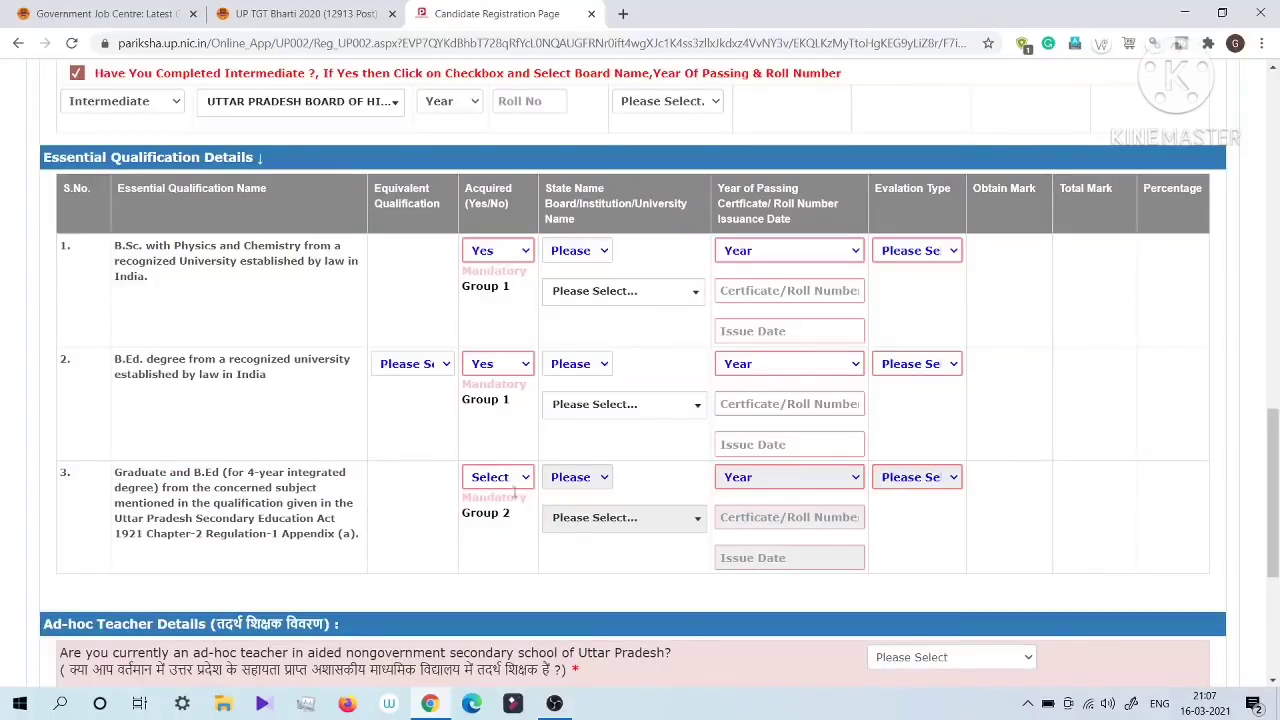
{"action": "left_click", "coordinate": [500, 478]}
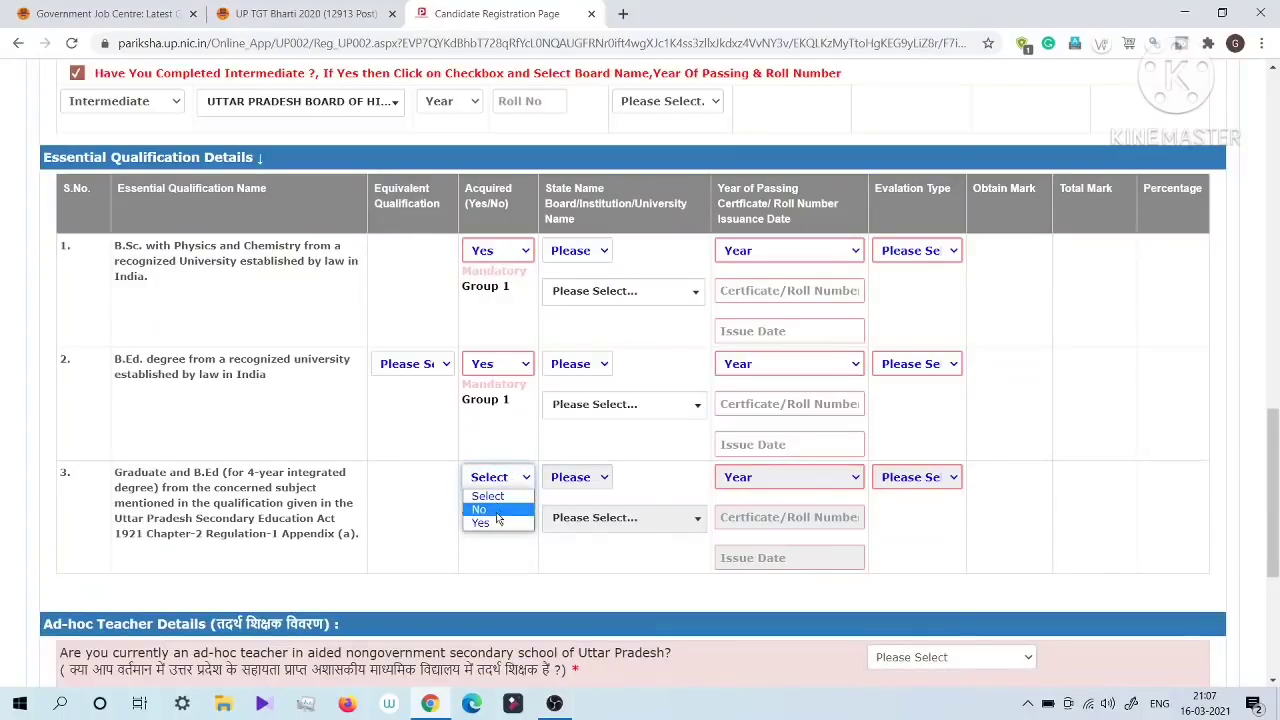
{"action": "left_click", "coordinate": [478, 510]}
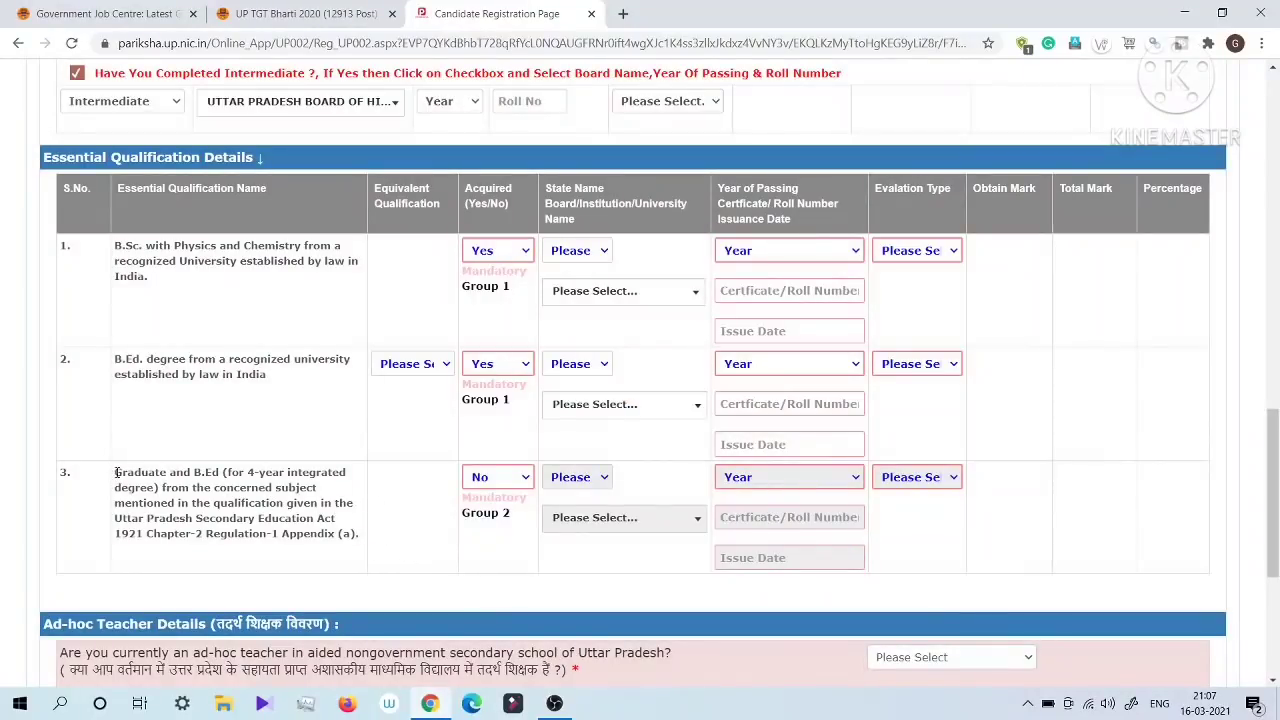
{"action": "left_click_drag", "start_coordinate": [116, 472], "coordinate": [514, 538]}
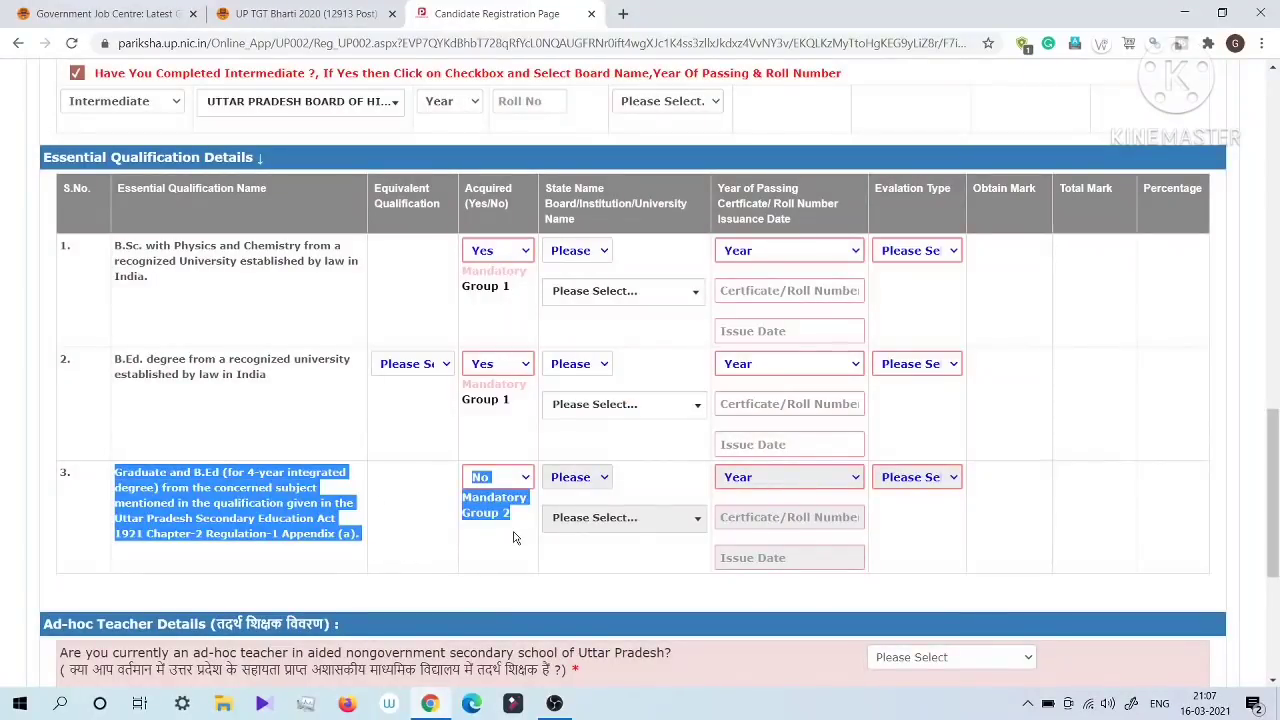
{"action": "left_click", "coordinate": [374, 464]}
{"action": "left_click_drag", "start_coordinate": [112, 245], "coordinate": [530, 402]}
{"action": "left_click", "coordinate": [366, 425]}
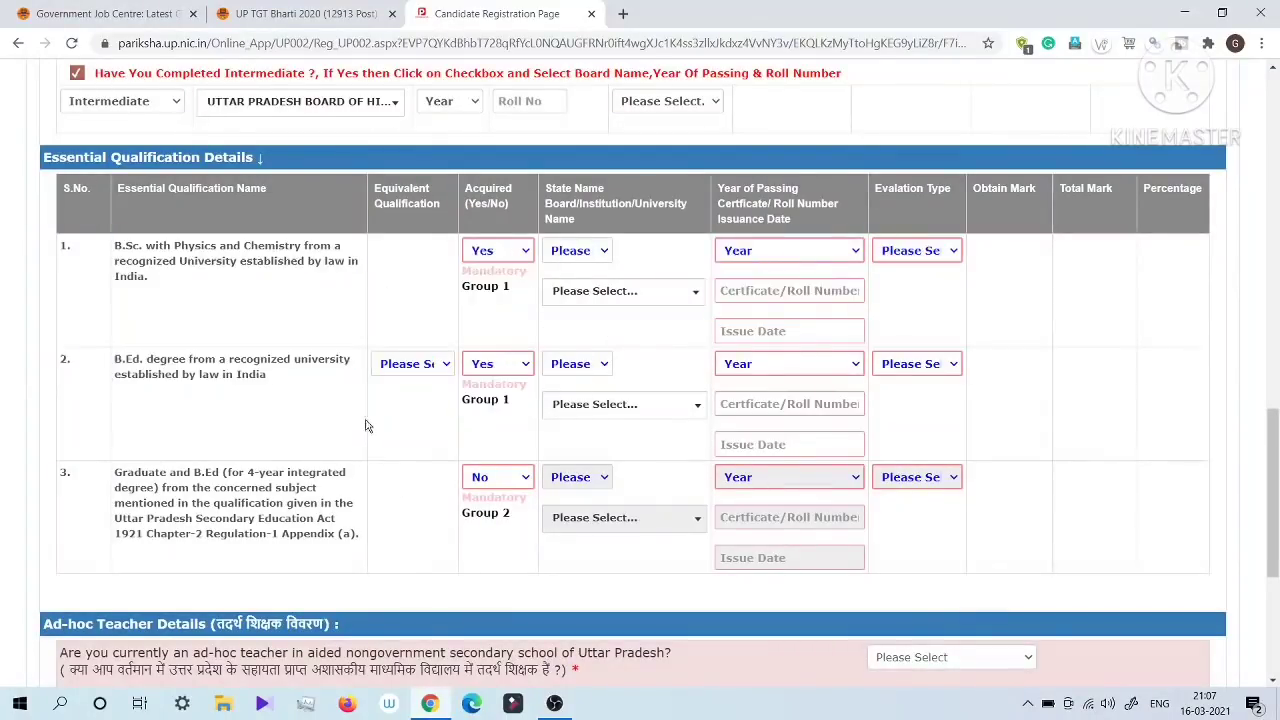
{"action": "left_click_drag", "start_coordinate": [202, 374], "coordinate": [203, 332]}
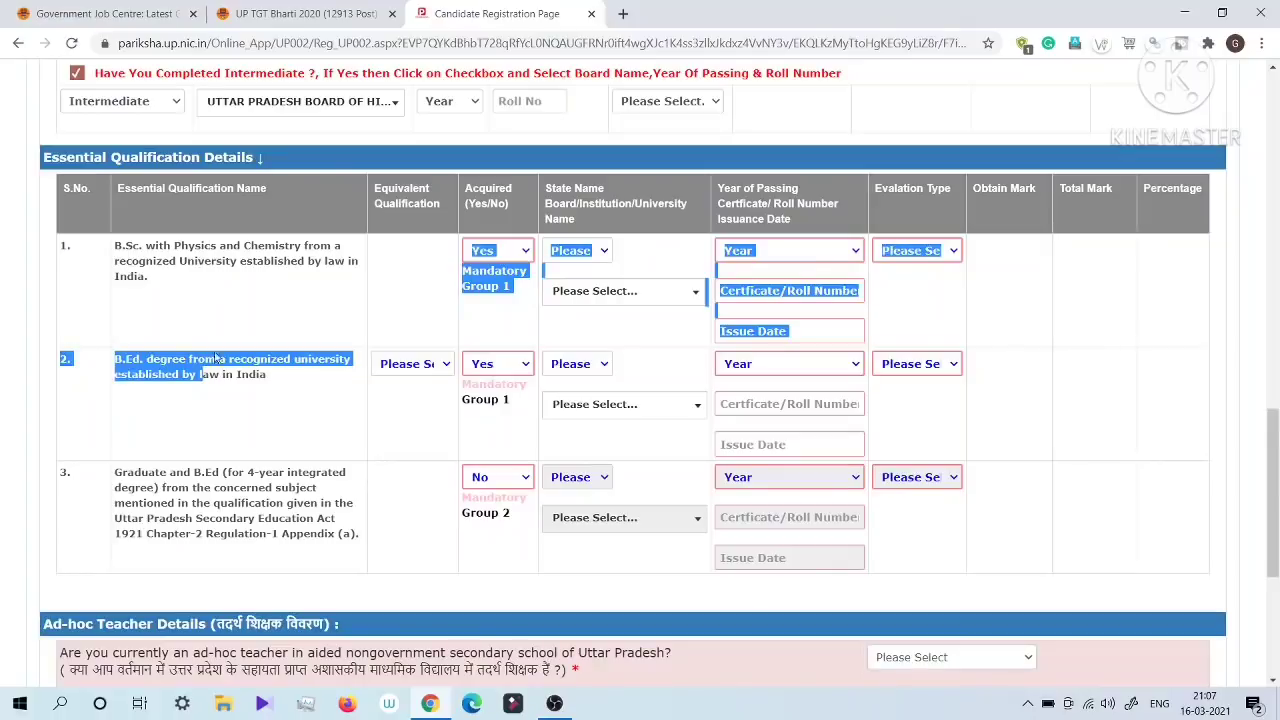
{"action": "left_click", "coordinate": [230, 394]}
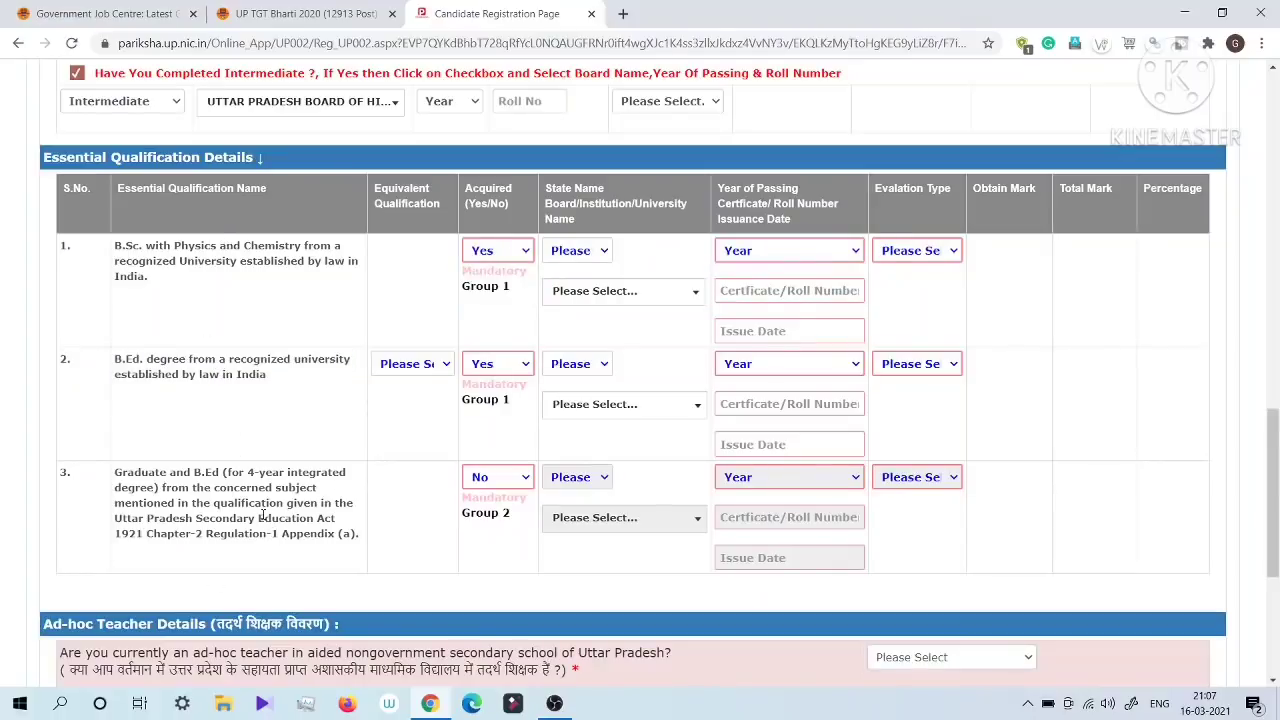
Step: Set the state of the B.Sc. qualification to उत्तर प्रदेश (Uttar Pradesh)
{"action": "left_click", "coordinate": [588, 253]}
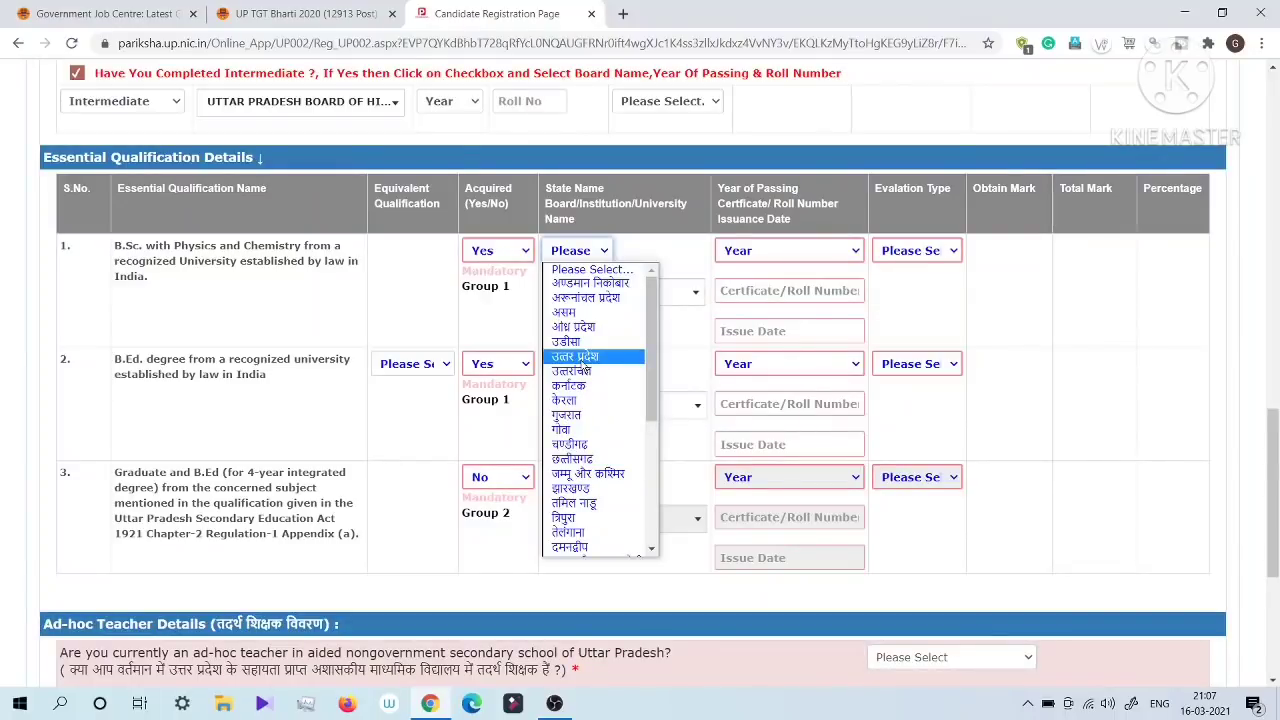
{"action": "left_click", "coordinate": [578, 357]}
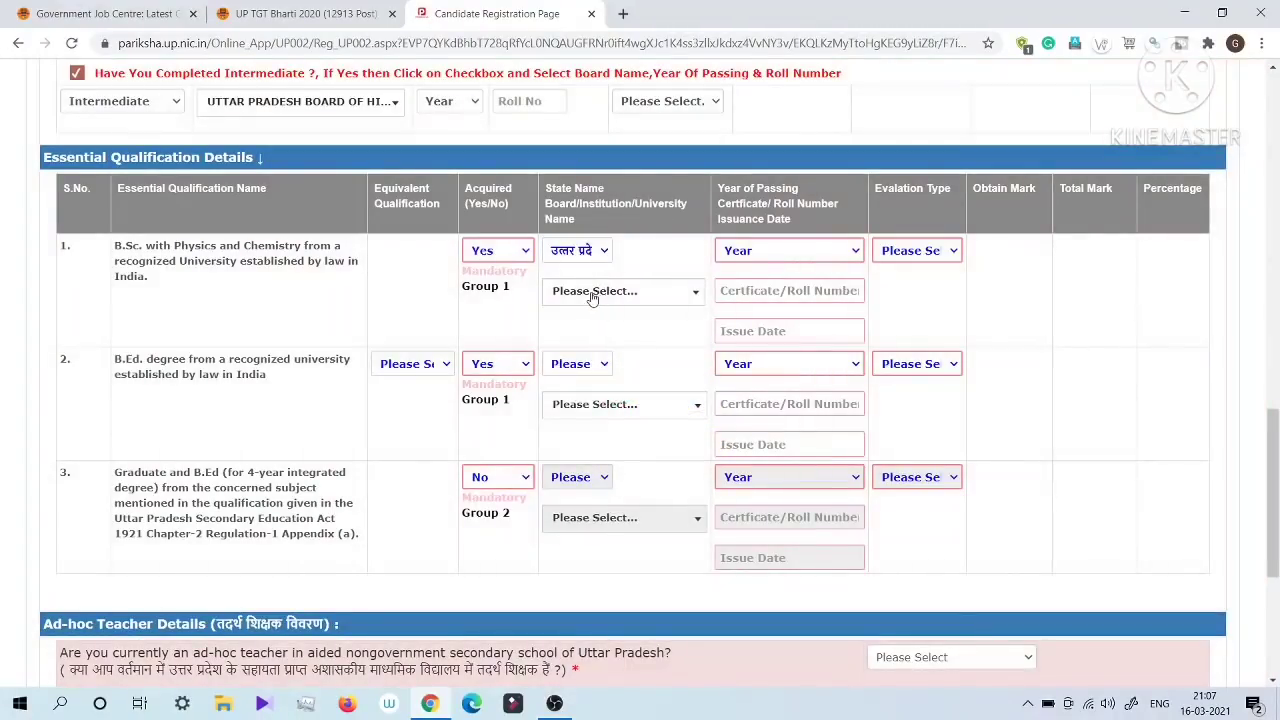
Step: Browse the university list for the B.Sc. qualification and choose OTHERS
{"action": "left_click", "coordinate": [593, 293]}
{"action": "scroll", "coordinate": [621, 400], "scroll_direction": "down", "scroll_amount": 5}
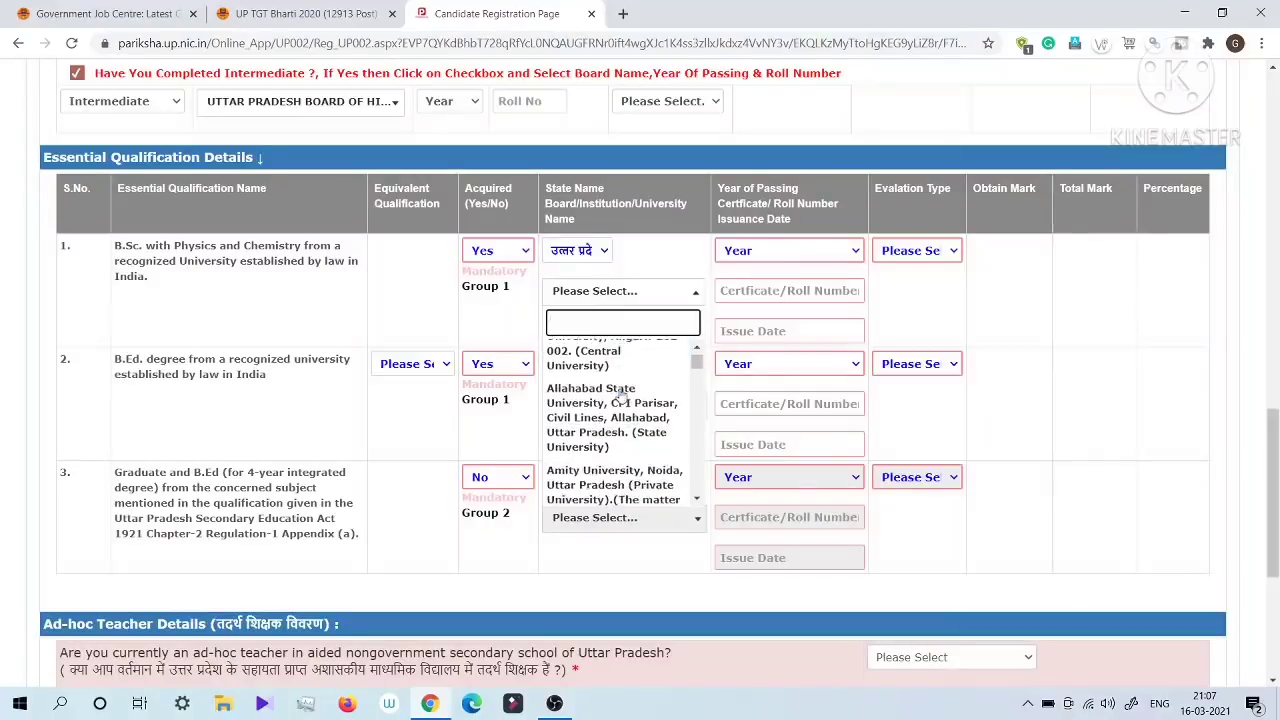
{"action": "scroll", "coordinate": [620, 420], "scroll_direction": "down", "scroll_amount": 6}
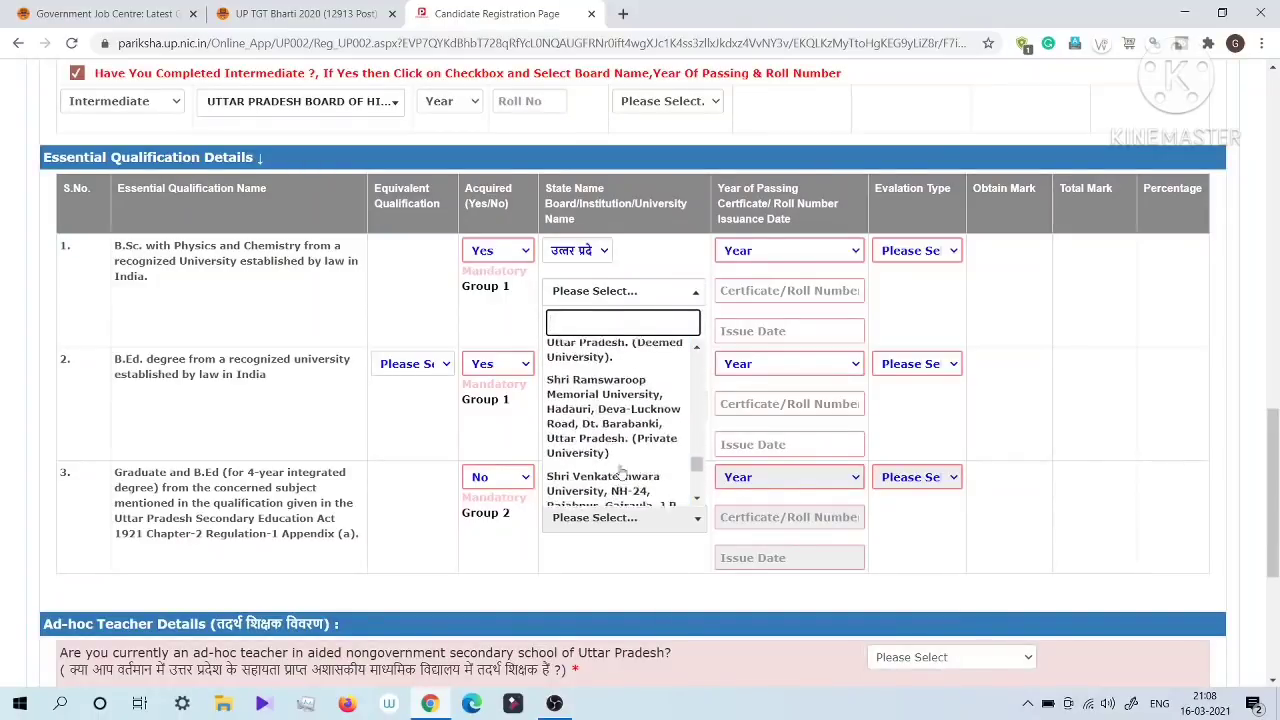
{"action": "scroll", "coordinate": [621, 473], "scroll_direction": "up", "scroll_amount": 2}
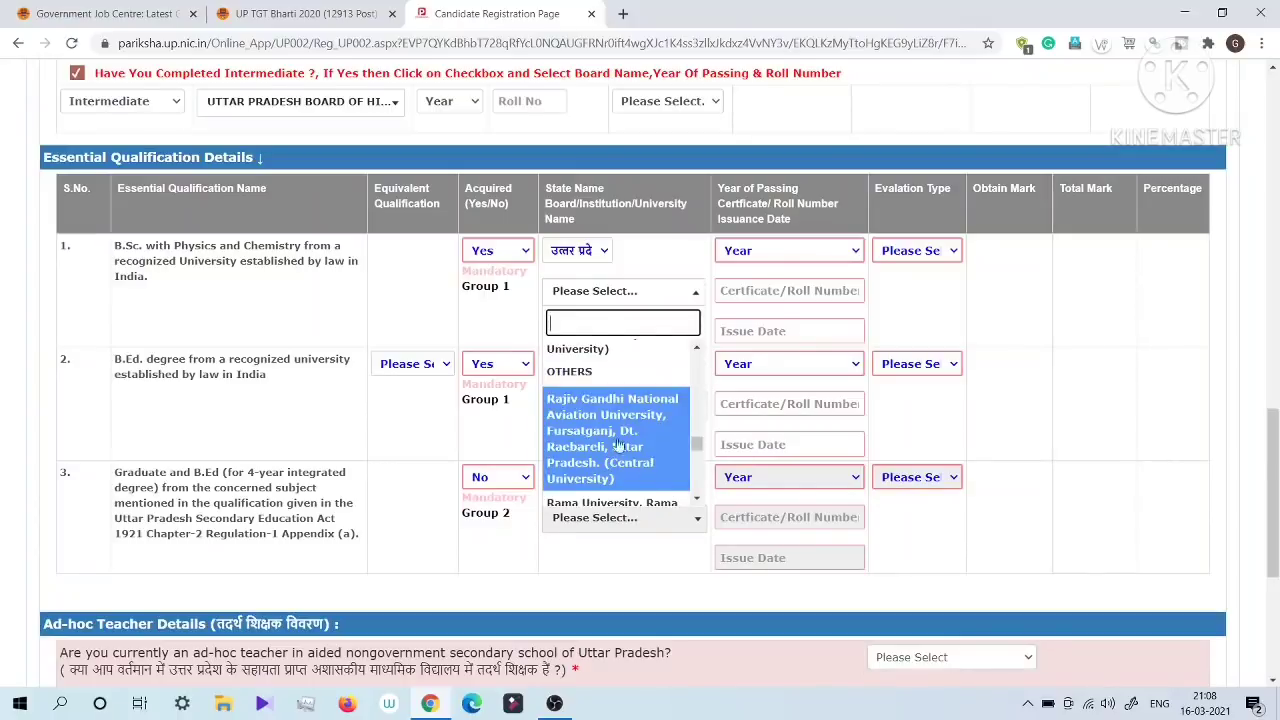
{"action": "left_click", "coordinate": [557, 372]}
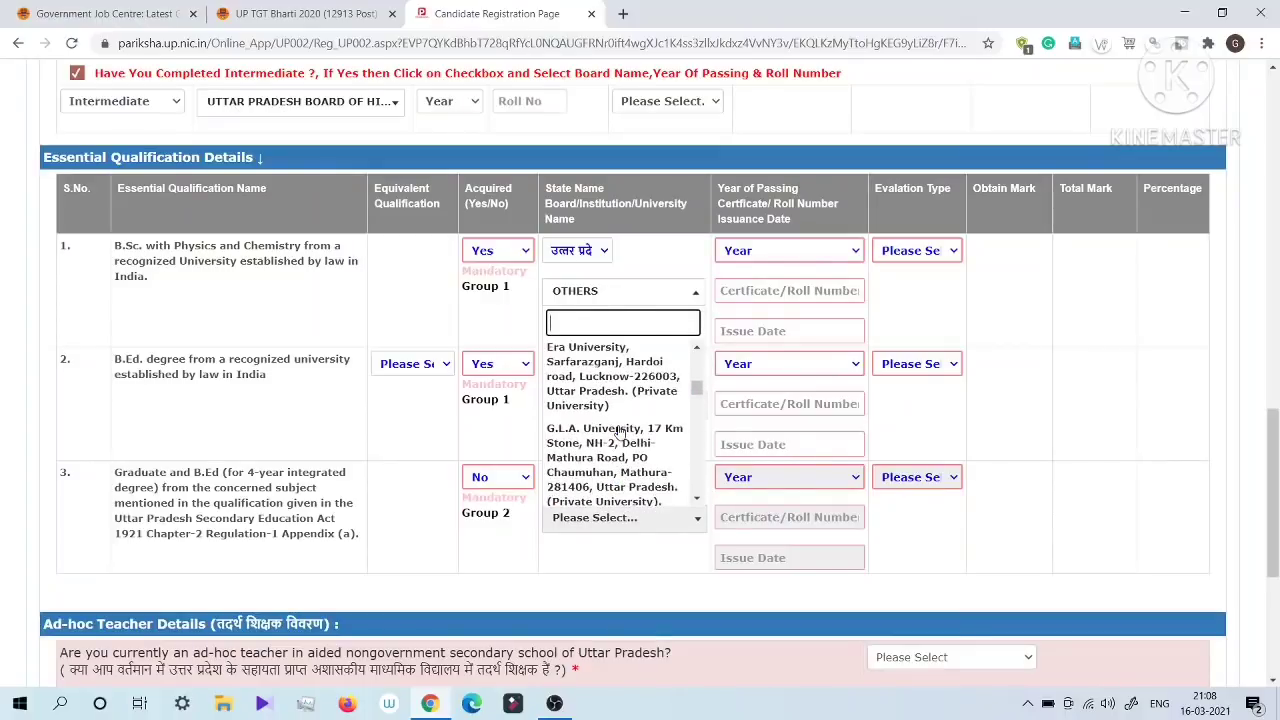
Step: Set the university of the B.Sc. qualification to the Chatrapati Shahuji state university in Kanpur
{"action": "scroll", "coordinate": [617, 448], "scroll_direction": "up", "scroll_amount": 3}
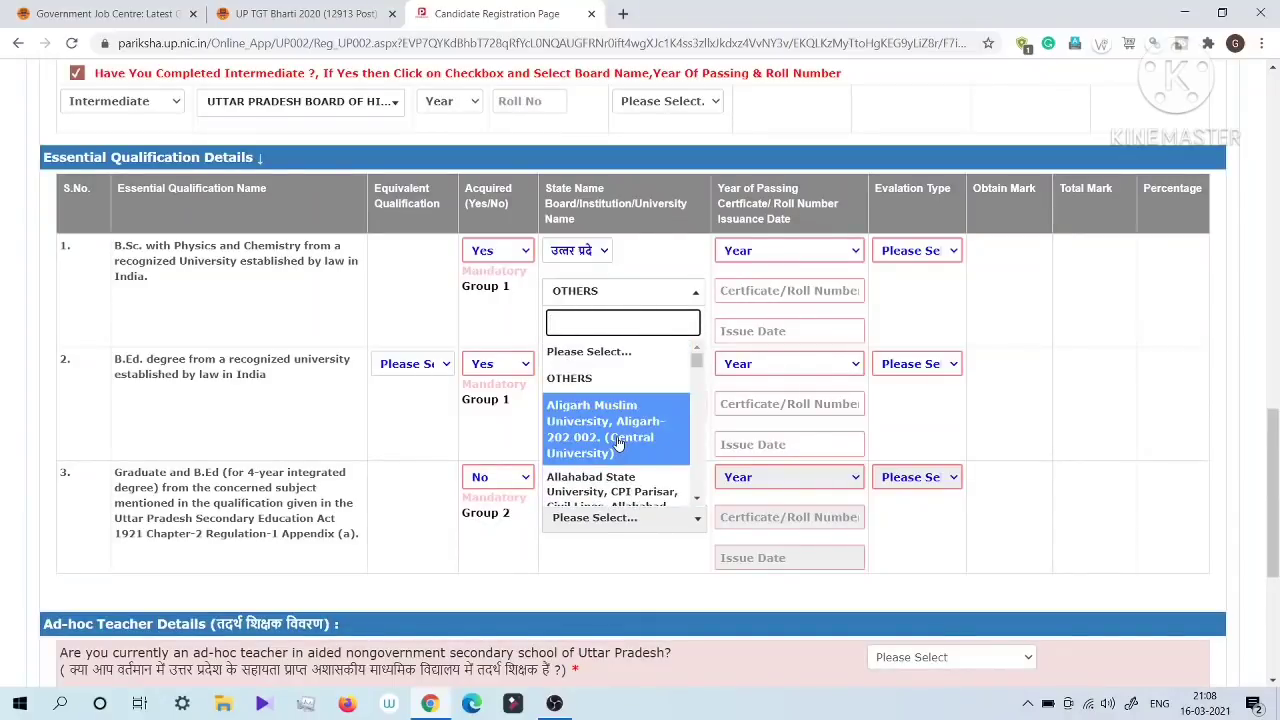
{"action": "scroll", "coordinate": [620, 462], "scroll_direction": "down", "scroll_amount": 6}
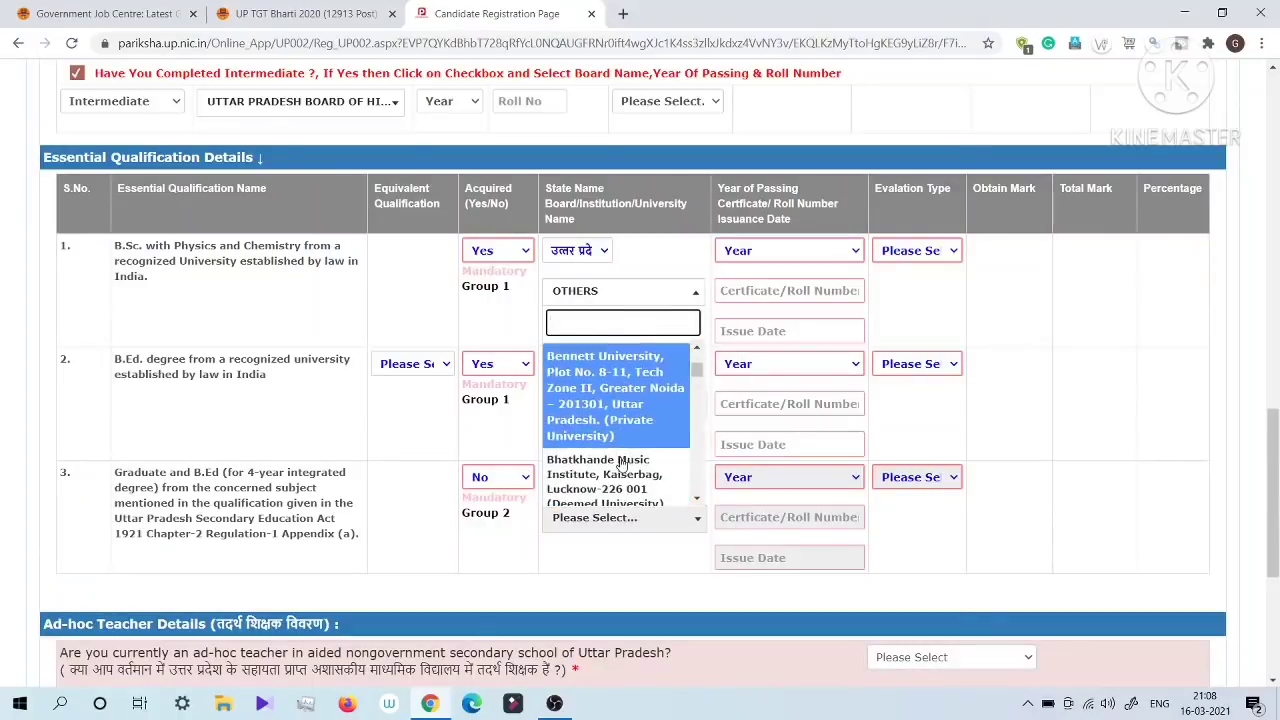
{"action": "scroll", "coordinate": [621, 462], "scroll_direction": "down", "scroll_amount": 2}
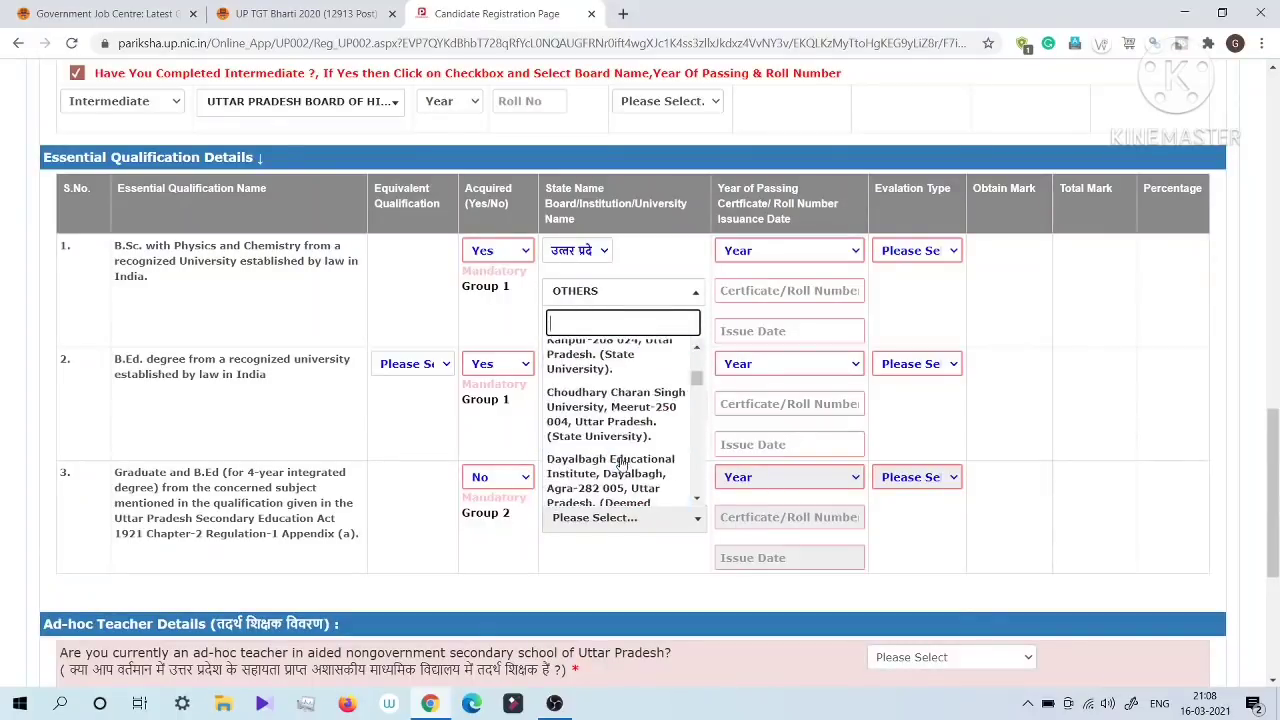
{"action": "left_click", "coordinate": [575, 366]}
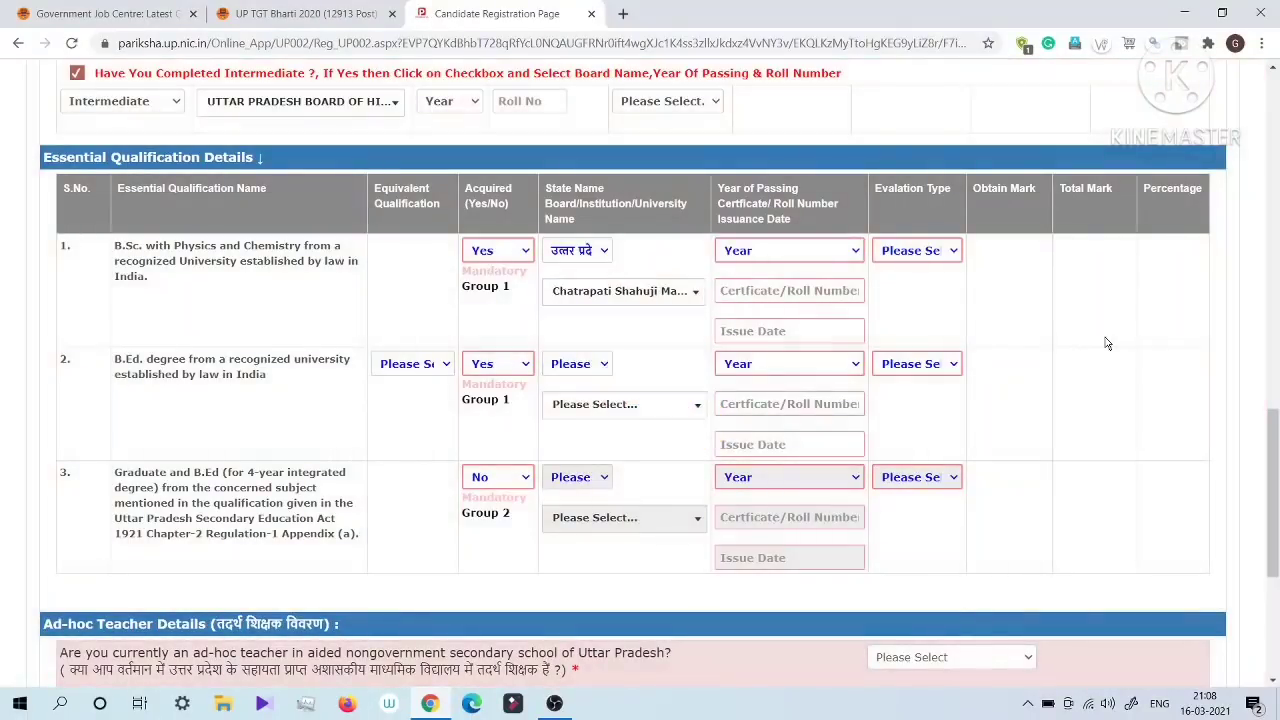
Step: Set the year of passing of the B.Sc. qualification to 2011
{"action": "left_click", "coordinate": [776, 251]}
{"action": "scroll", "coordinate": [765, 452], "scroll_direction": "down", "scroll_amount": 10}
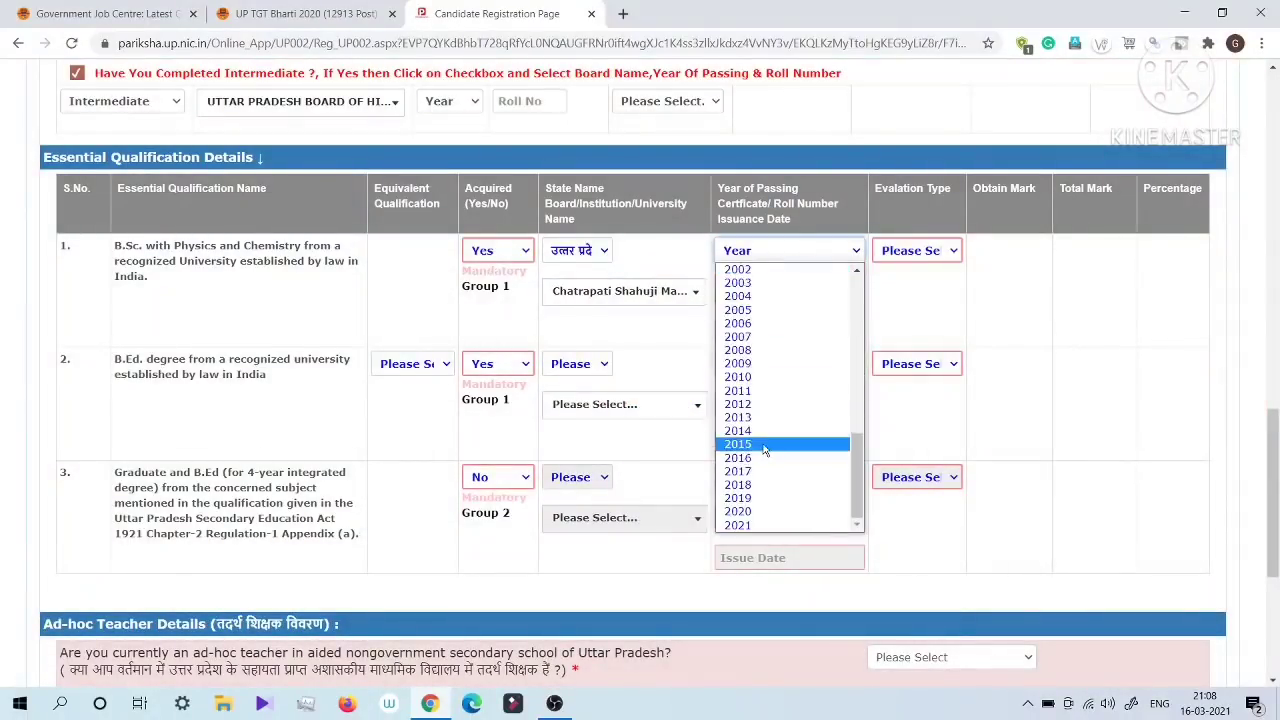
{"action": "left_click", "coordinate": [745, 391]}
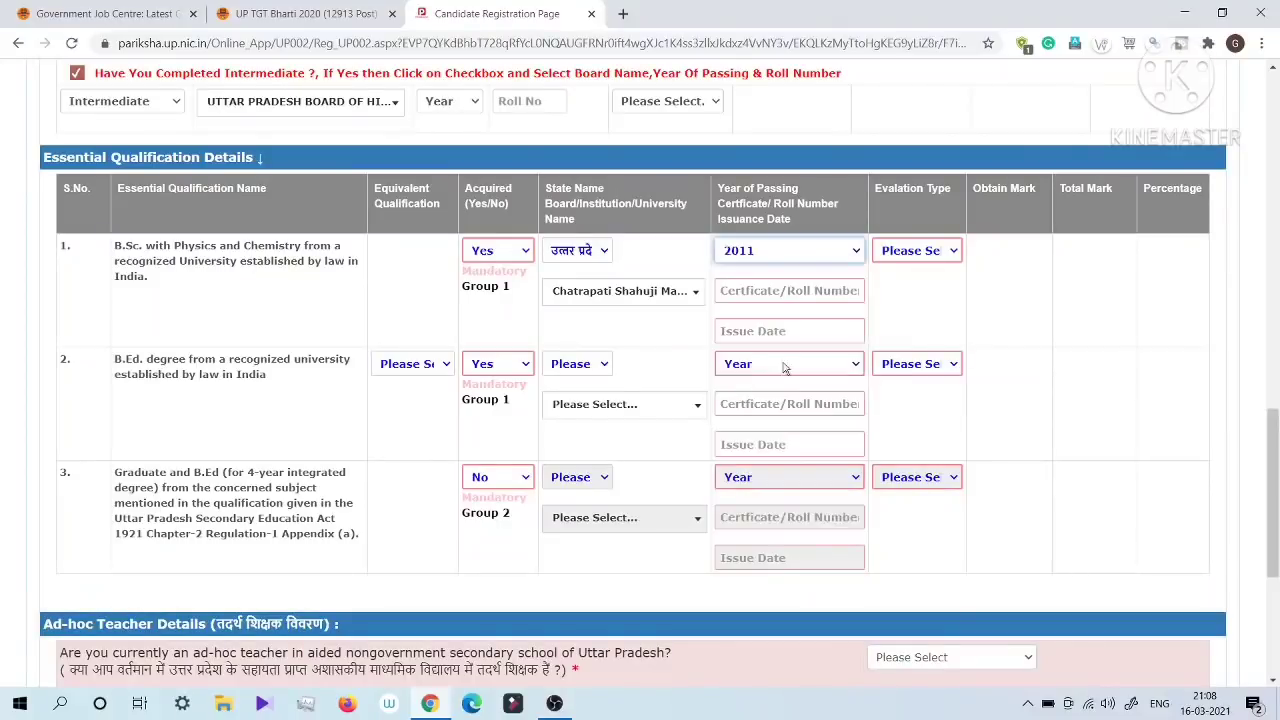
Step: Enter a trial certificate/roll number for the B.Sc. qualification and clear the field again
{"action": "left_click", "coordinate": [752, 289]}
{"action": "type", "text": "64565145"}
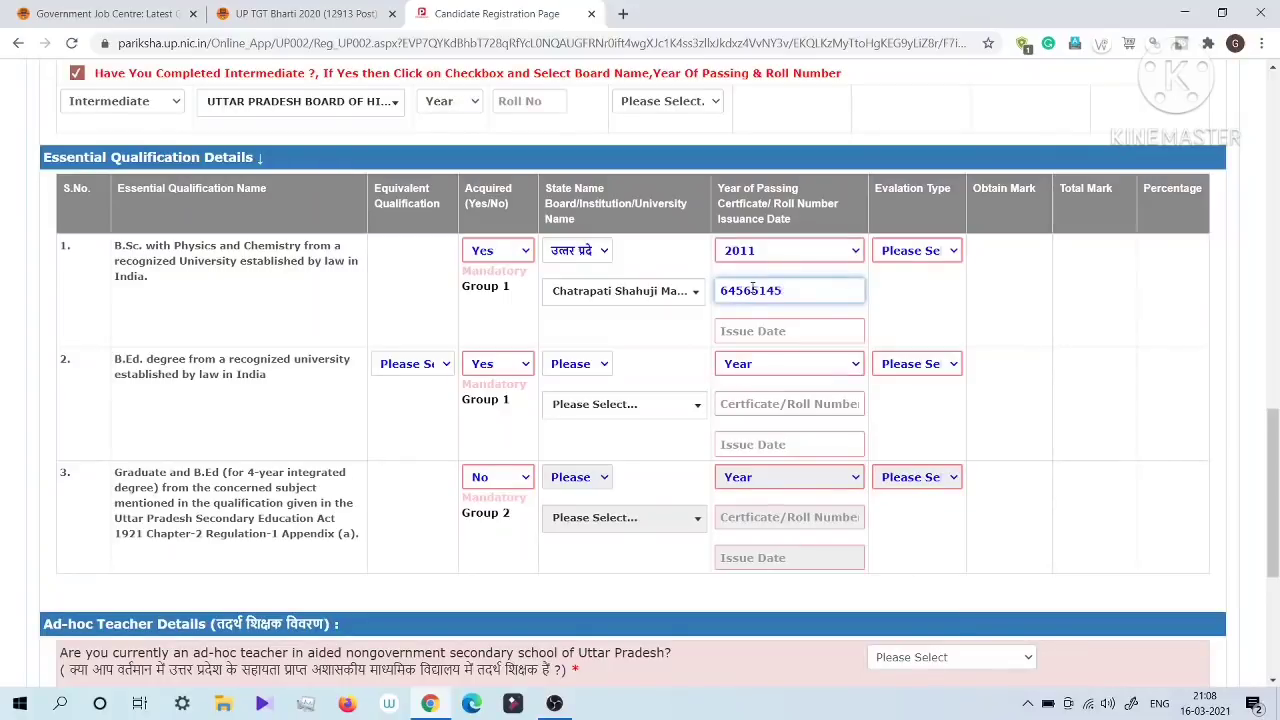
{"action": "key", "text": "BackSpace"}
{"action": "key", "text": "BackSpace"}
{"action": "key", "text": "BackSpace"}
{"action": "key", "text": "BackSpace"}
{"action": "key", "text": "BackSpace"}
{"action": "key", "text": "BackSpace"}
{"action": "key", "text": "BackSpace"}
{"action": "key", "text": "BackSpace"}
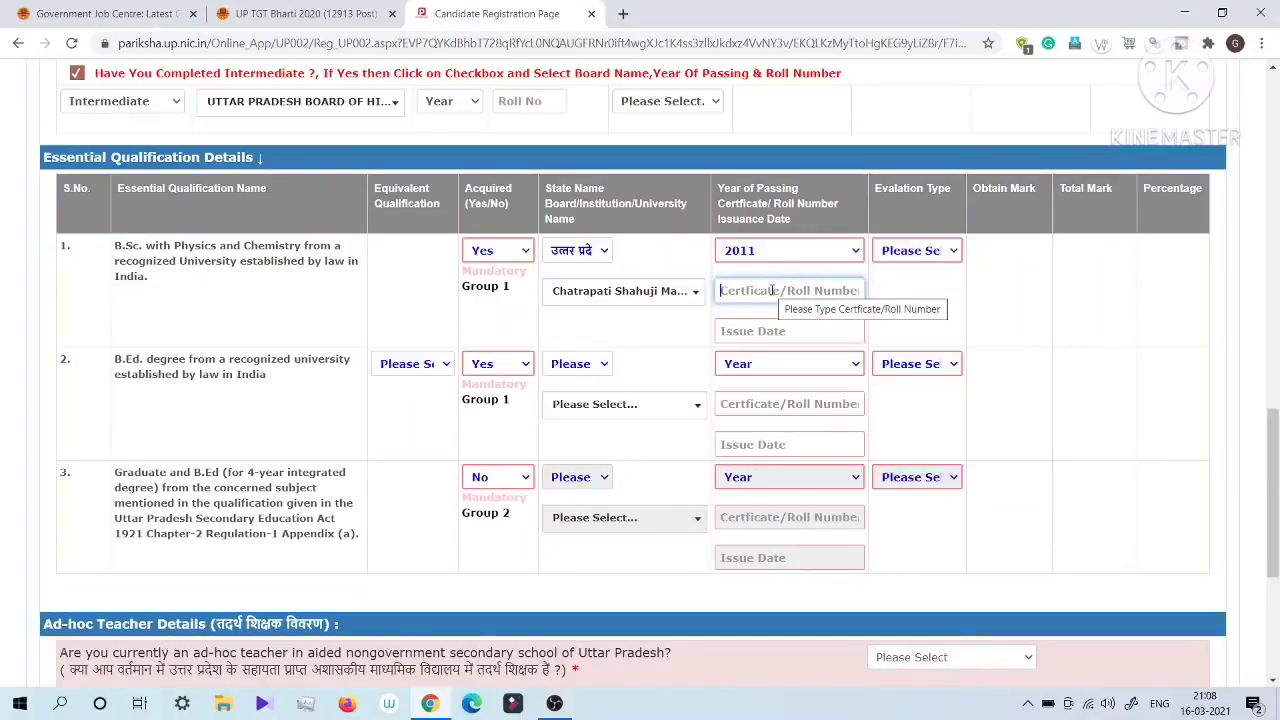
Step: Set the evaluation type of the B.Sc. qualification to MARKS, leaving its issue date empty
{"action": "left_click", "coordinate": [762, 330]}
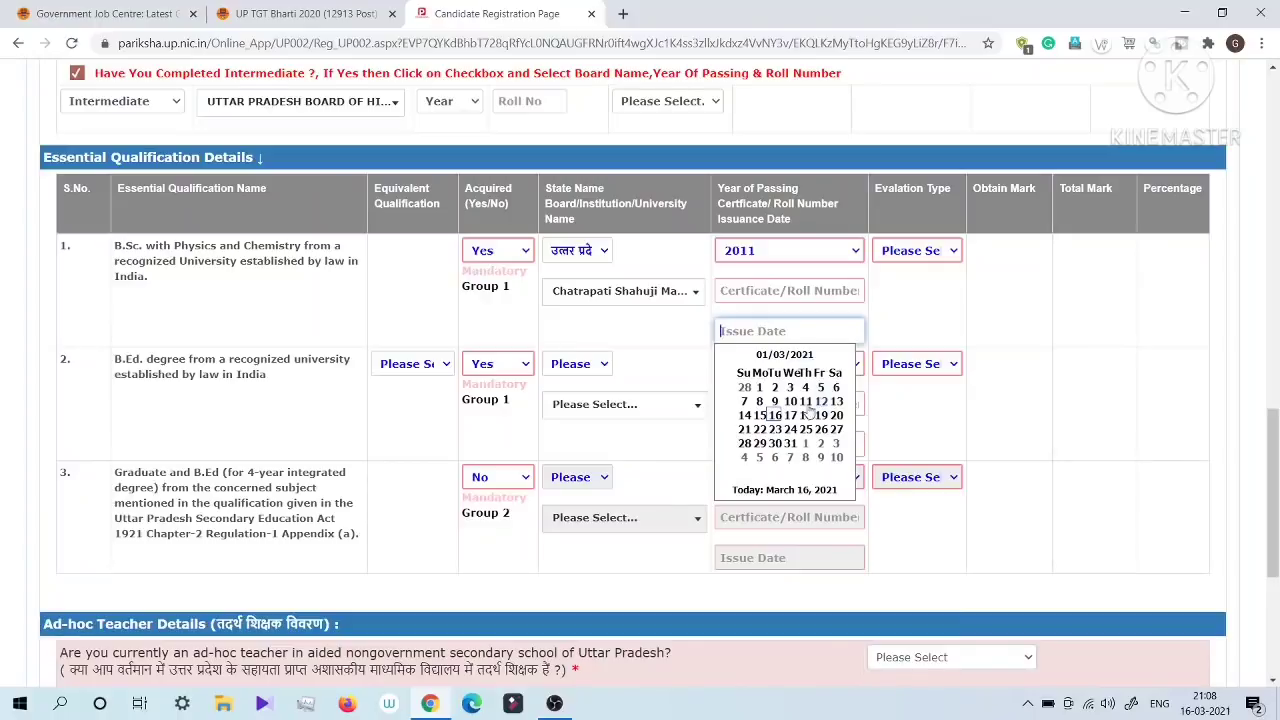
{"action": "left_click", "coordinate": [1103, 362]}
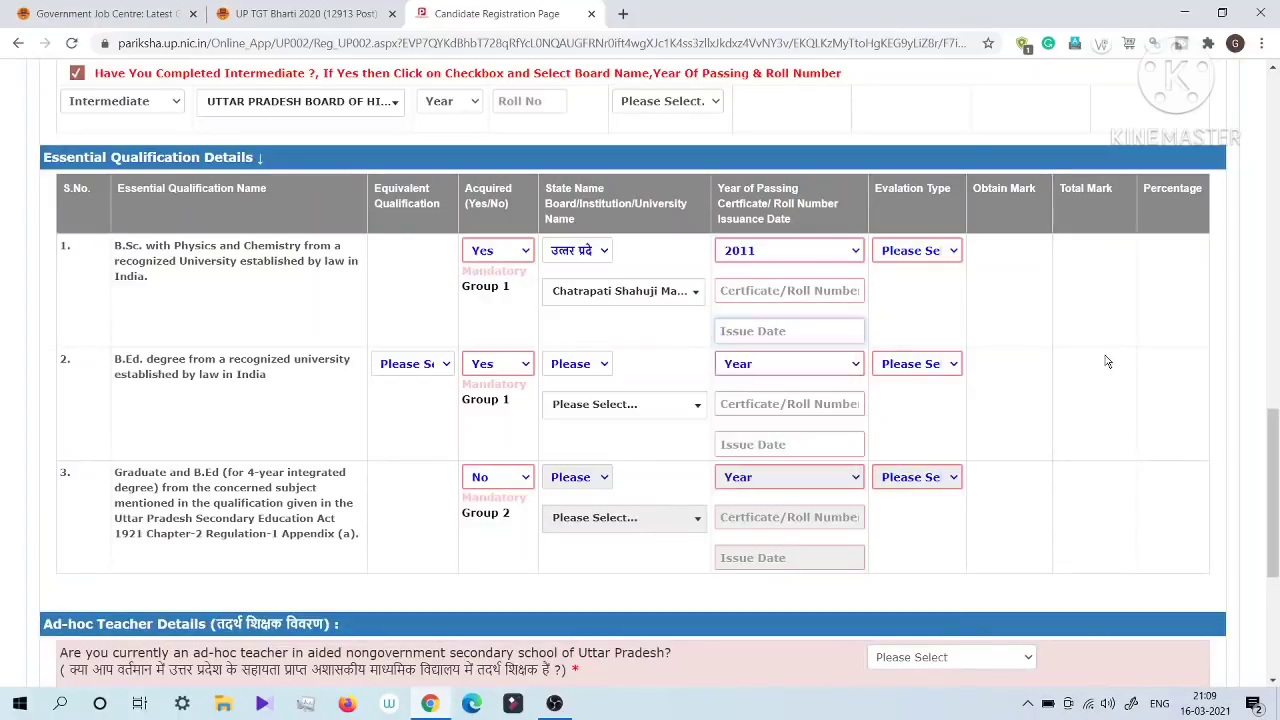
{"action": "left_click", "coordinate": [912, 253]}
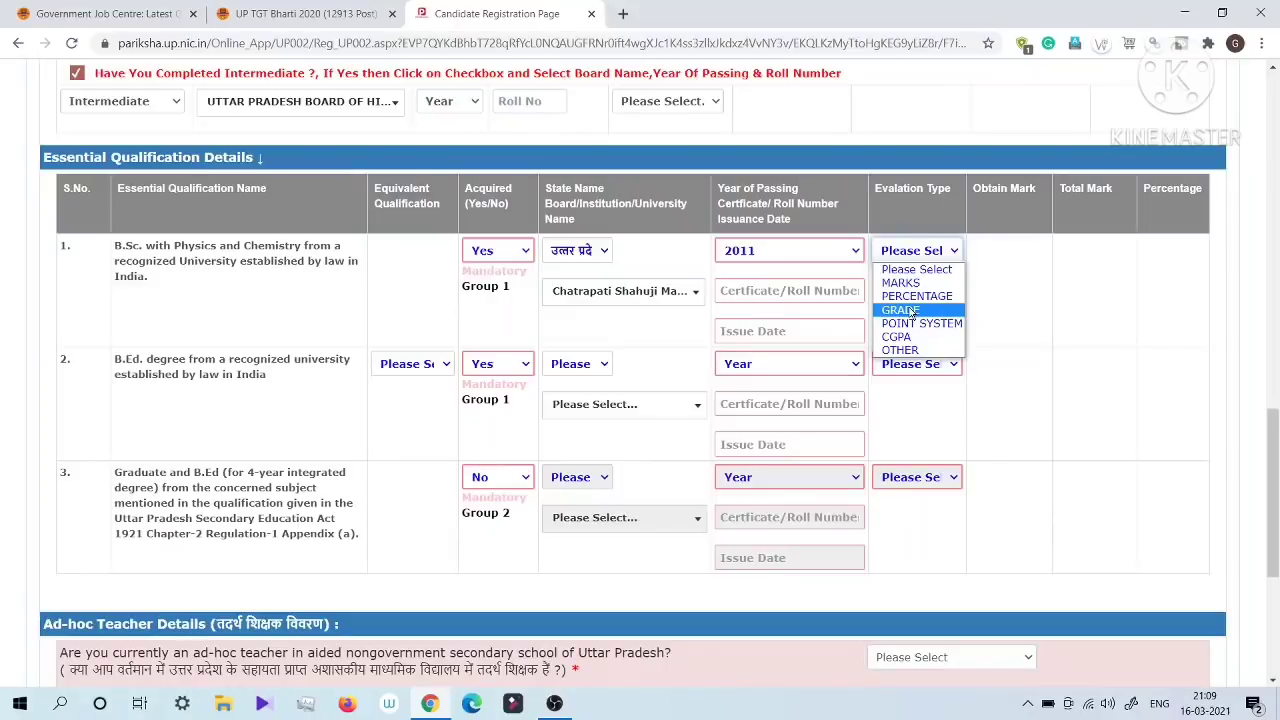
{"action": "left_click", "coordinate": [901, 283]}
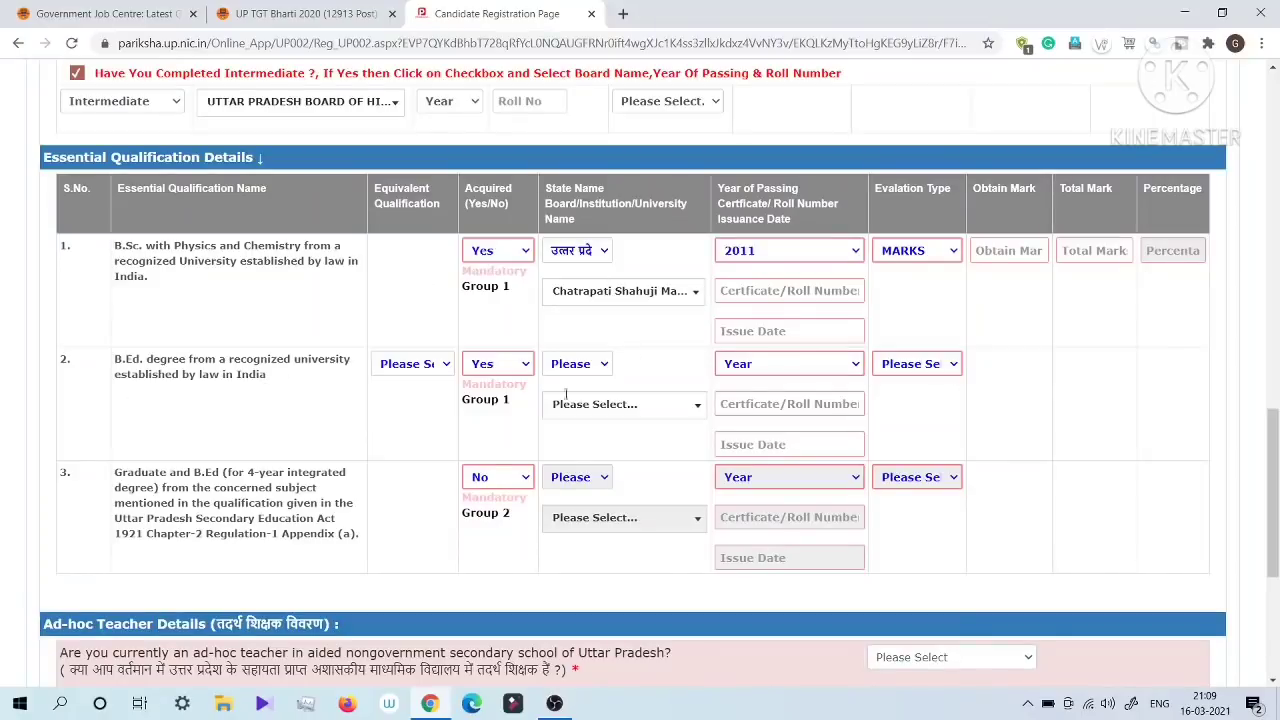
Step: Answer No to the question about currently being an ad-hoc teacher and go to the verification code field
{"action": "scroll", "coordinate": [940, 460], "scroll_direction": "down", "scroll_amount": 3}
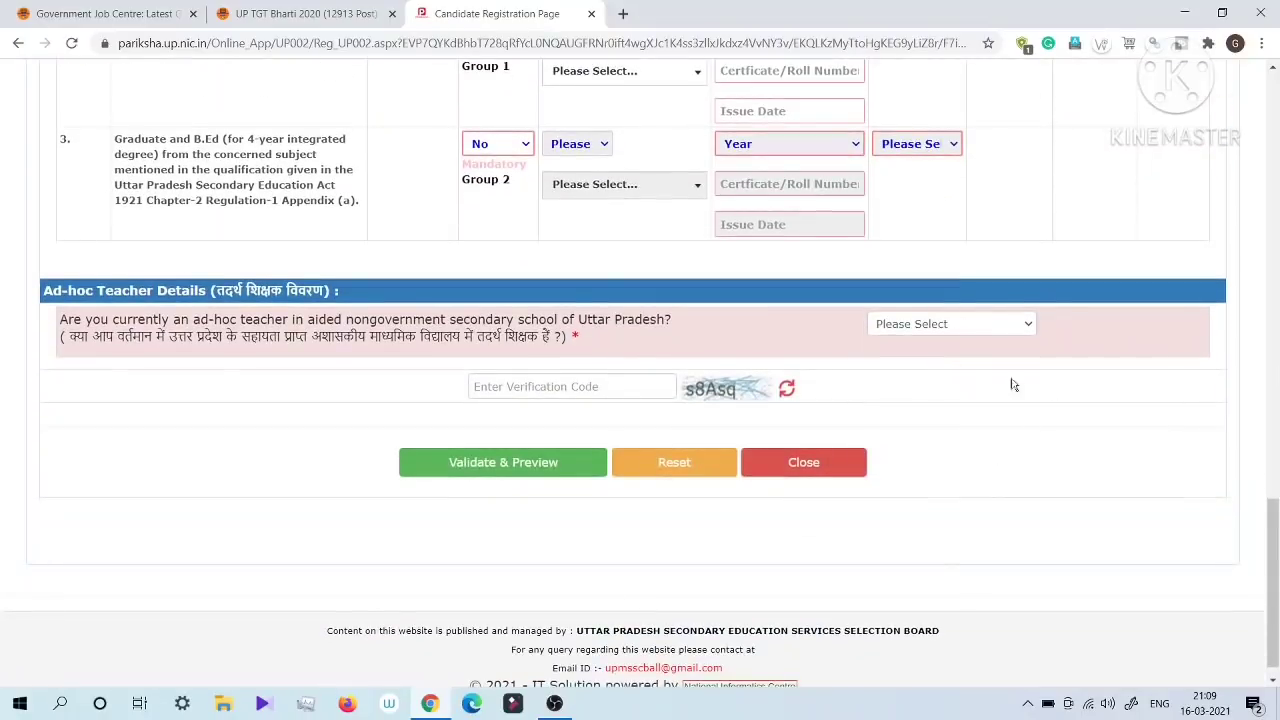
{"action": "left_click_drag", "start_coordinate": [88, 338], "coordinate": [570, 334]}
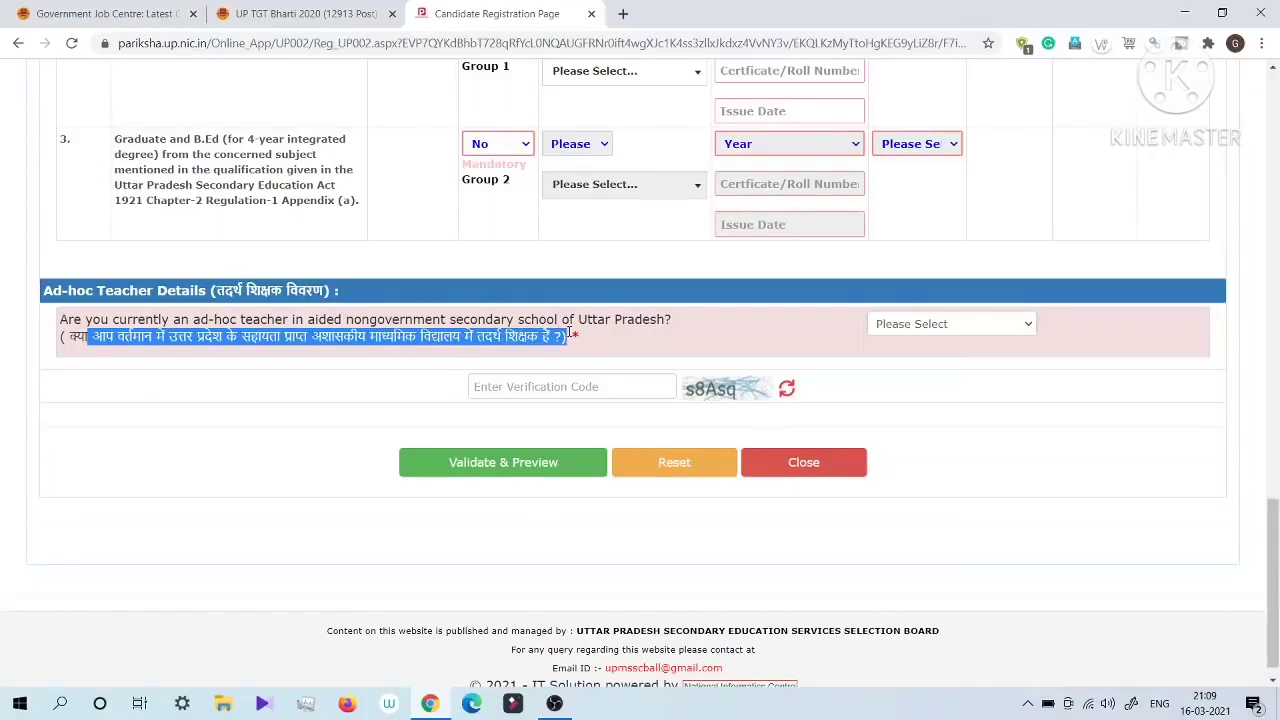
{"action": "left_click", "coordinate": [945, 323]}
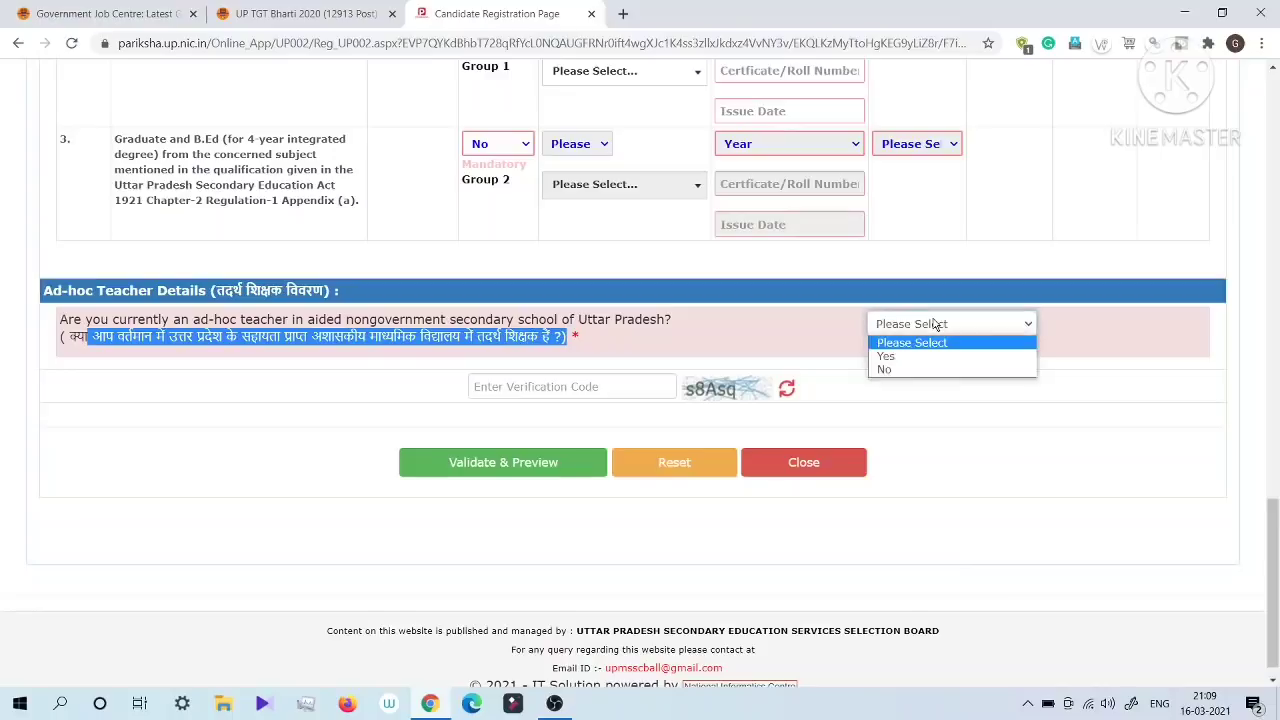
{"action": "left_click", "coordinate": [885, 369]}
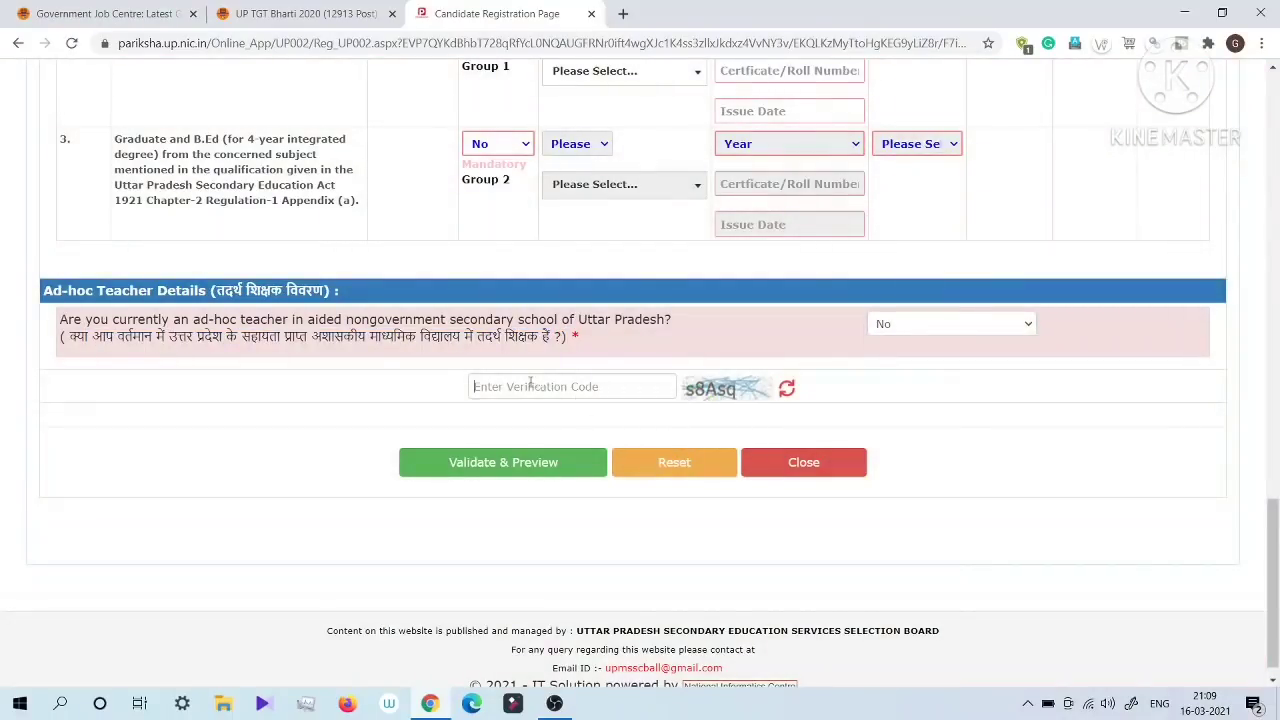
{"action": "left_click", "coordinate": [531, 382]}
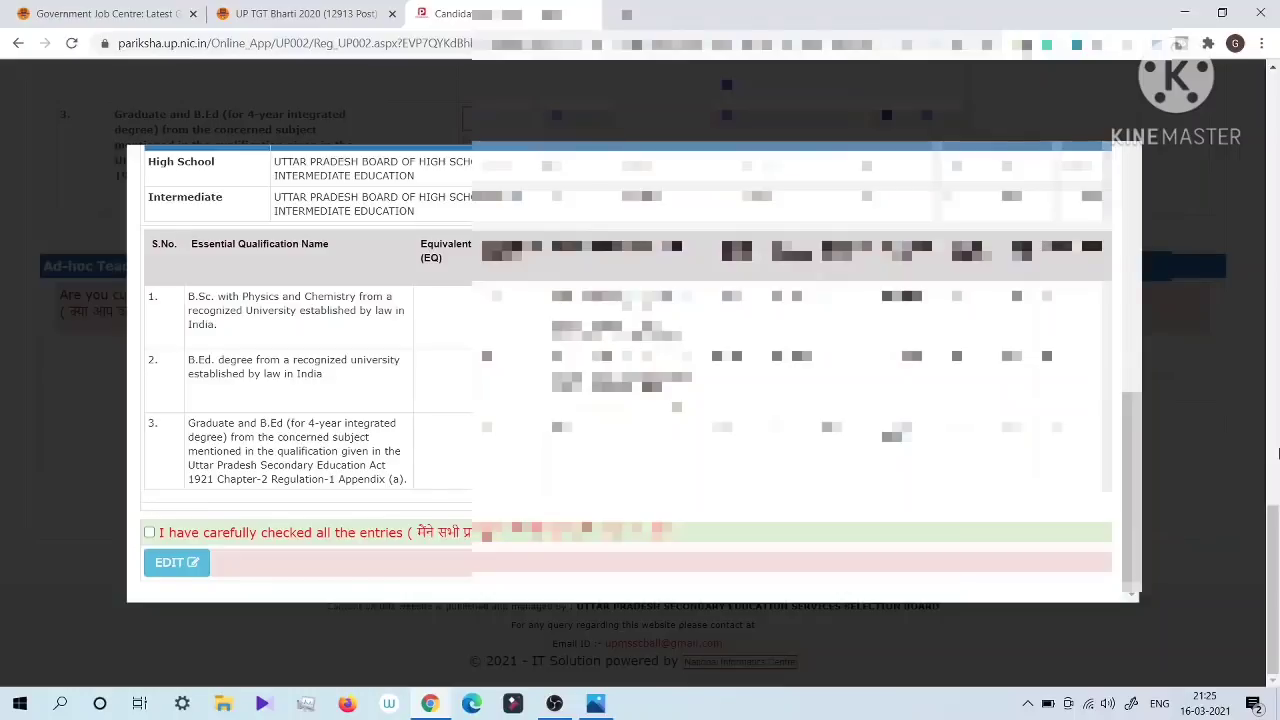
Step: Declare in the preview that all entries have been carefully checked, then submit and confirm the registration
{"action": "left_click", "coordinate": [149, 533]}
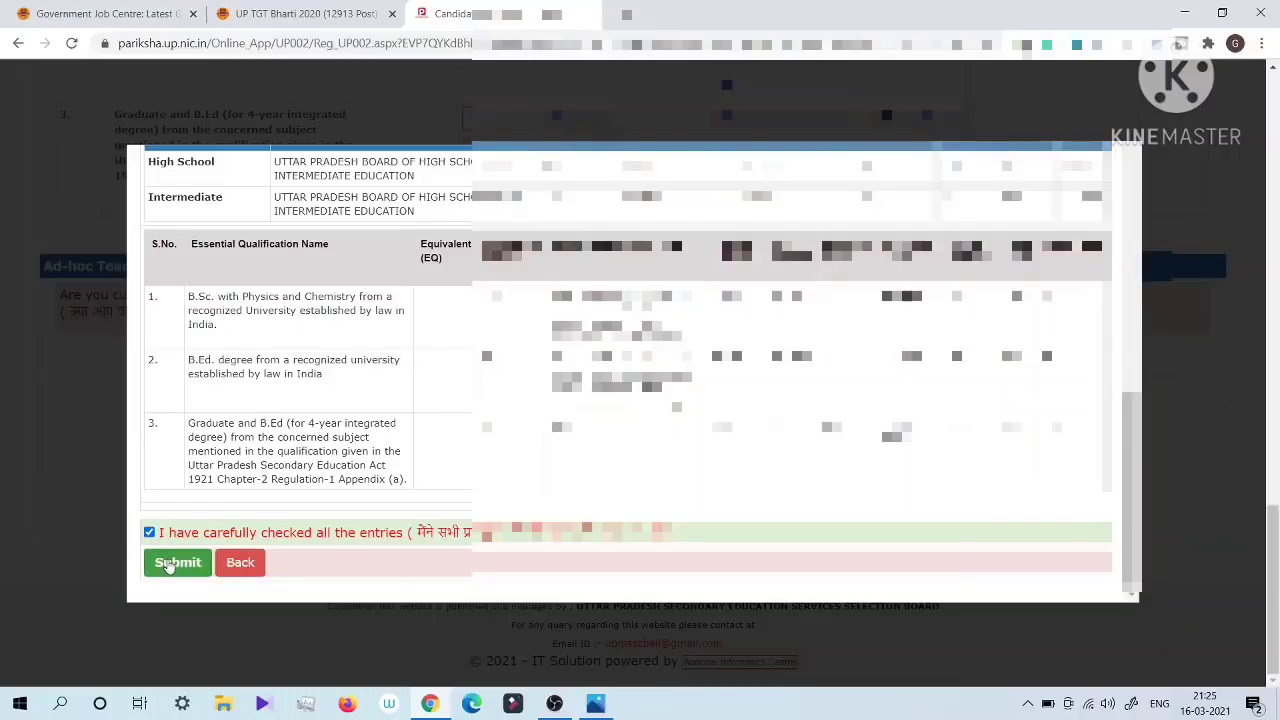
{"action": "left_click", "coordinate": [168, 565]}
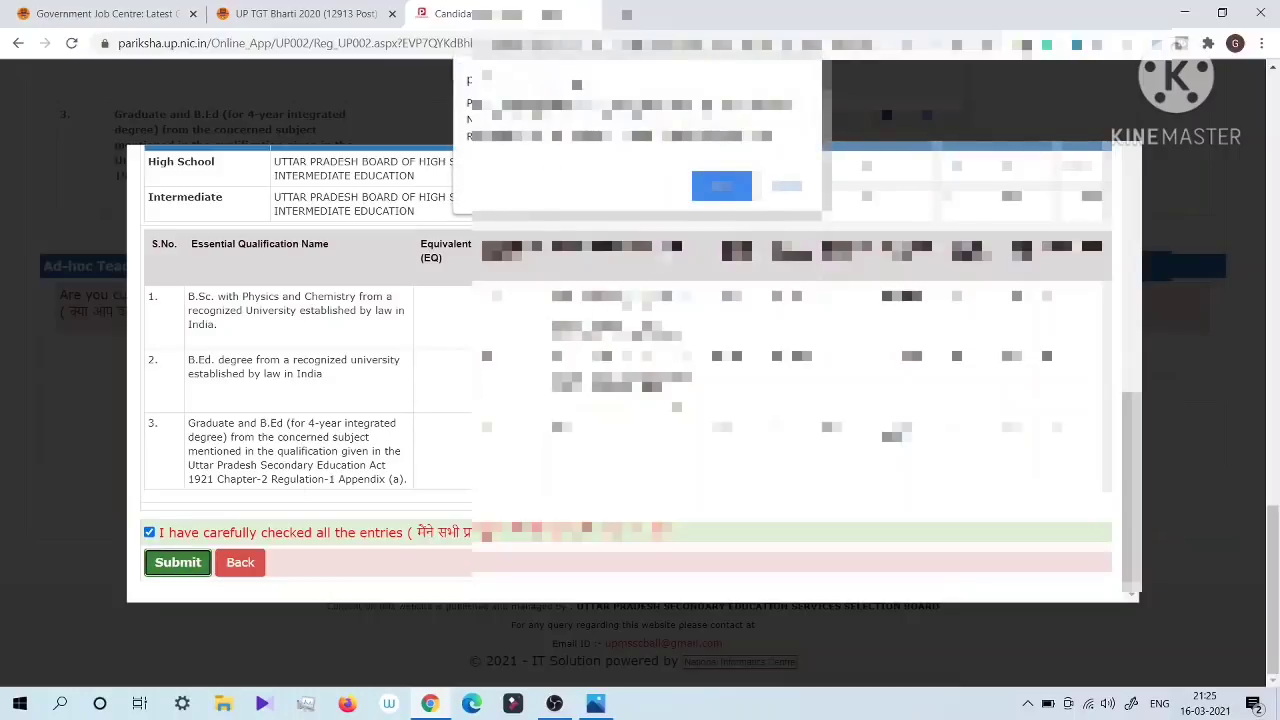
{"action": "left_click", "coordinate": [724, 185]}
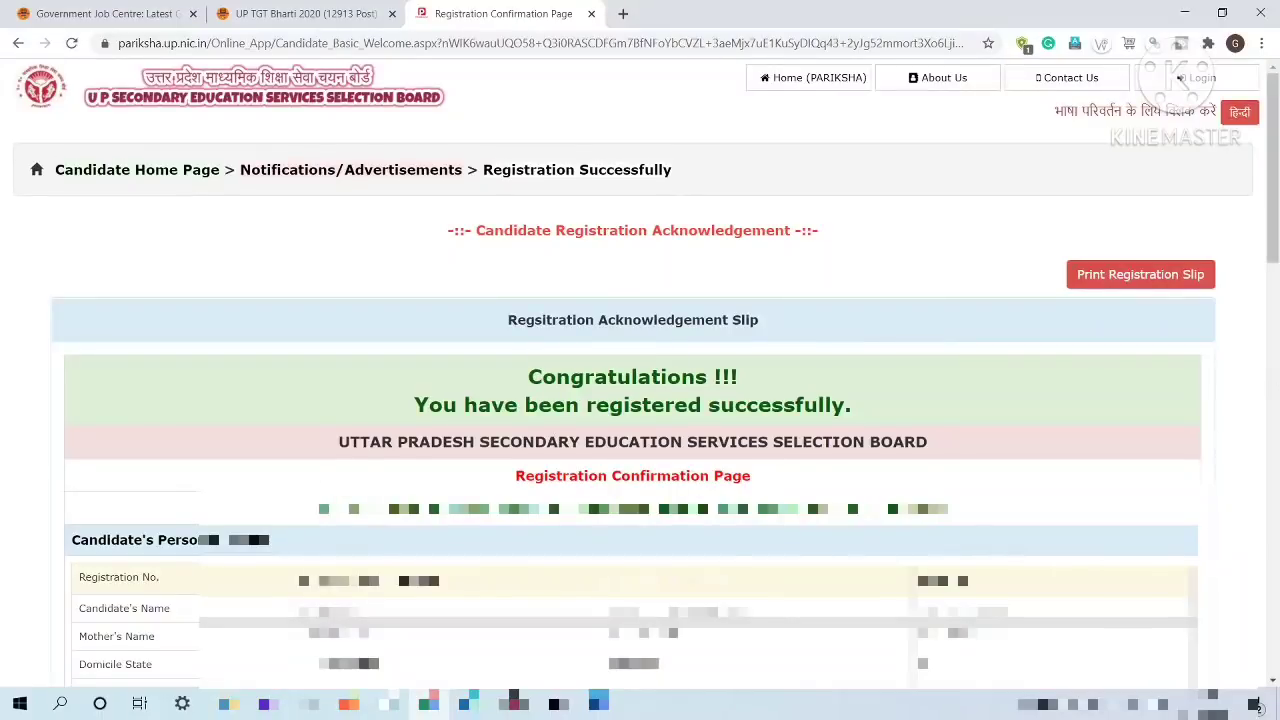
Step: Check the registration number row on the acknowledgement slip and print the registration slip
{"action": "left_click_drag", "start_coordinate": [300, 576], "coordinate": [444, 575]}
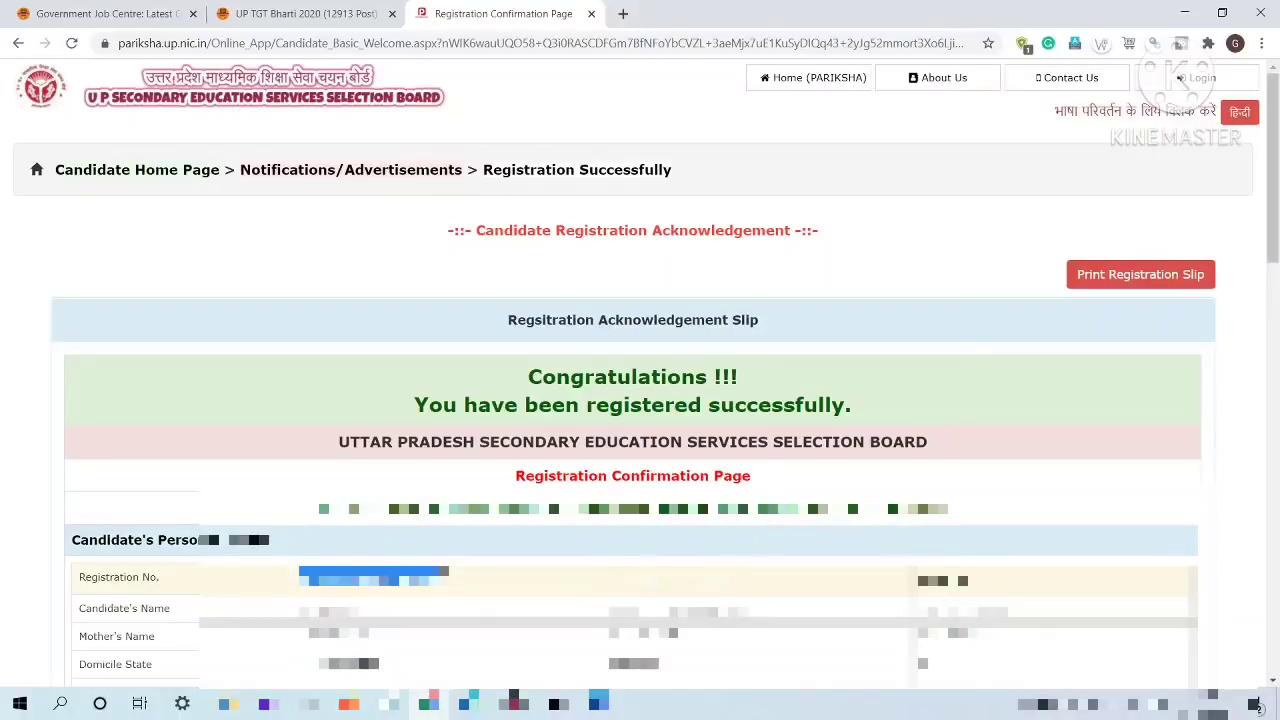
{"action": "left_click_drag", "start_coordinate": [918, 577], "coordinate": [970, 577]}
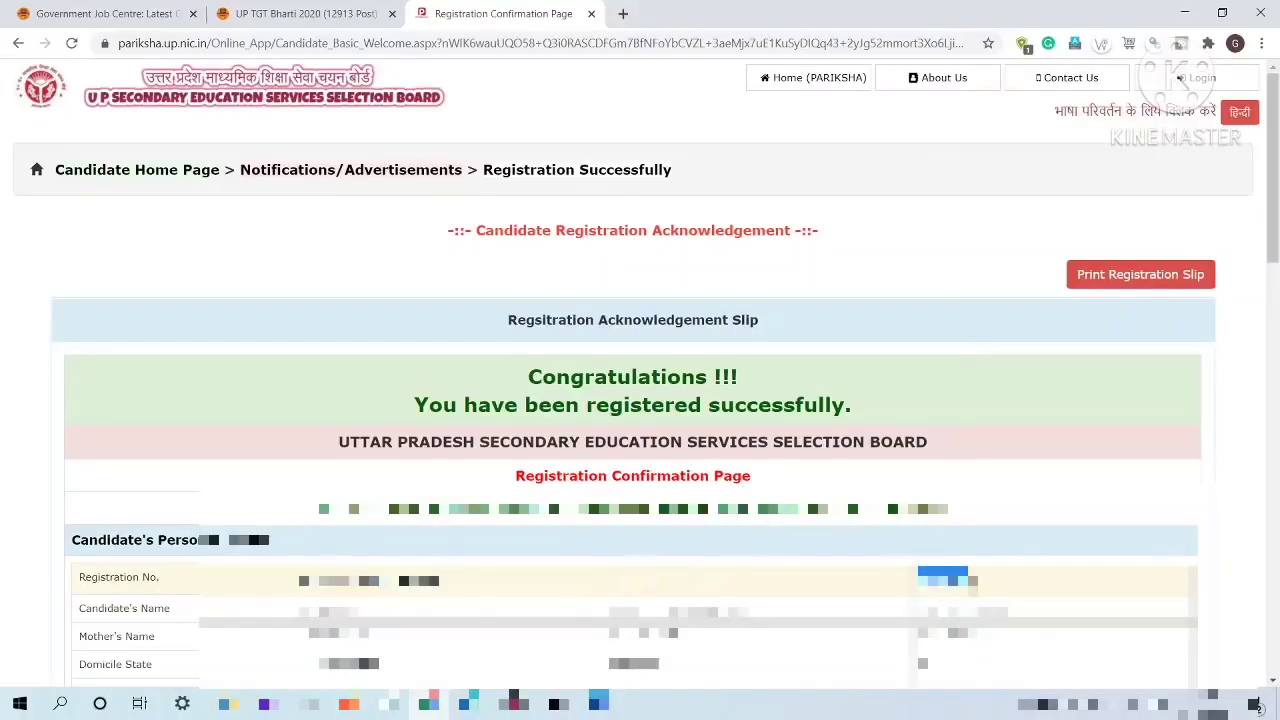
{"action": "left_click", "coordinate": [1138, 280]}
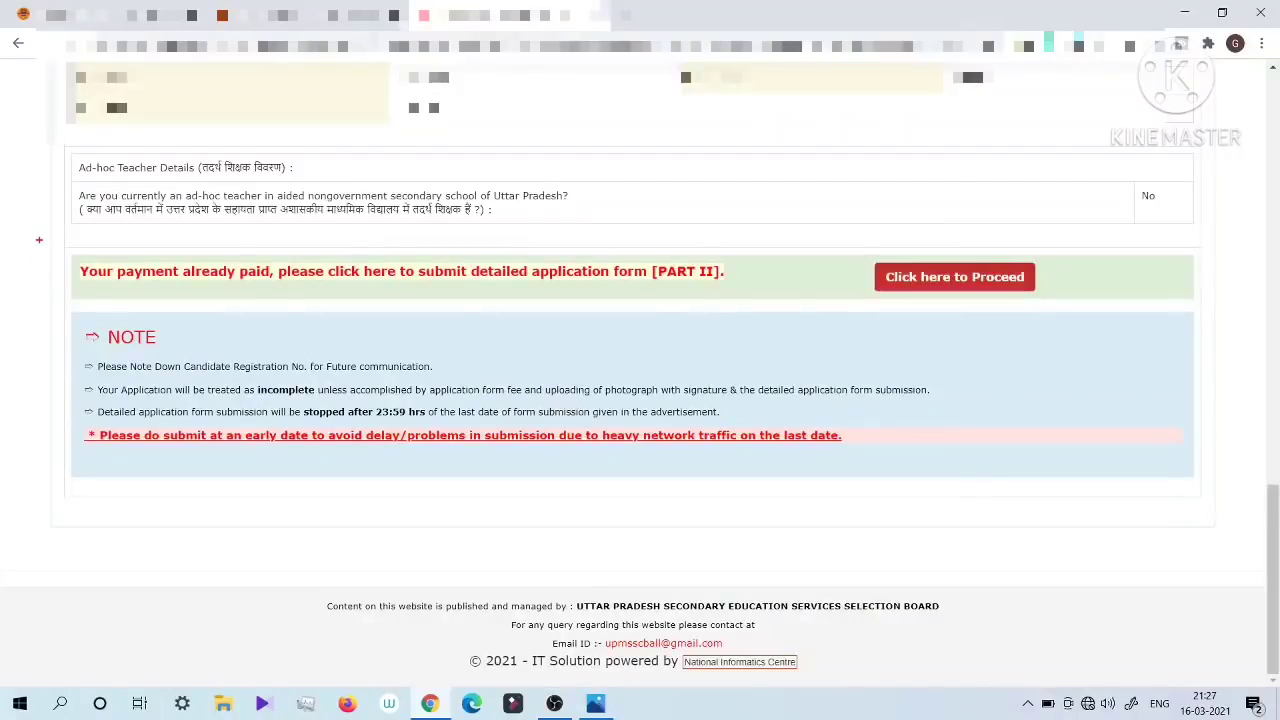
Step: Proceed to the detailed application form [PART II] and confirm the request
{"action": "mouse_move", "coordinate": [39, 240]}
{"action": "left_mouse_down"}
{"action": "mouse_move", "coordinate": [52, 296]}
{"action": "mouse_move", "coordinate": [1135, 310]}
{"action": "left_mouse_up"}
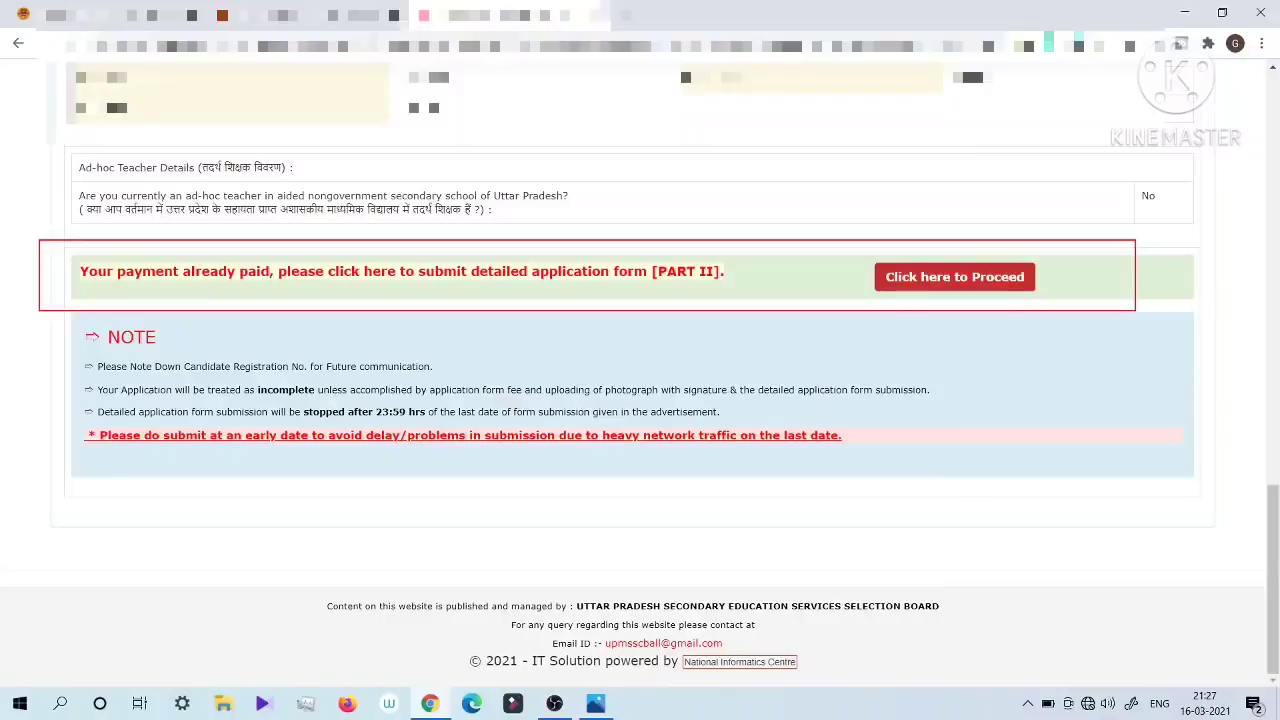
{"action": "left_click", "coordinate": [955, 277]}
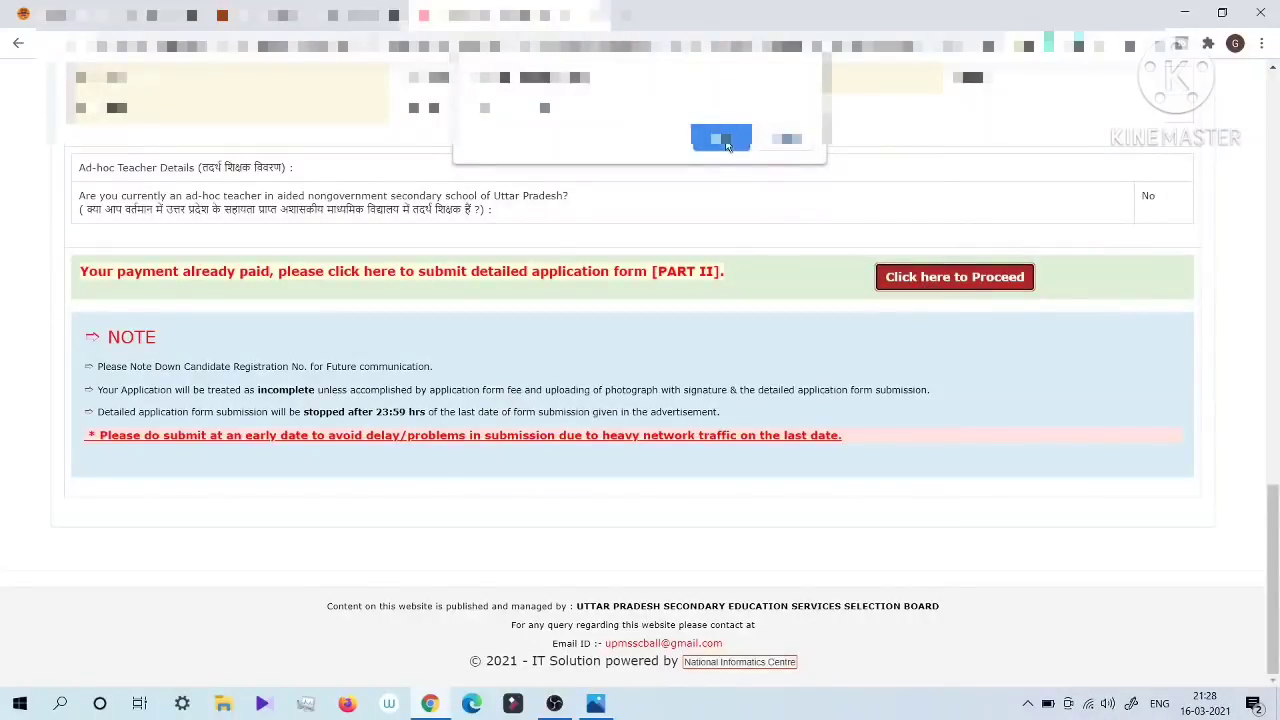
{"action": "left_click", "coordinate": [724, 138]}
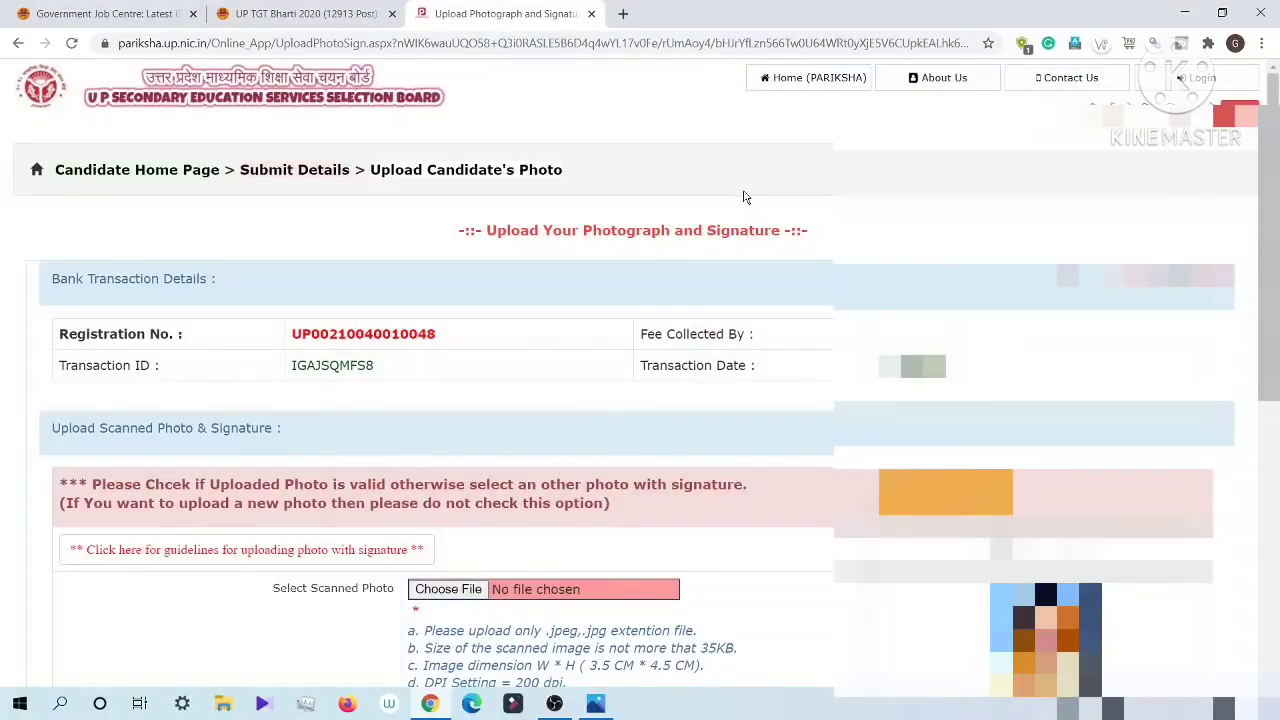
Step: Examine the file format, size and dimension requirements for the scanned photo and signature
{"action": "scroll", "coordinate": [746, 200], "scroll_direction": "down", "scroll_amount": 4}
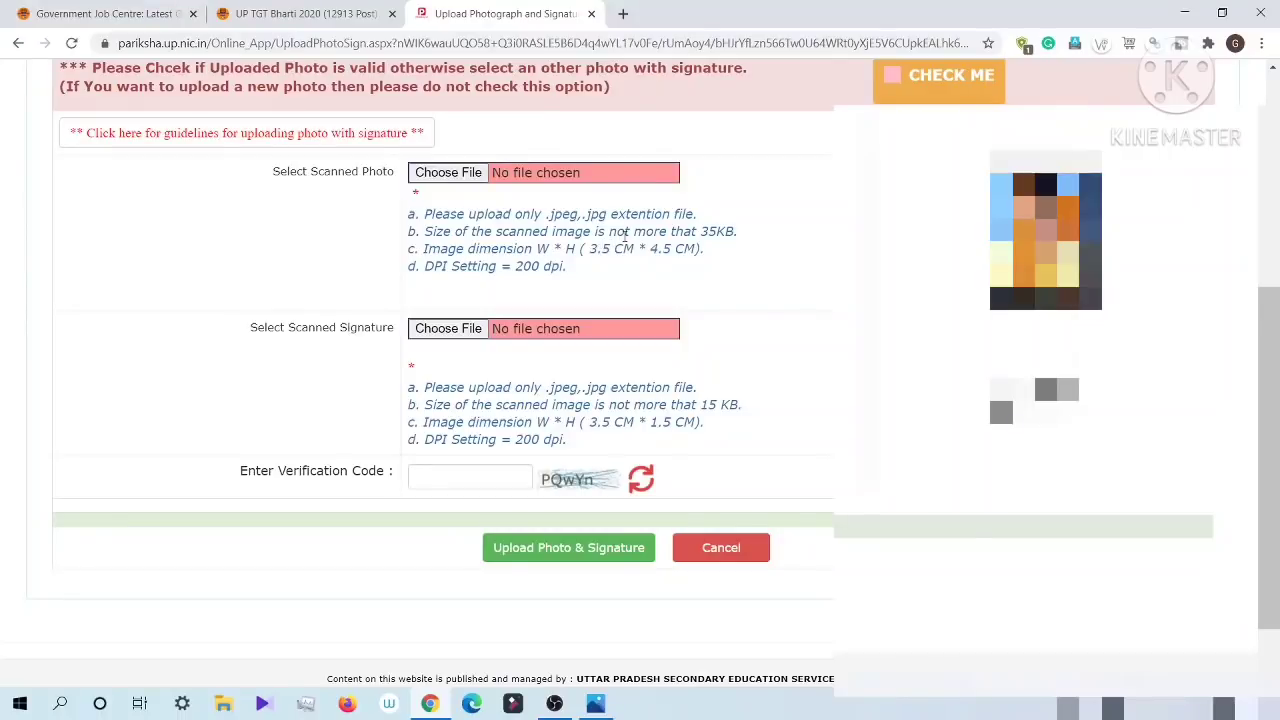
{"action": "left_click_drag", "start_coordinate": [541, 214], "coordinate": [606, 216]}
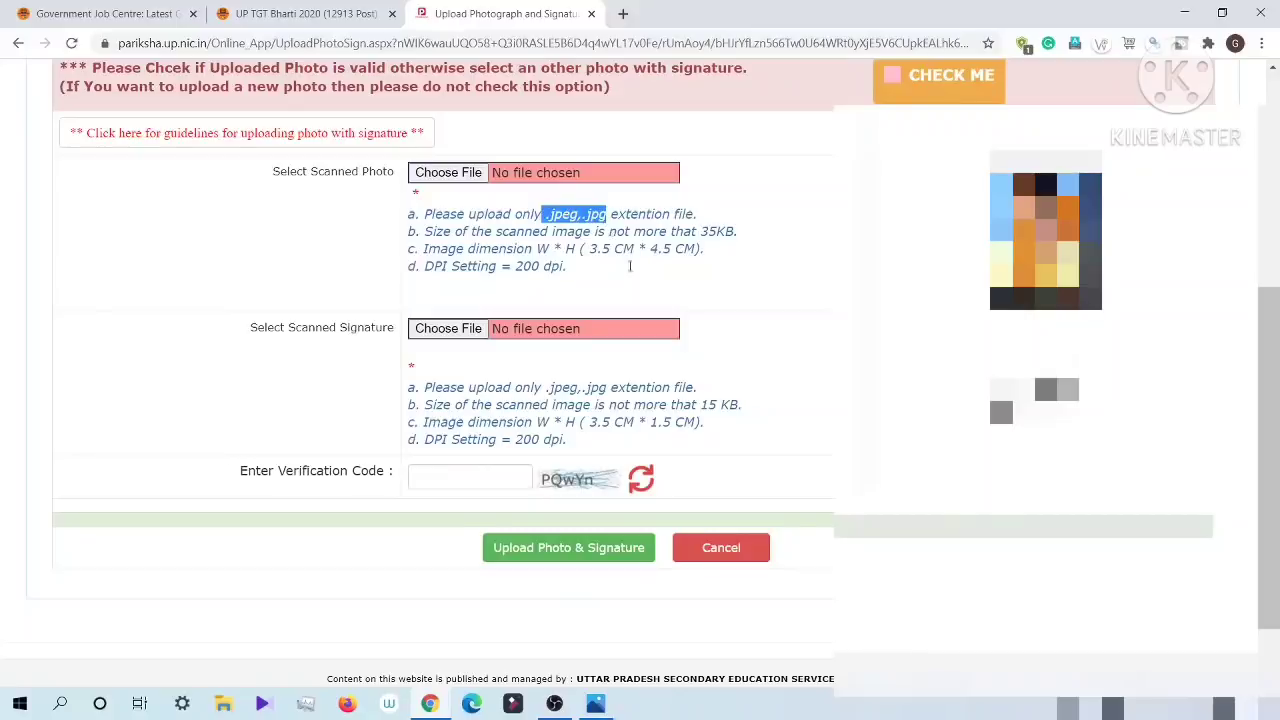
{"action": "left_click", "coordinate": [581, 251]}
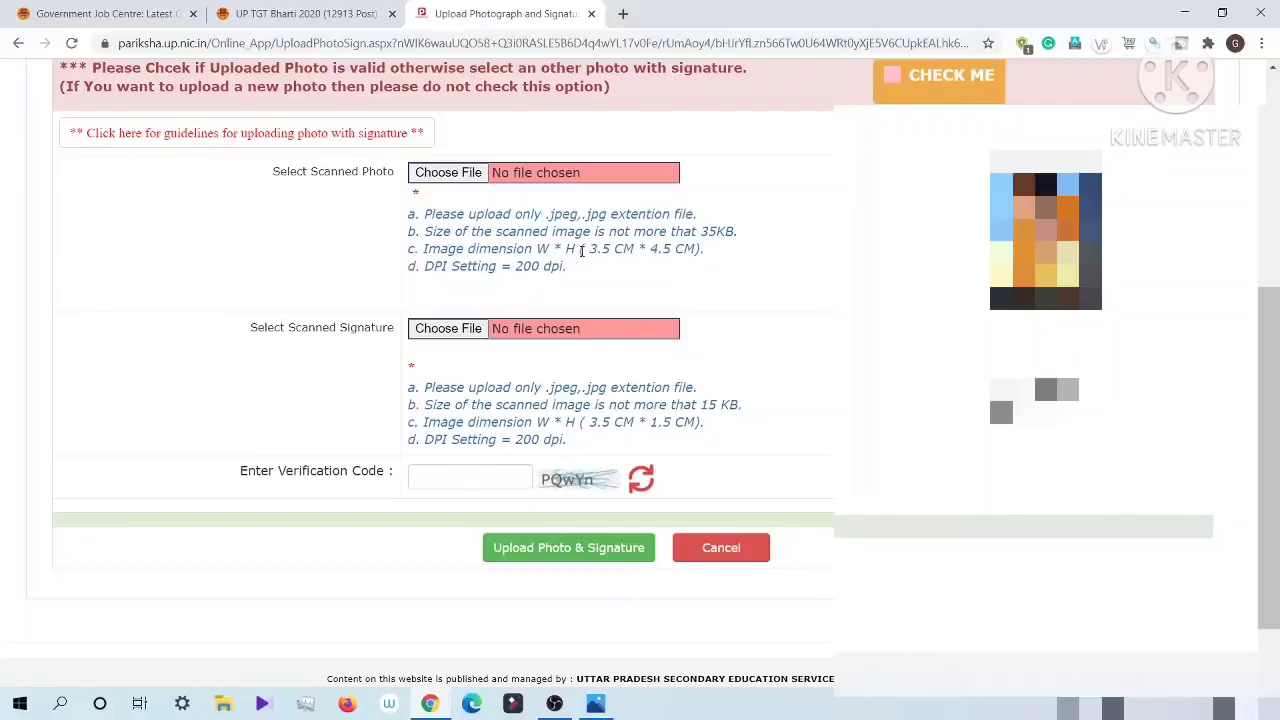
{"action": "left_click_drag", "start_coordinate": [581, 251], "coordinate": [698, 252]}
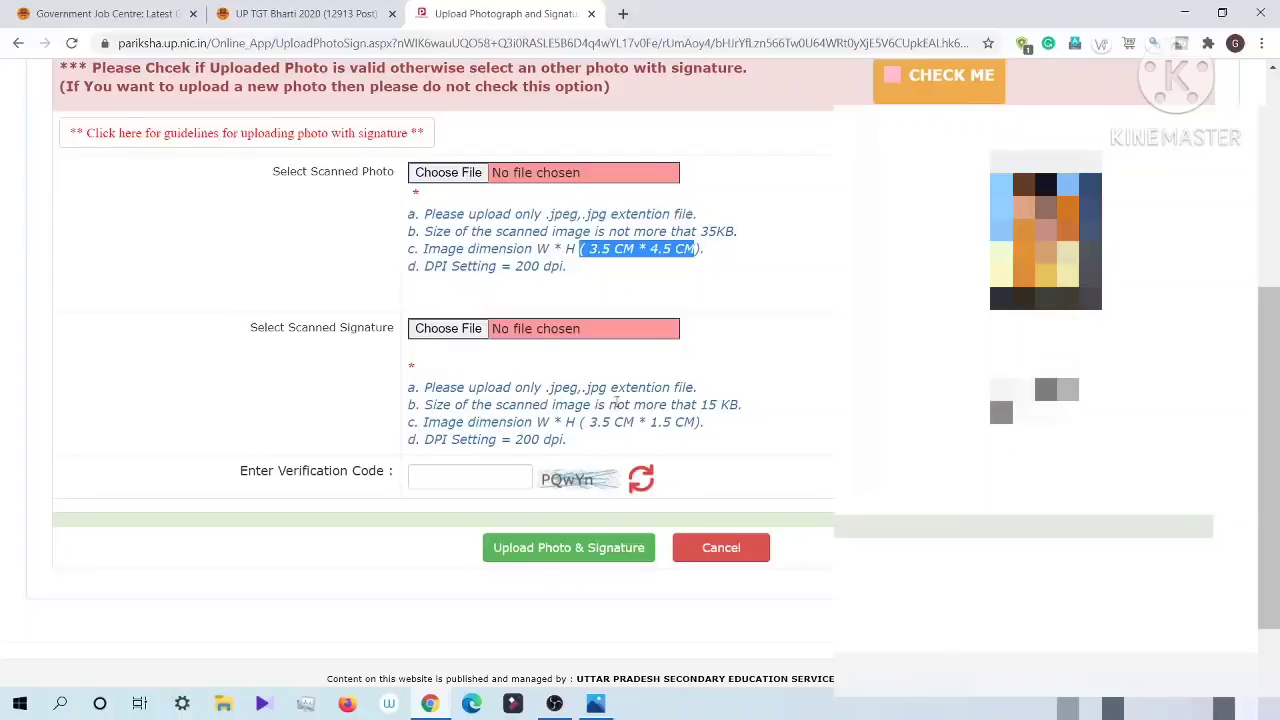
{"action": "left_click_drag", "start_coordinate": [630, 418], "coordinate": [735, 408]}
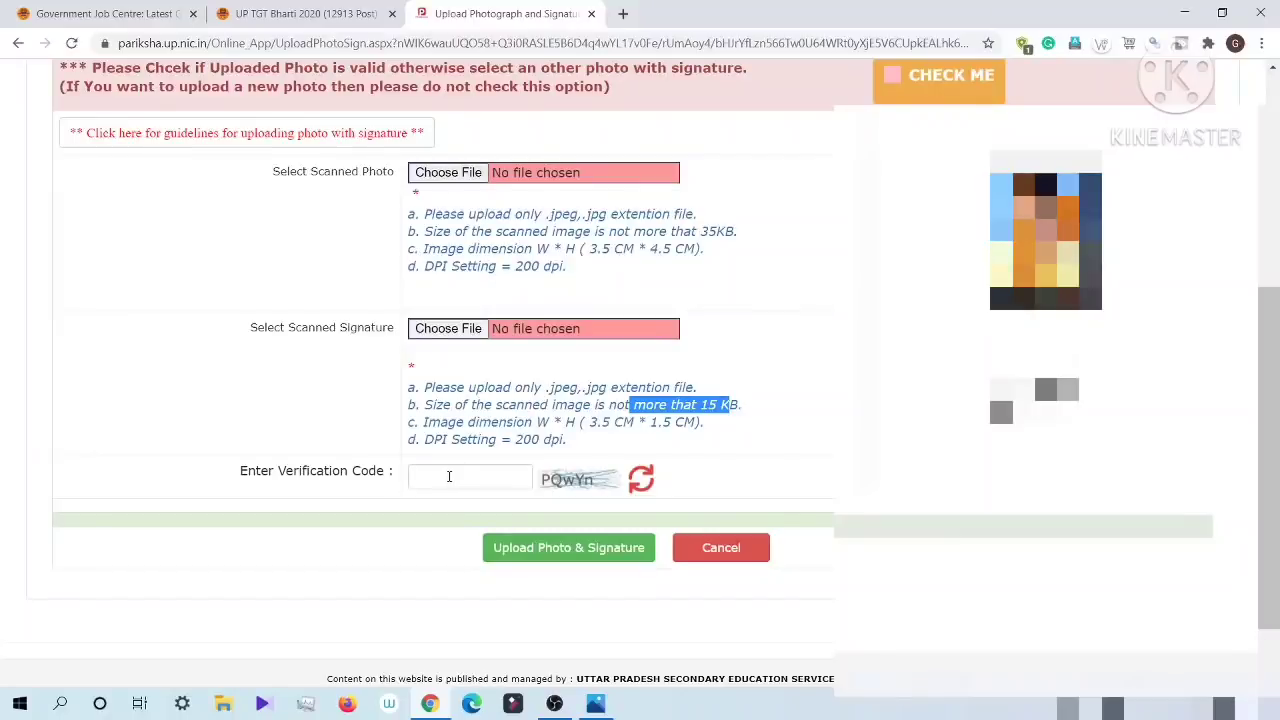
Step: Enter the verification code and try to upload the photo and signature without choosing any files
{"action": "left_click", "coordinate": [449, 476]}
{"action": "type", "text": "P"}
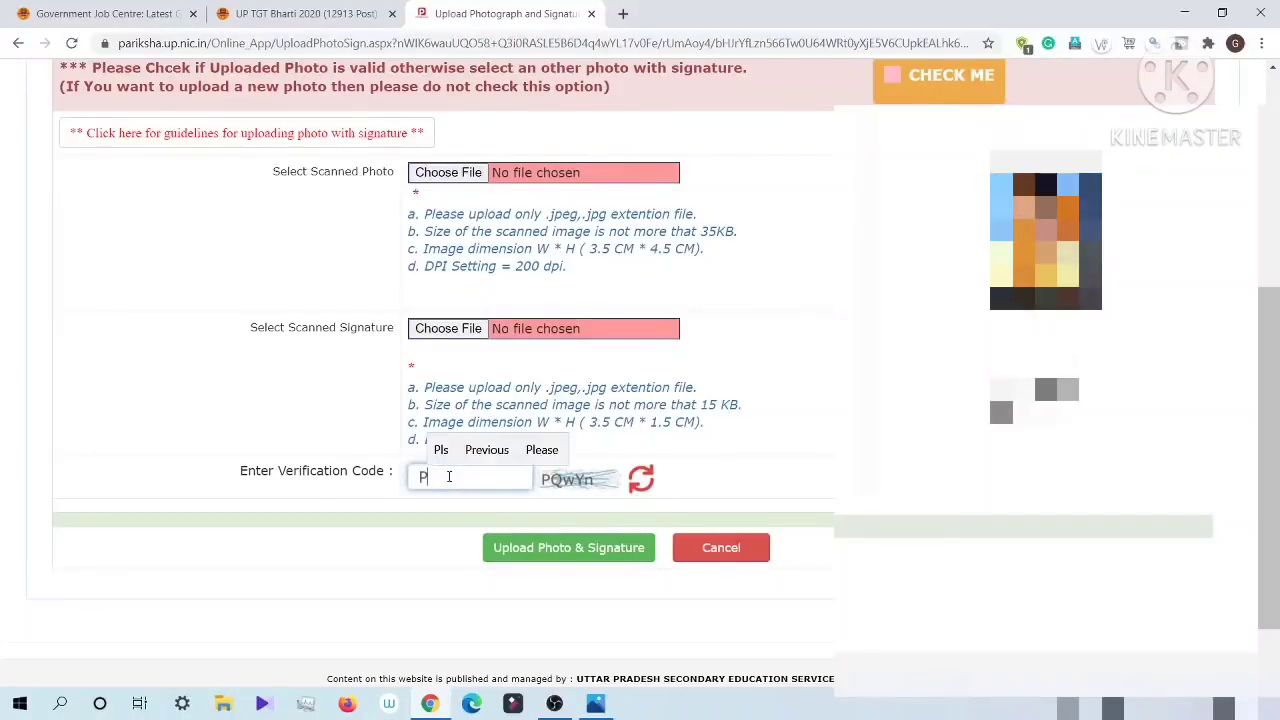
{"action": "type", "text": "Q"}
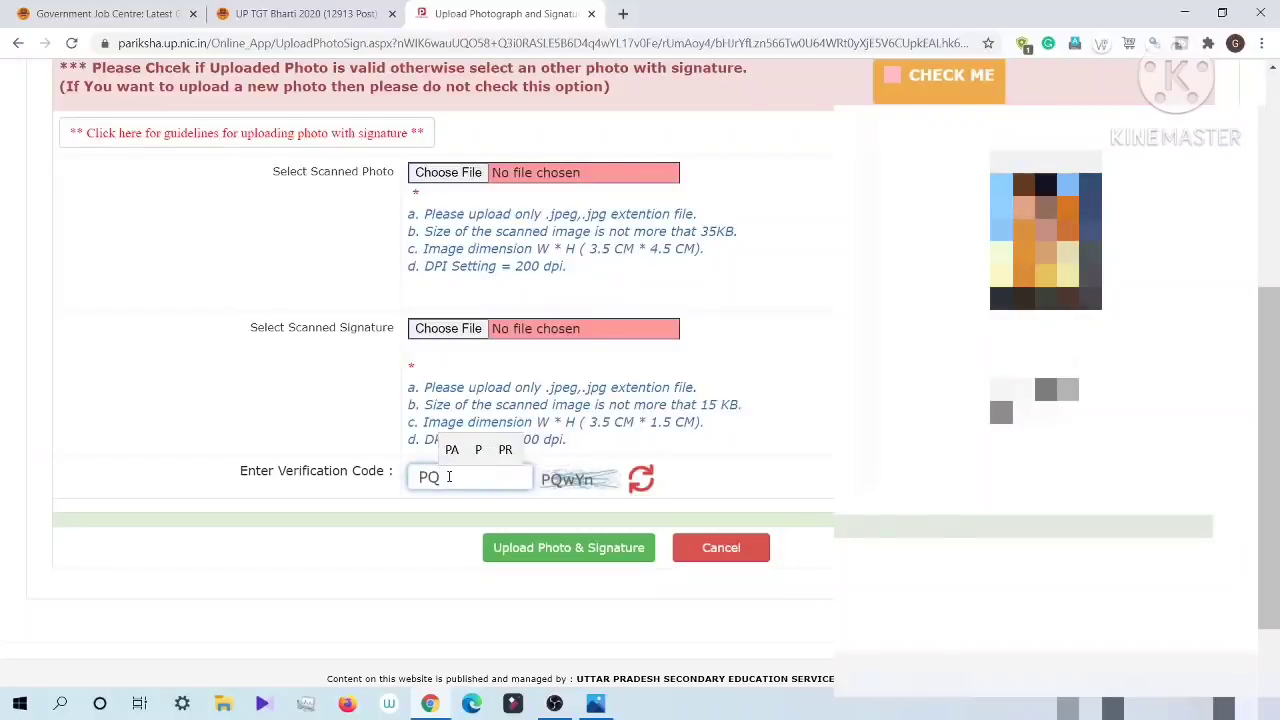
{"action": "type", "text": "wY"}
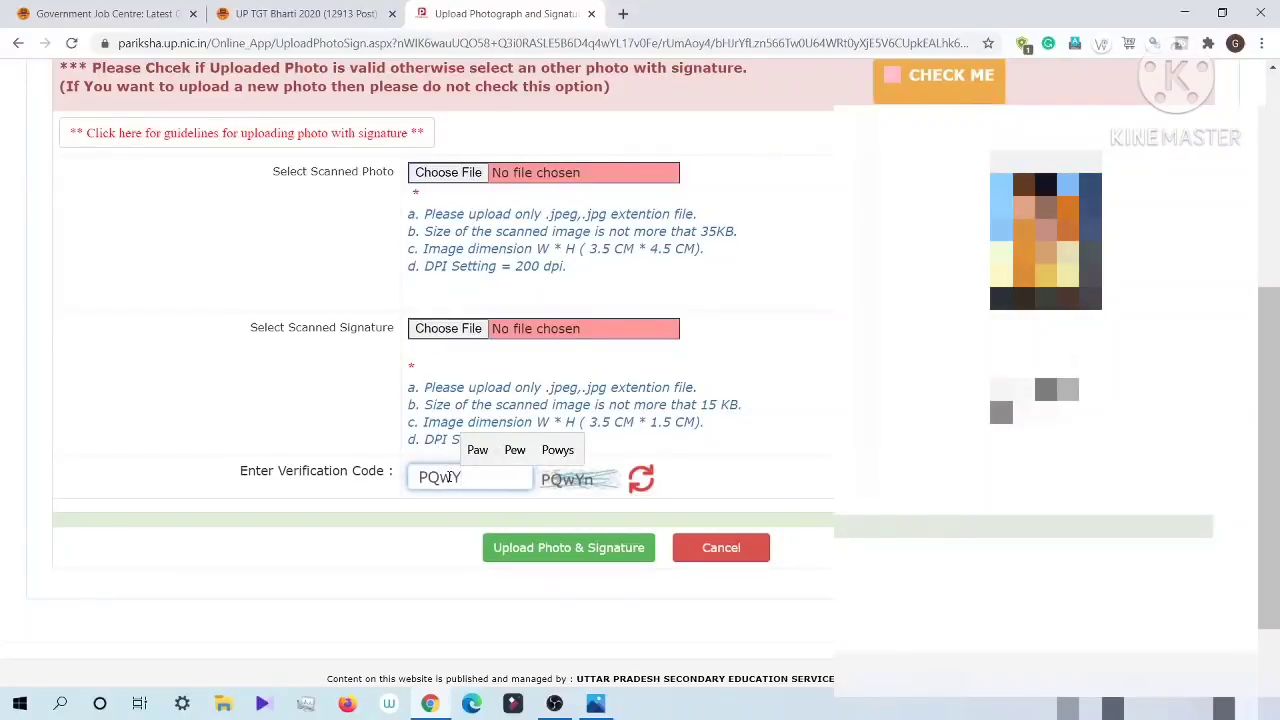
{"action": "type", "text": "n"}
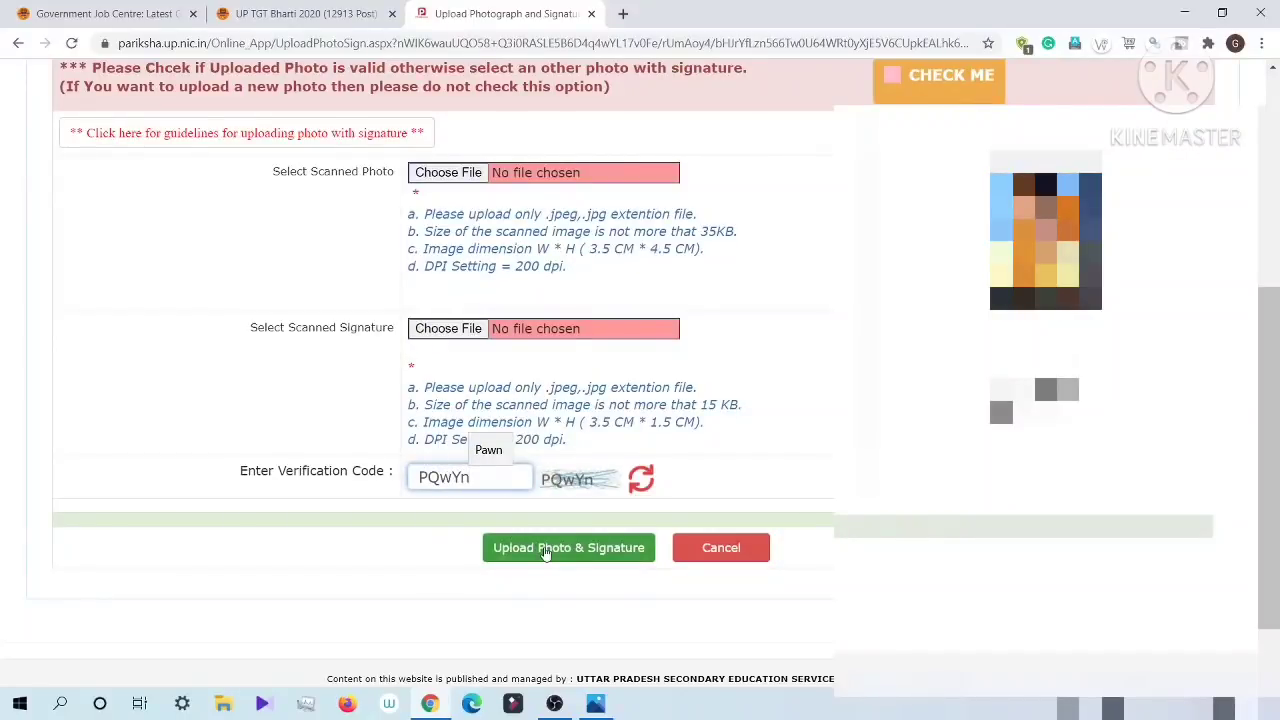
{"action": "left_click", "coordinate": [545, 549]}
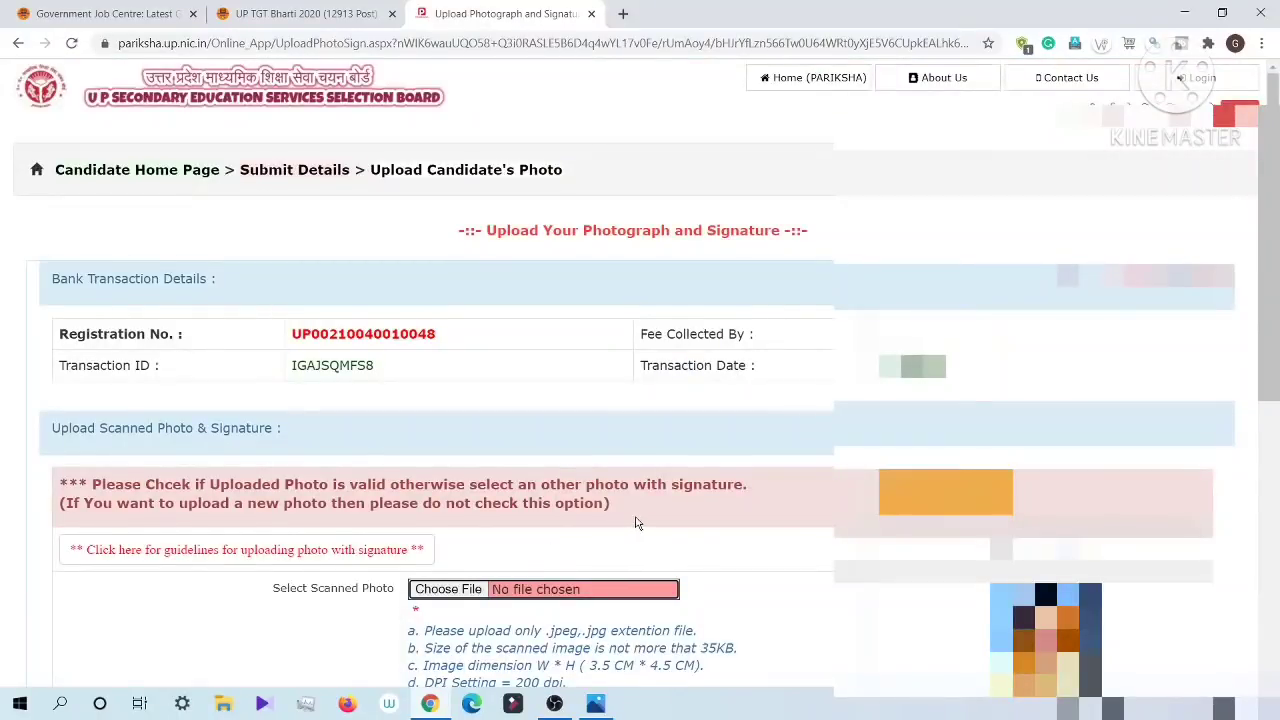
Step: Mark the previously uploaded photo and signature as valid with the CHECK ME option
{"action": "scroll", "coordinate": [634, 520], "scroll_direction": "down", "scroll_amount": 4}
{"action": "scroll", "coordinate": [634, 520], "scroll_direction": "down", "scroll_amount": 2}
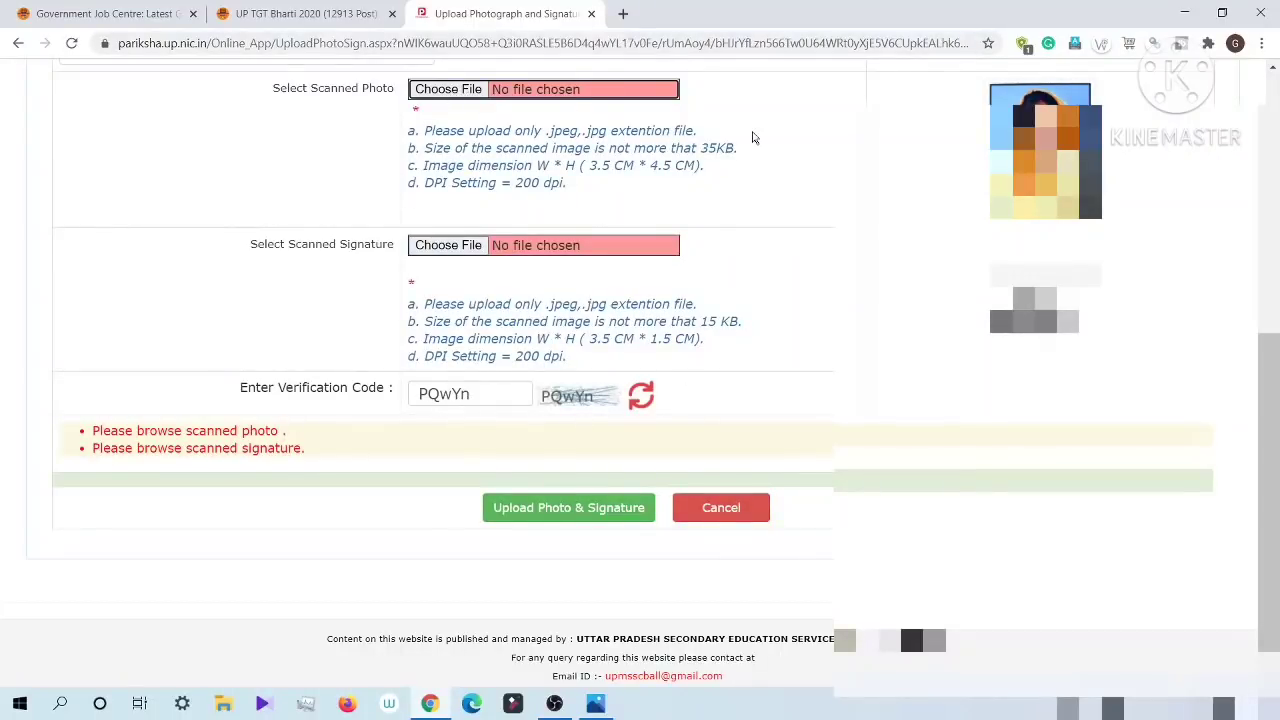
{"action": "scroll", "coordinate": [754, 137], "scroll_direction": "up", "scroll_amount": 2}
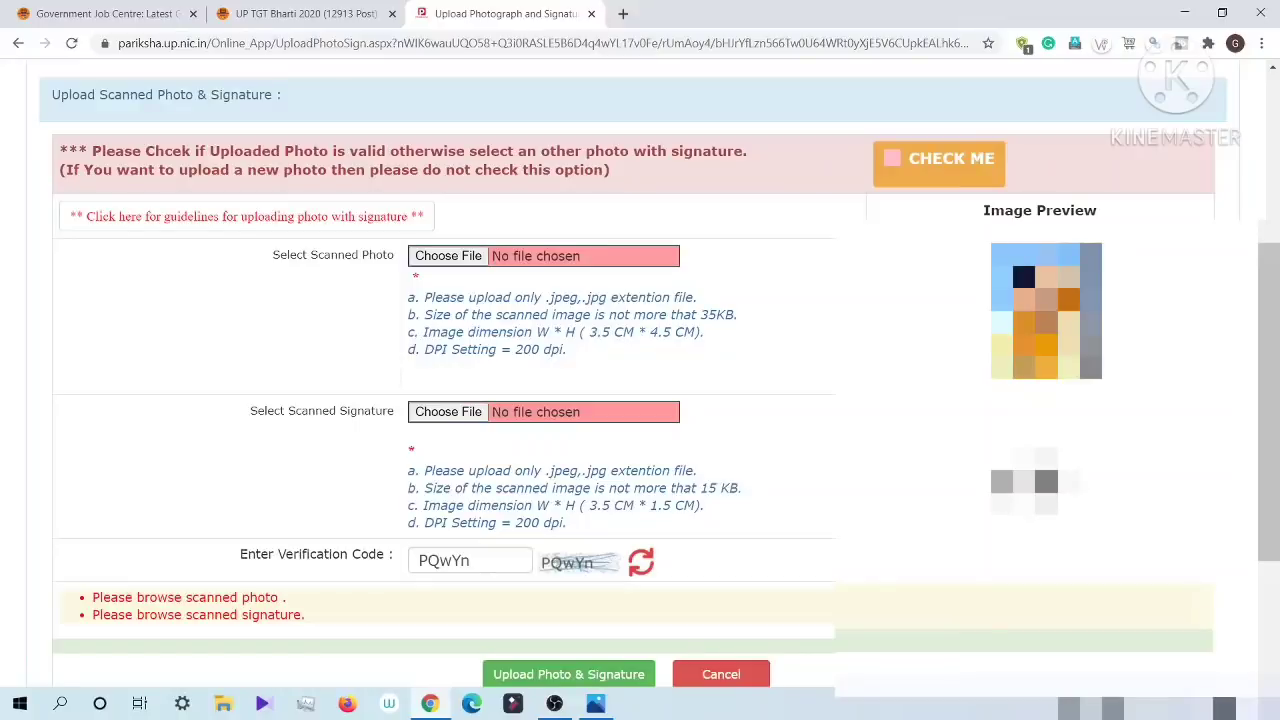
{"action": "left_click", "coordinate": [892, 158]}
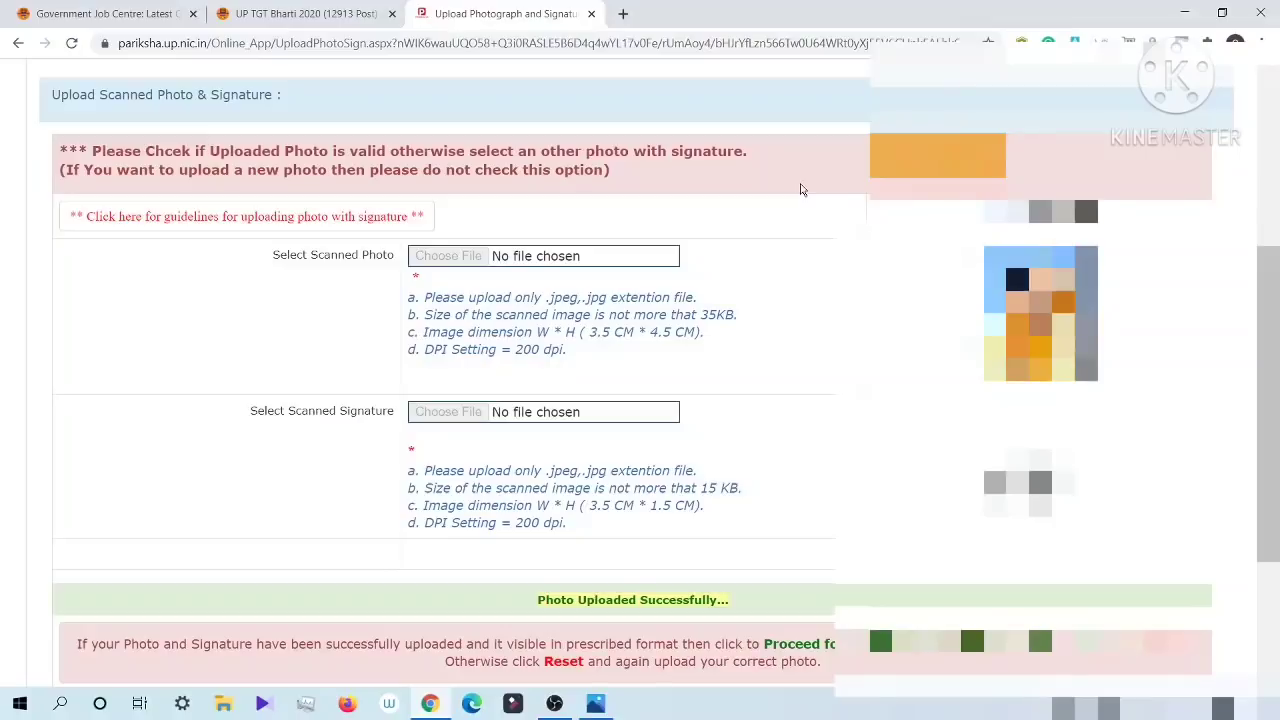
Step: Check the photo upload status and proceed to the final submission of the application form
{"action": "scroll", "coordinate": [823, 303], "scroll_direction": "down", "scroll_amount": 3}
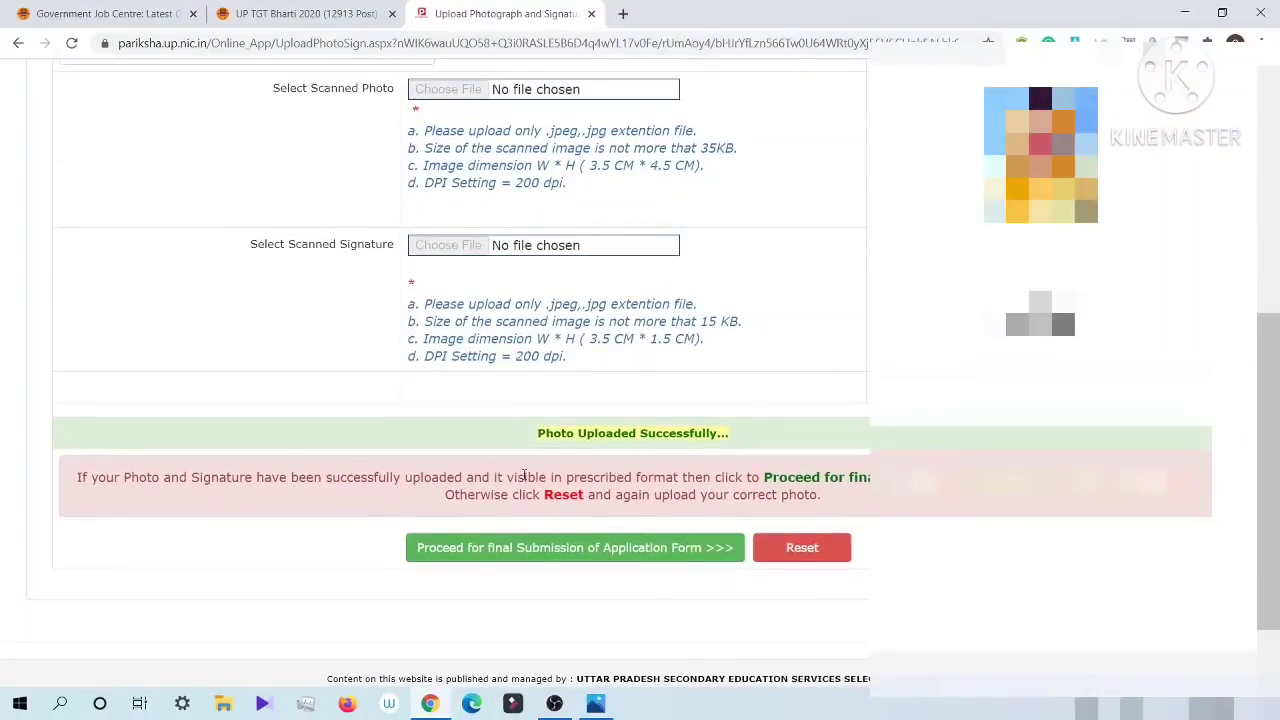
{"action": "left_click_drag", "start_coordinate": [537, 433], "coordinate": [726, 433]}
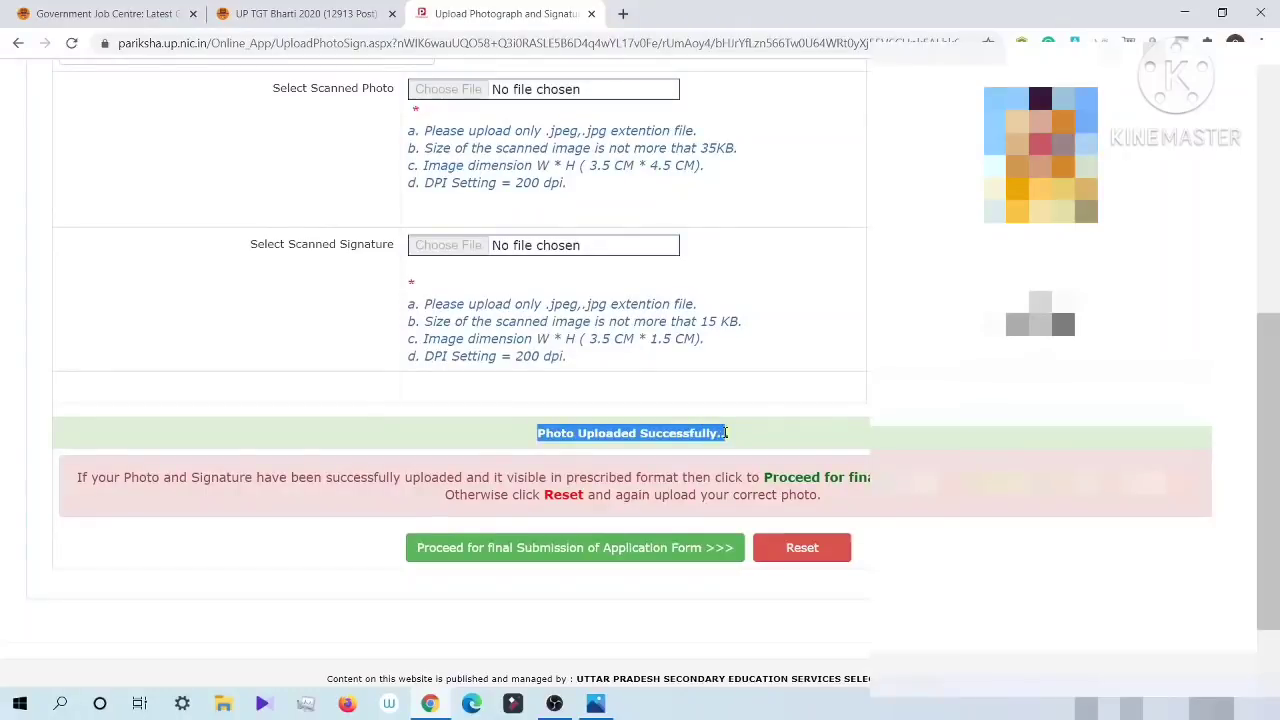
{"action": "scroll", "coordinate": [751, 437], "scroll_direction": "up", "scroll_amount": 3}
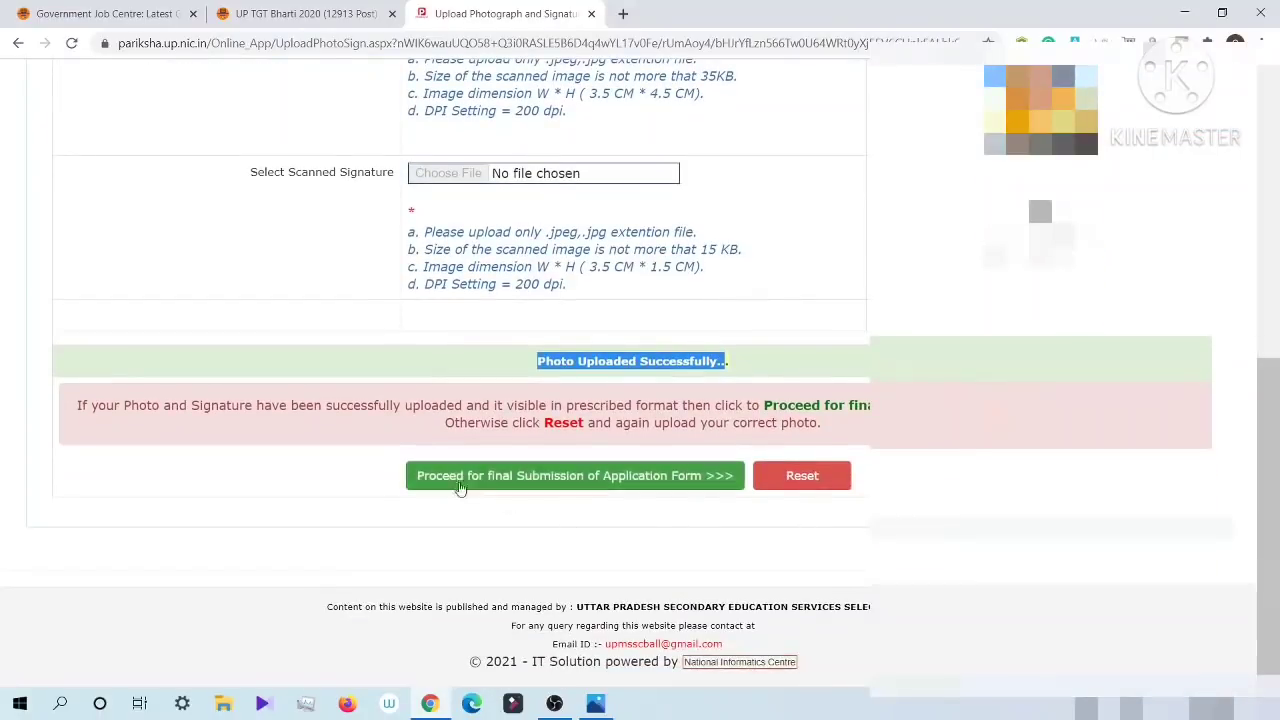
{"action": "left_click", "coordinate": [505, 484]}
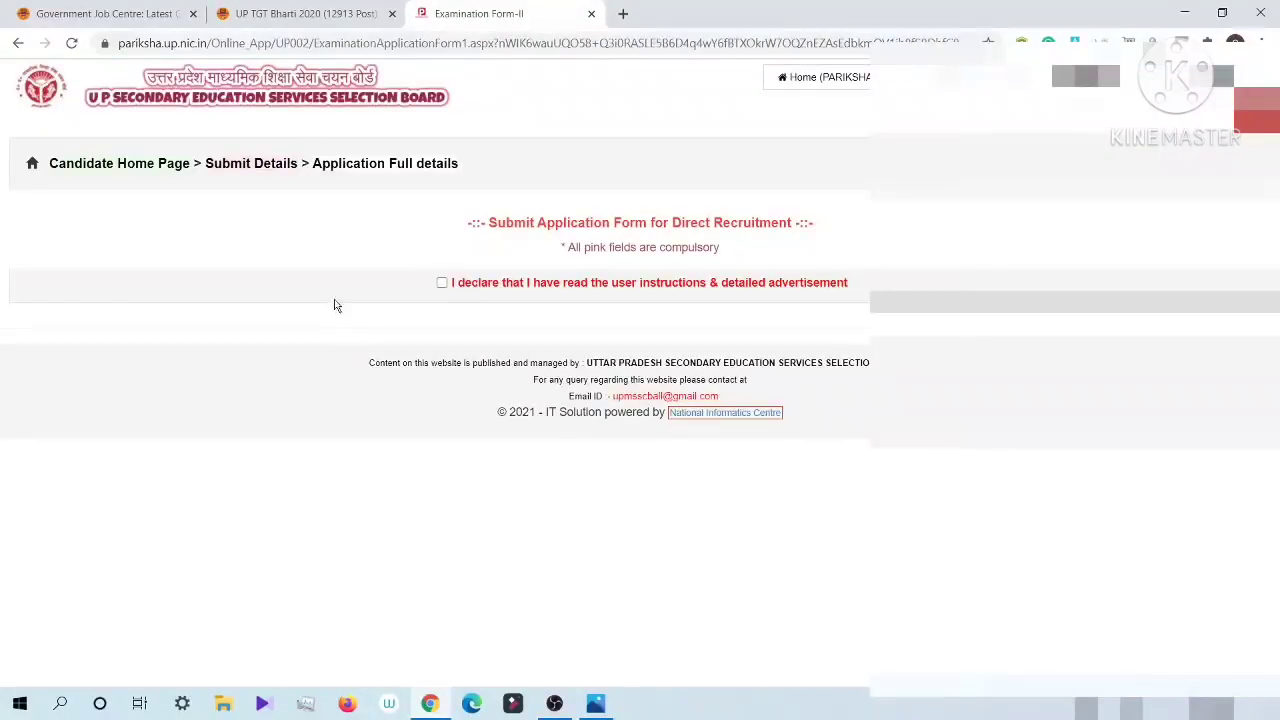
Step: Declare that the user instructions and detailed advertisement have been read, and review the application's personal and address details
{"action": "left_click", "coordinate": [442, 285]}
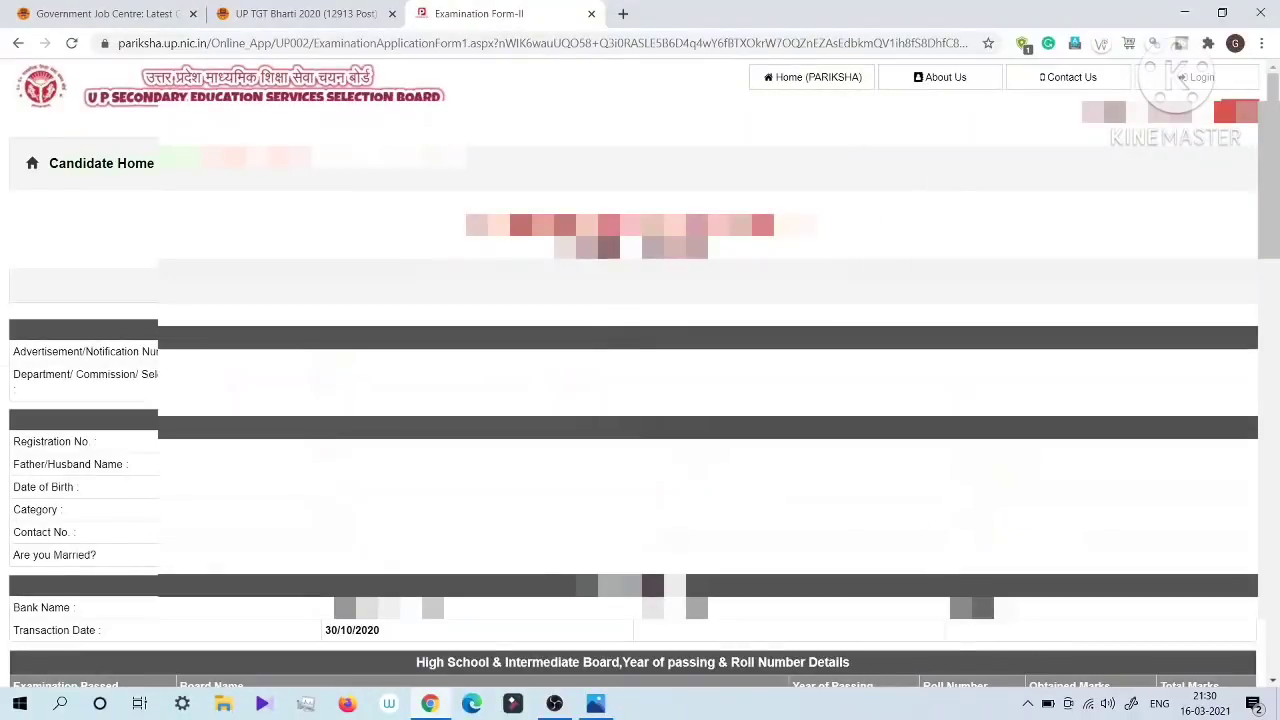
{"action": "scroll", "coordinate": [640, 370], "scroll_direction": "down", "scroll_amount": 5}
{"action": "scroll", "coordinate": [640, 370], "scroll_direction": "down", "scroll_amount": 7}
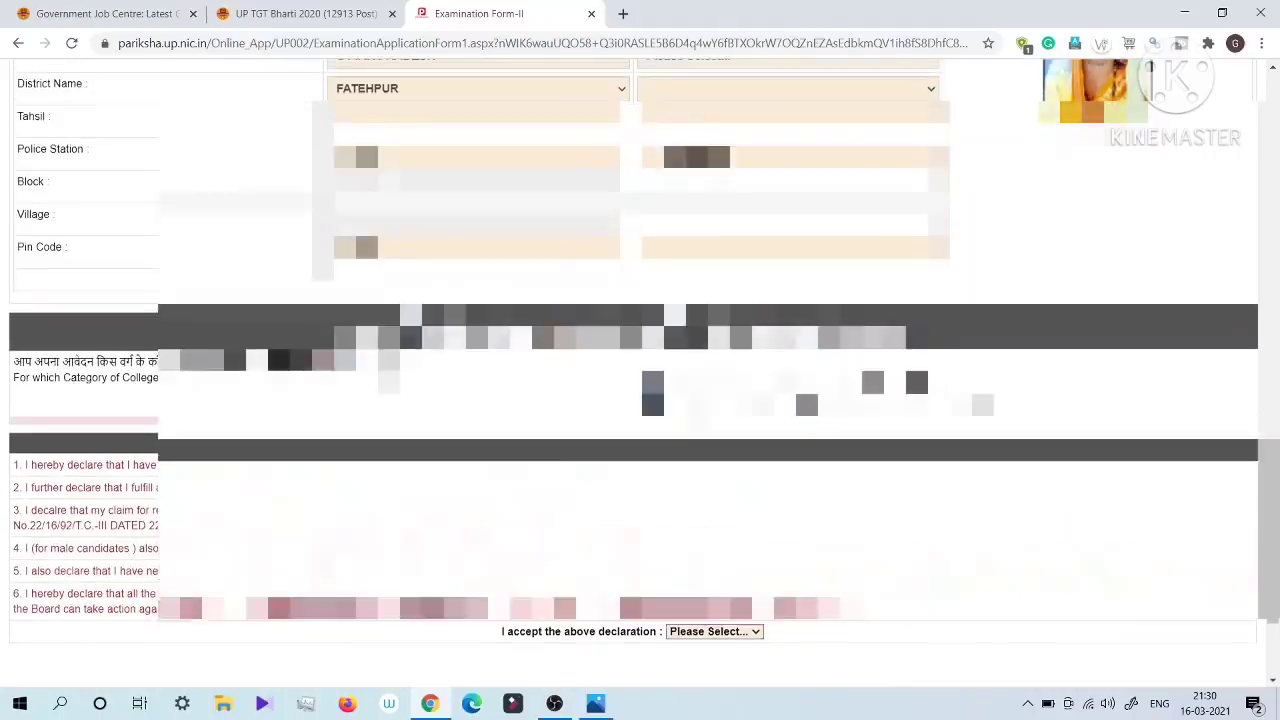
{"action": "scroll", "coordinate": [381, 396], "scroll_direction": "up", "scroll_amount": 2}
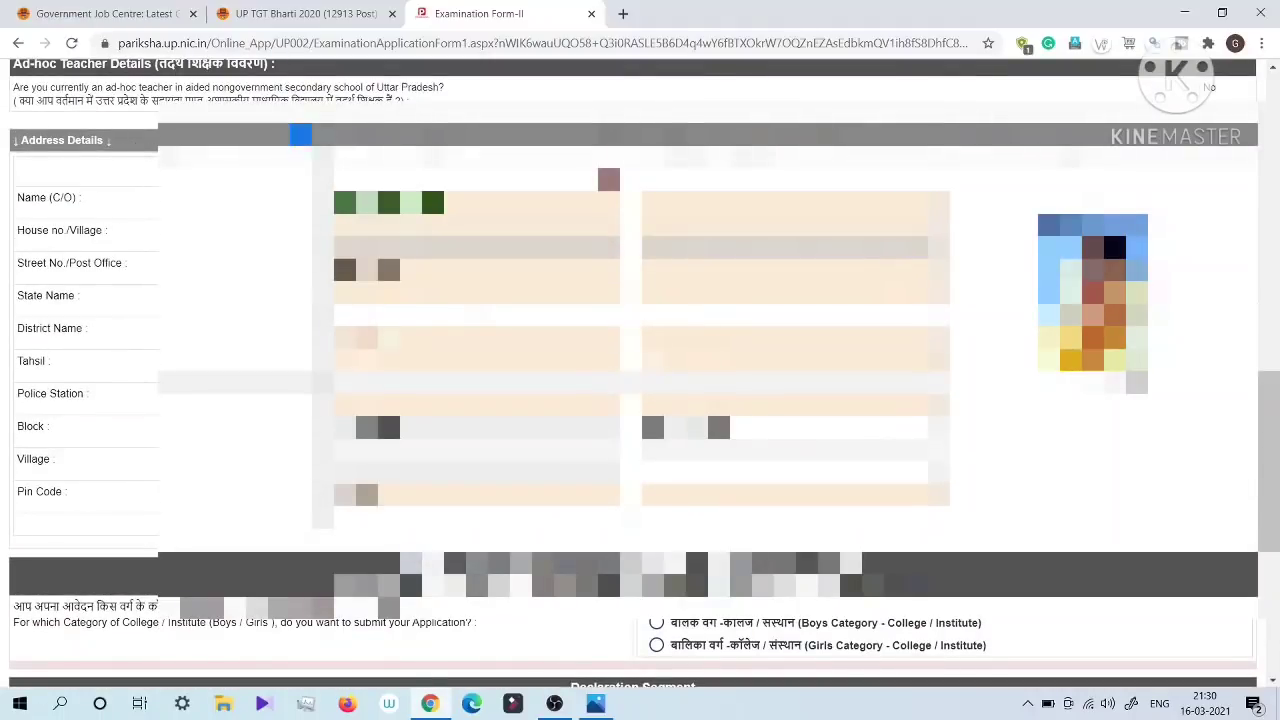
{"action": "left_click_drag", "start_coordinate": [610, 140], "coordinate": [846, 142]}
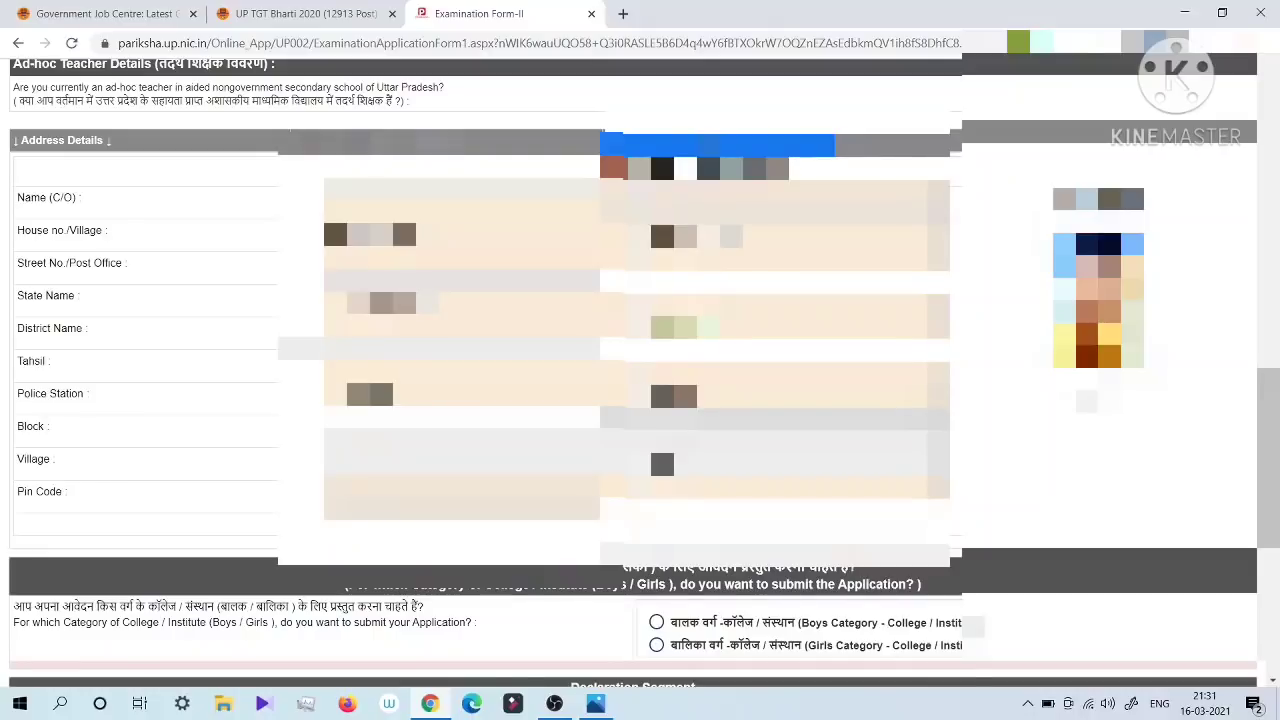
{"action": "scroll", "coordinate": [640, 360], "scroll_direction": "down", "scroll_amount": 4}
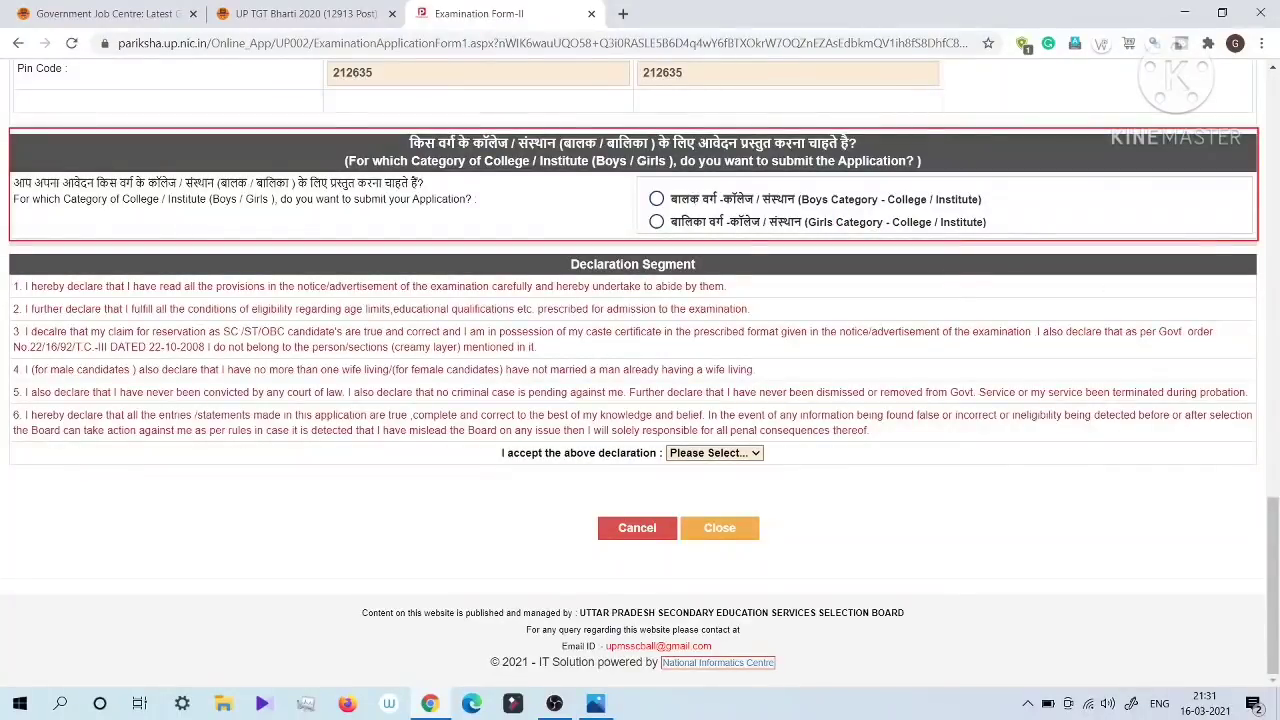
Step: Choose the Boys Category college/institute for the application and submit the confirmation of that choice with Yes
{"action": "left_click", "coordinate": [659, 200]}
{"action": "left_click", "coordinate": [657, 223]}
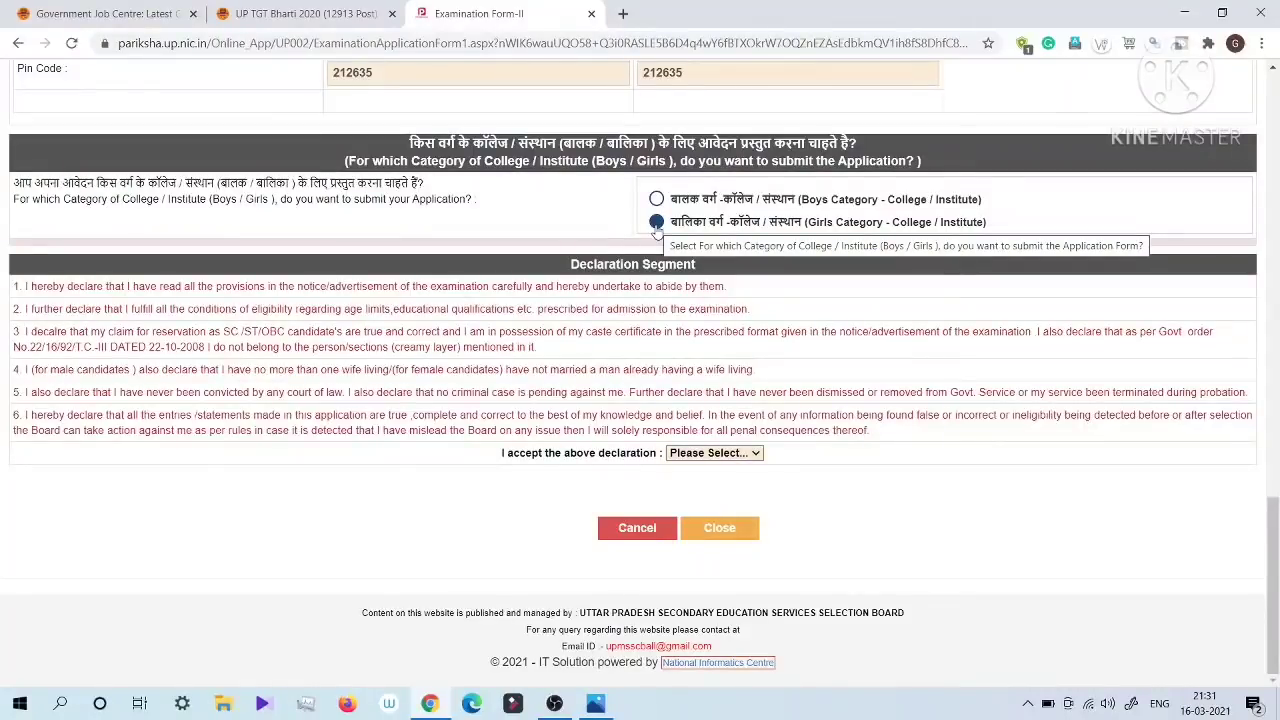
{"action": "left_click", "coordinate": [657, 200]}
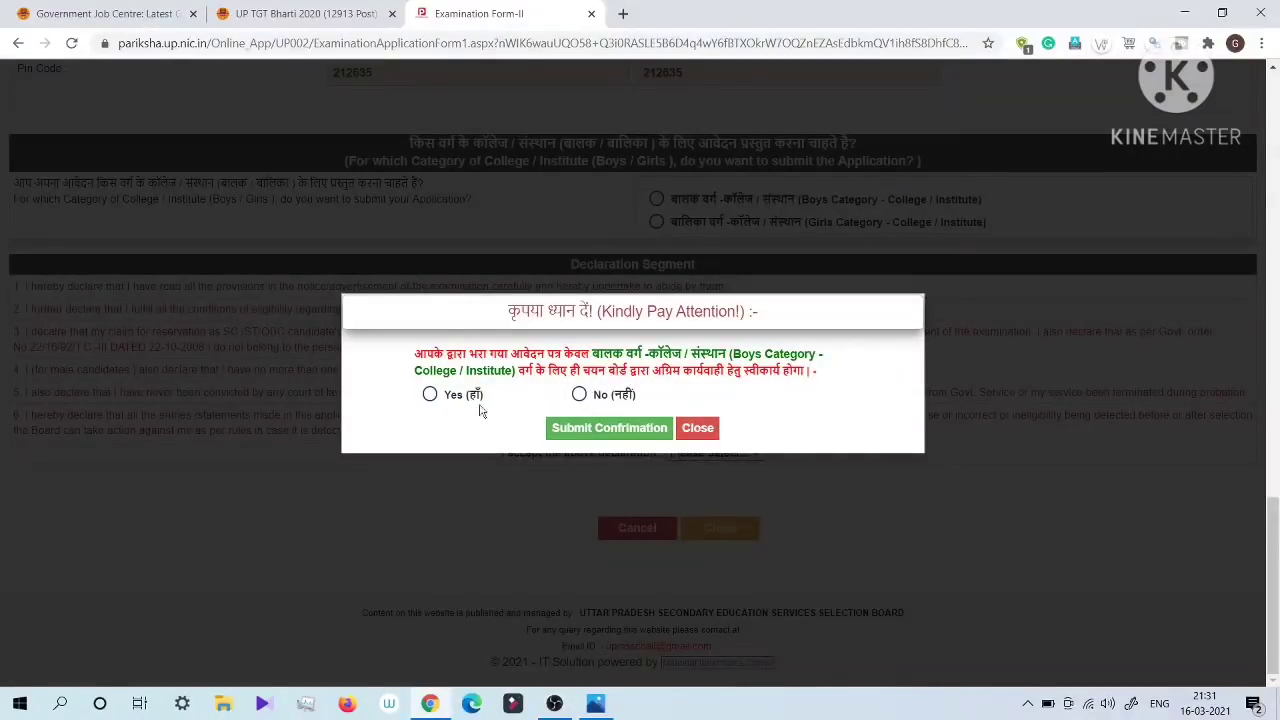
{"action": "left_click", "coordinate": [429, 396]}
{"action": "left_click", "coordinate": [429, 396]}
{"action": "left_click", "coordinate": [584, 436]}
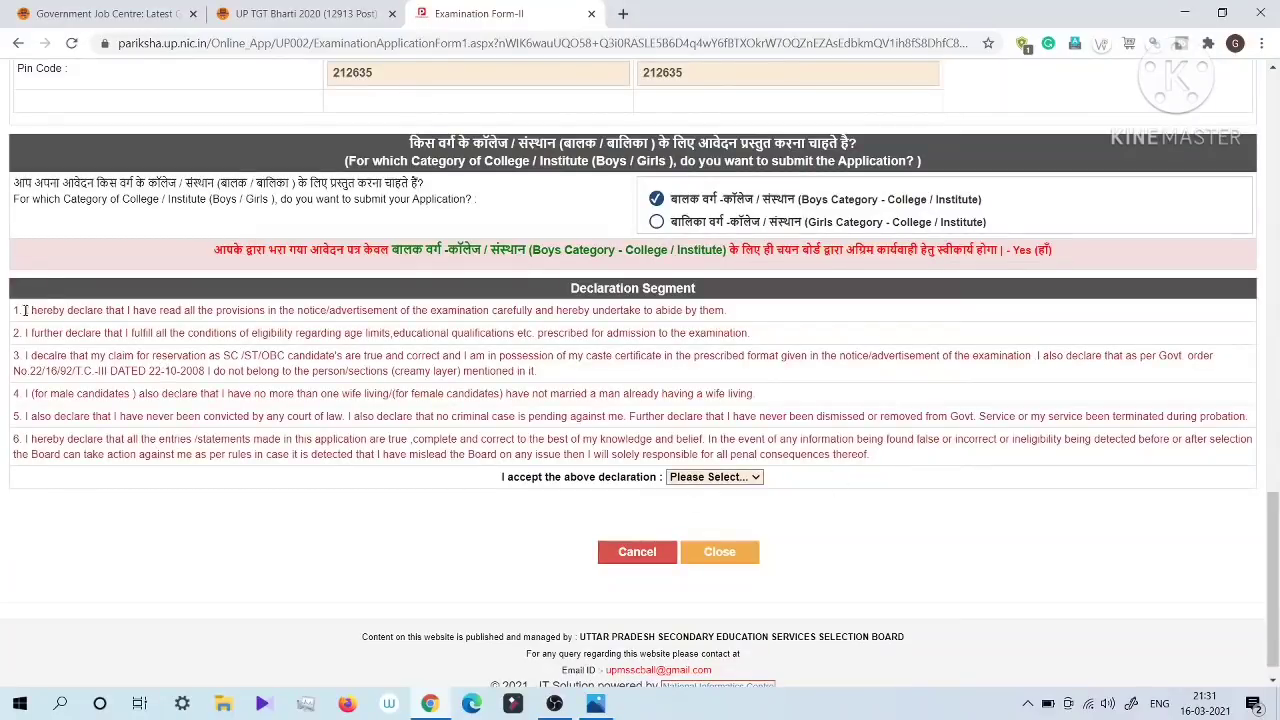
Step: Review the six statements in the Declaration Segment and set the declaration's acceptance to Yes
{"action": "left_click_drag", "start_coordinate": [24, 310], "coordinate": [899, 460]}
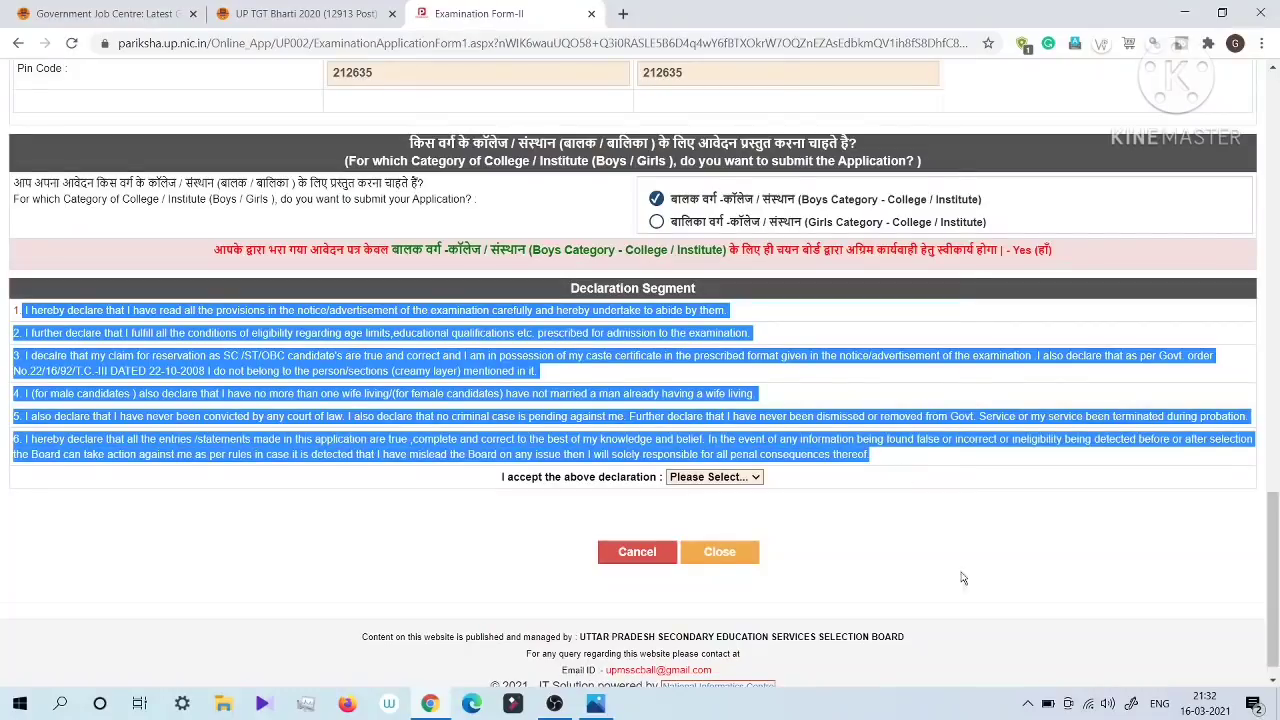
{"action": "left_click", "coordinate": [873, 534]}
{"action": "left_click", "coordinate": [715, 477]}
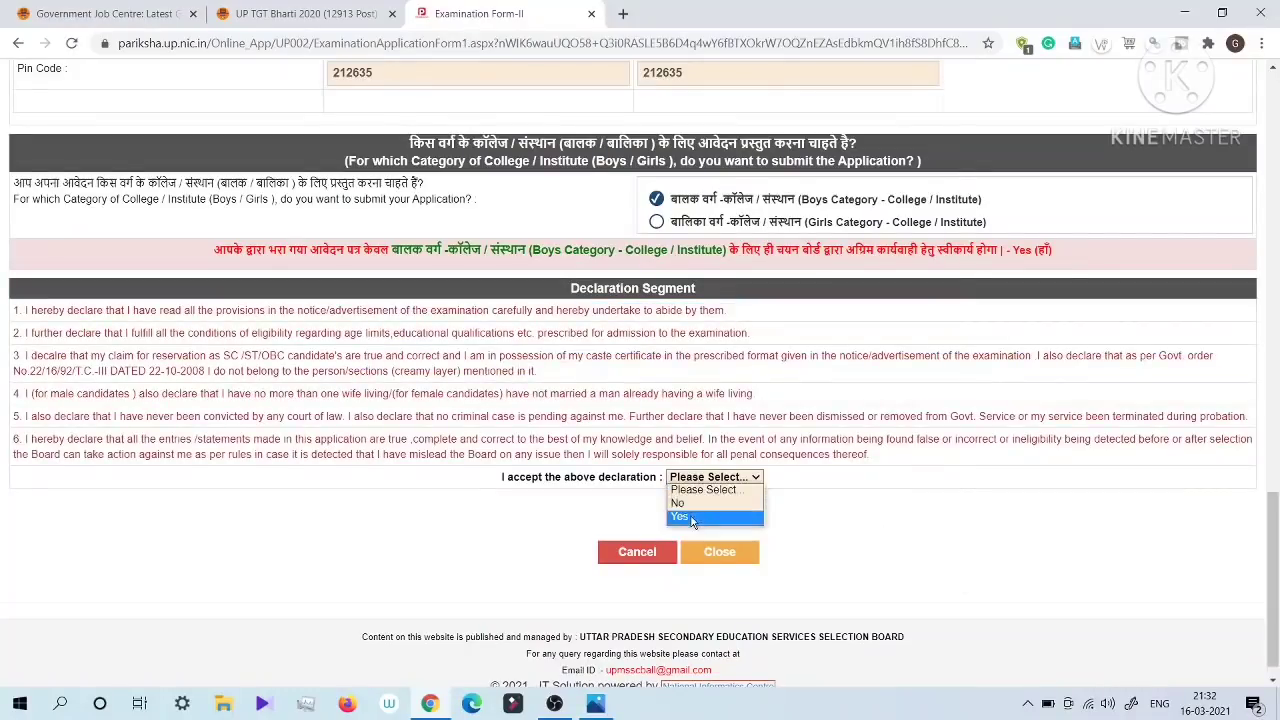
{"action": "left_click", "coordinate": [700, 501]}
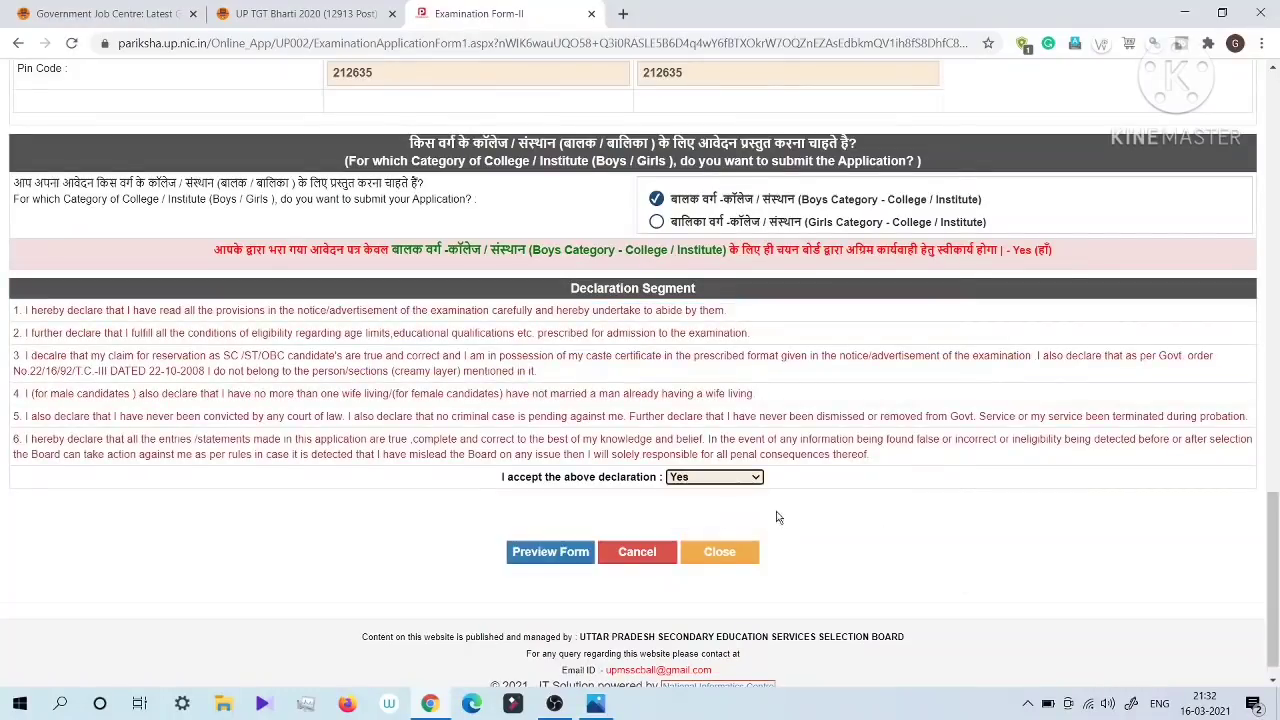
Step: Preview the completed application form, confirm the preview, and activate the verification code field for final submission
{"action": "left_click", "coordinate": [552, 552]}
{"action": "left_click", "coordinate": [717, 167]}
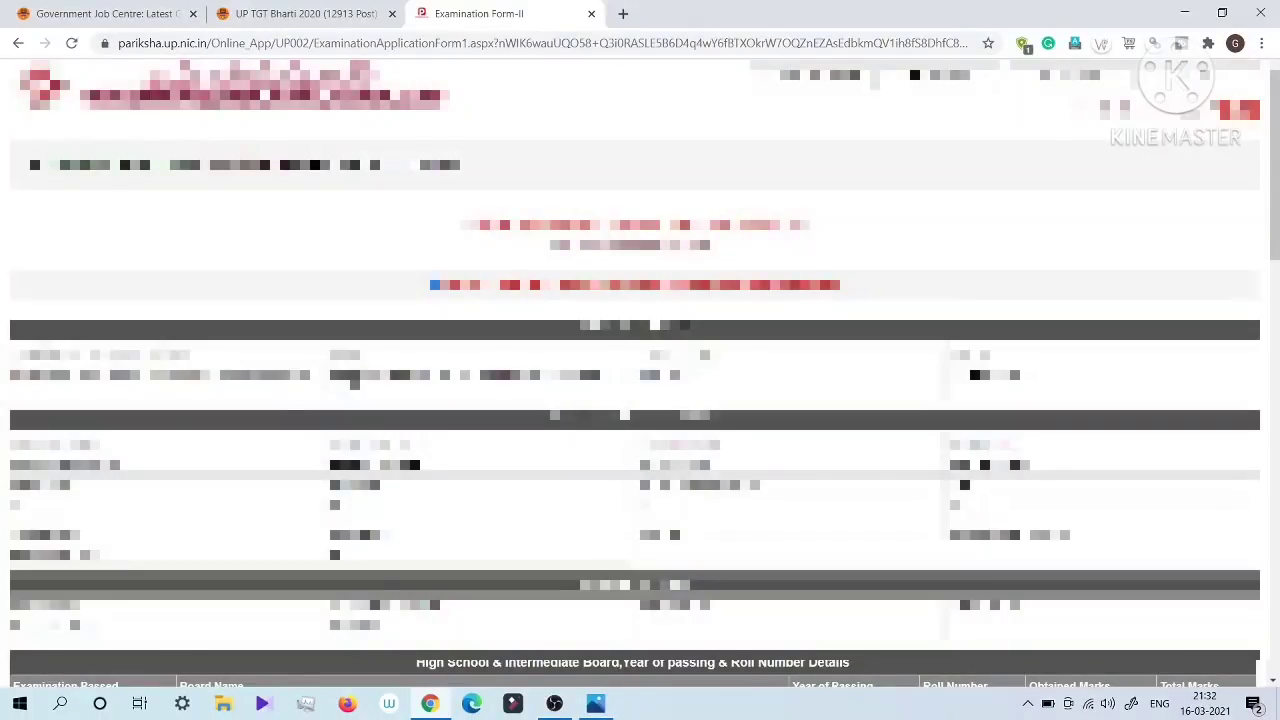
{"action": "scroll", "coordinate": [640, 372], "scroll_direction": "down", "scroll_amount": 20}
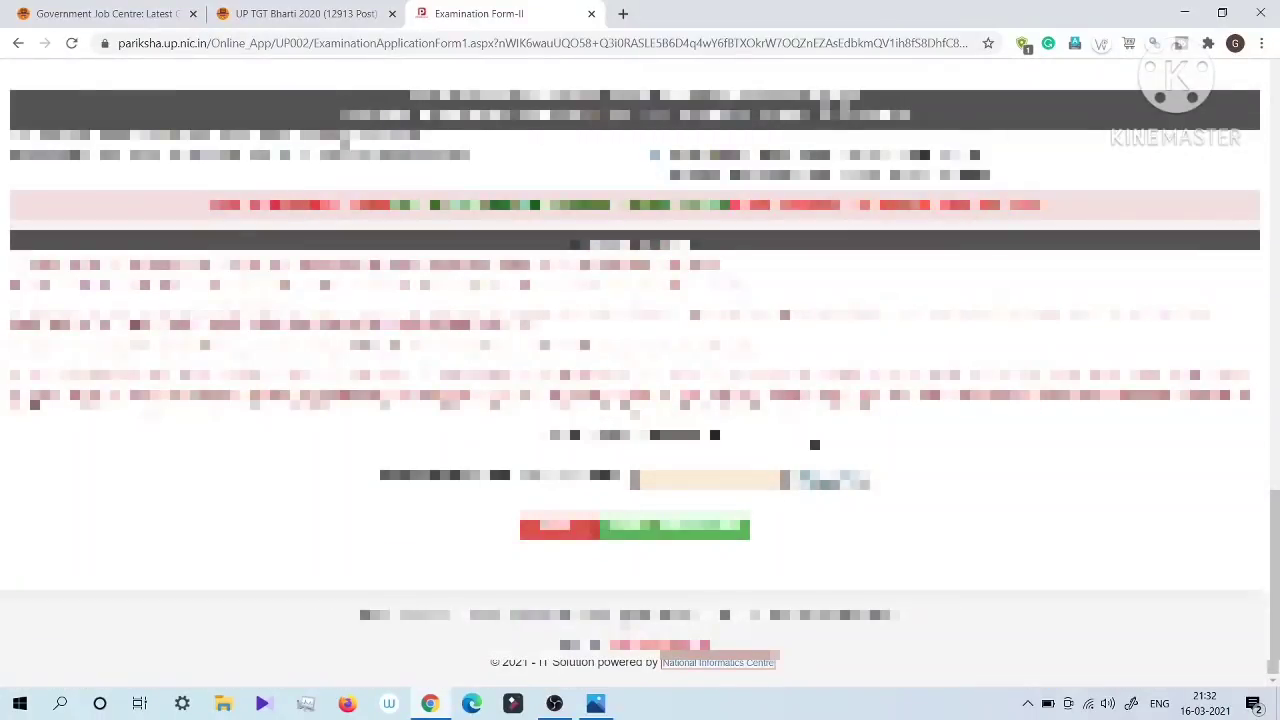
{"action": "left_click", "coordinate": [670, 483]}
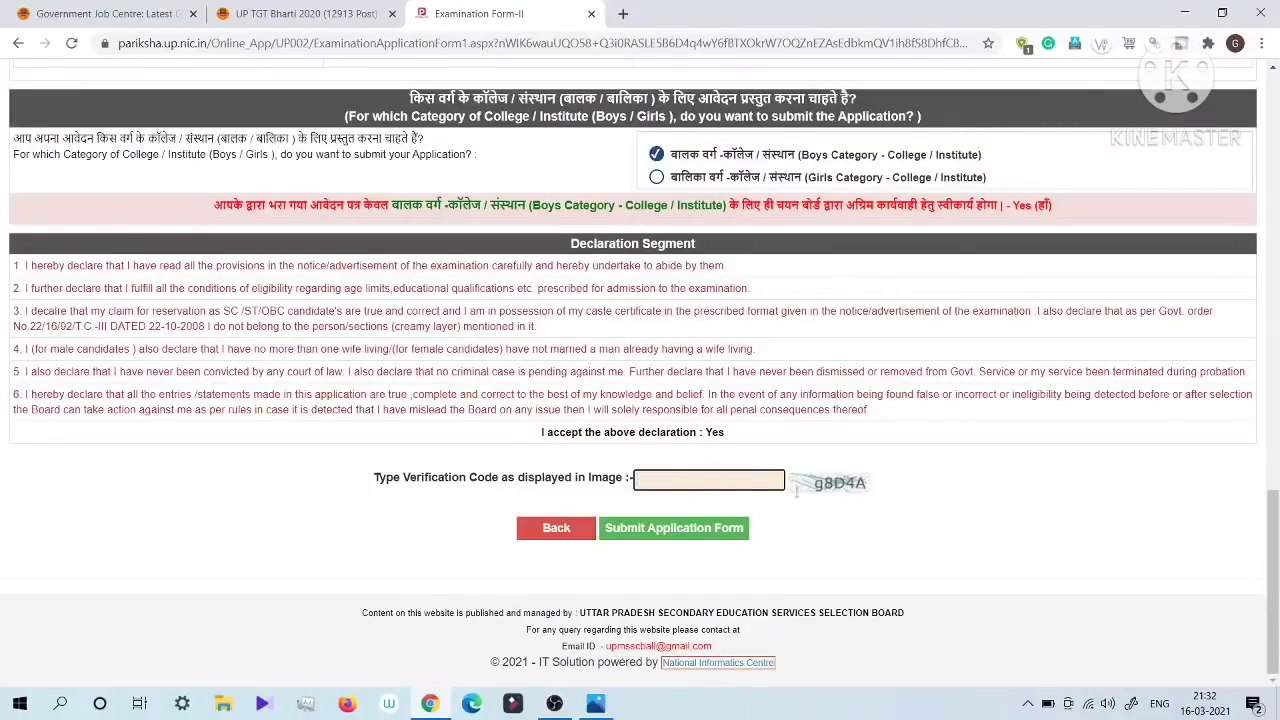